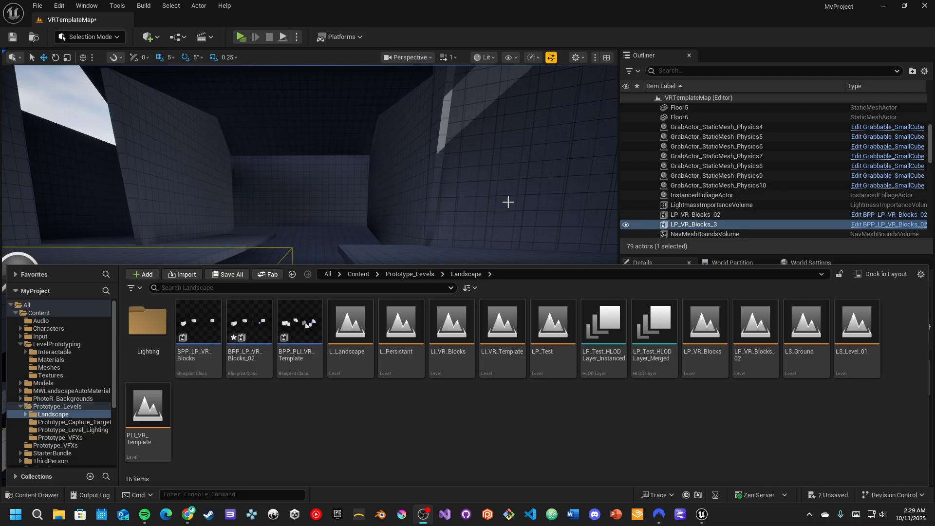
Look around the VR template room, examining the desks of the LP_VR_Blocks_3 level instance and the nearby cylinders
right_click_drag(461, 195, 429, 234)
key("w")
key("w")
key("s")
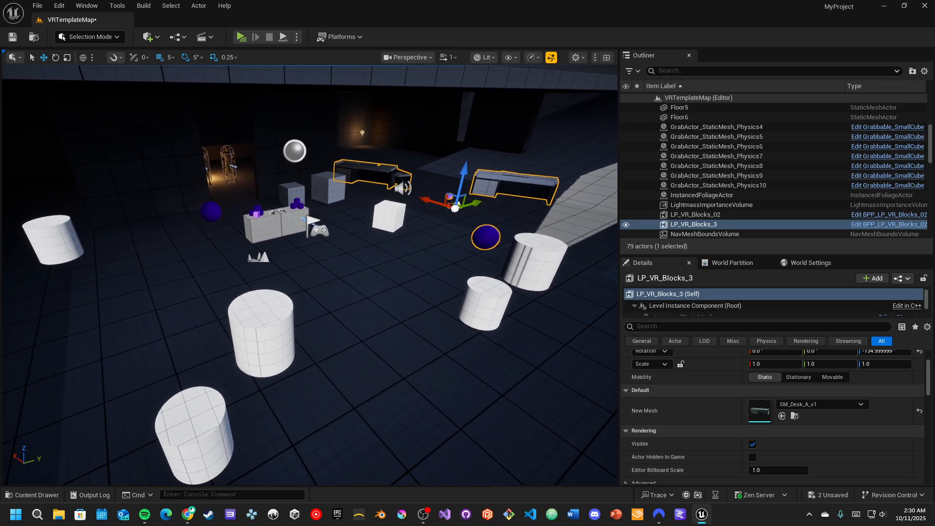
right_click_drag(310, 274, 282, 298)
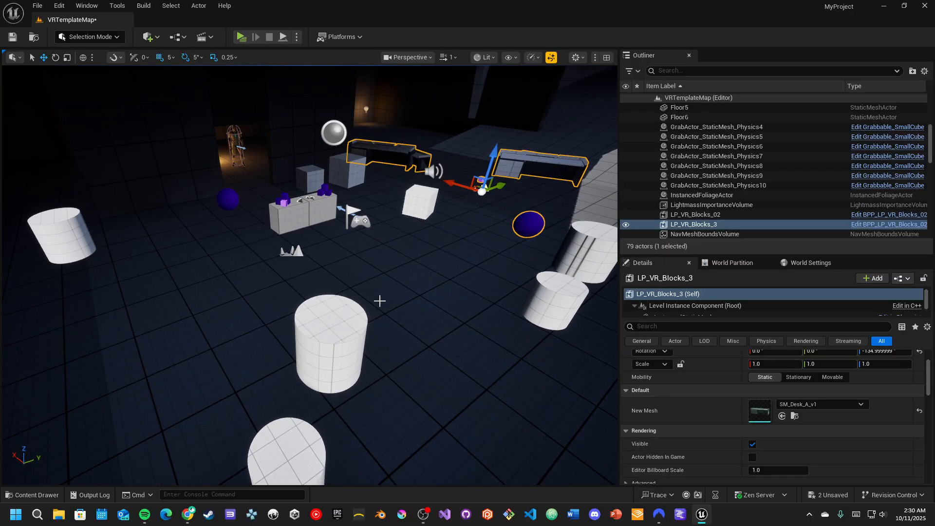
left_click(326, 336)
right_click_drag(327, 336, 399, 280)
left_click(466, 227)
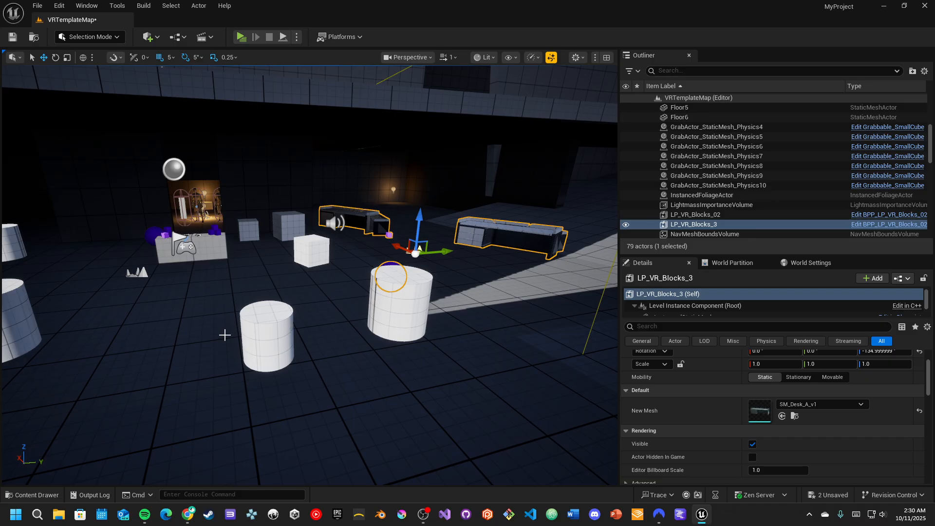
right_click_drag(226, 330, 114, 302)
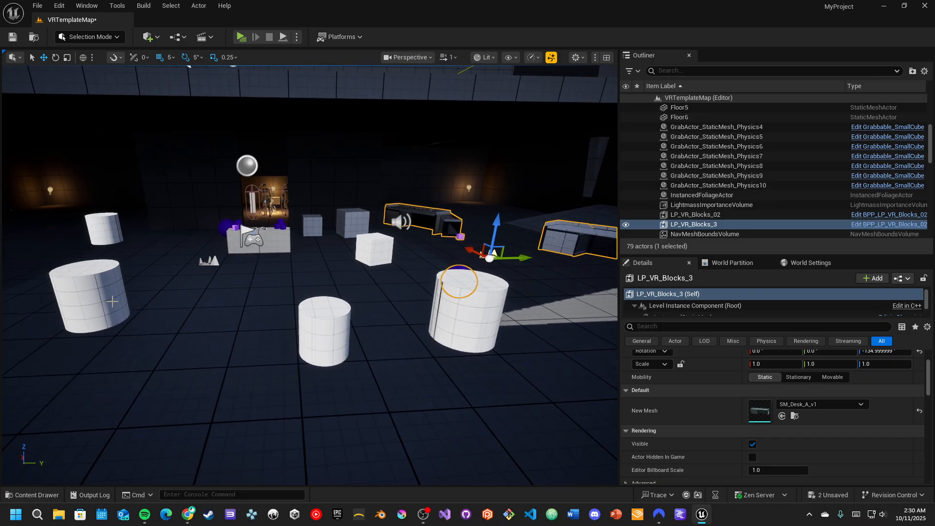
key("ctrl+z")
key("ctrl+y")
key("f")
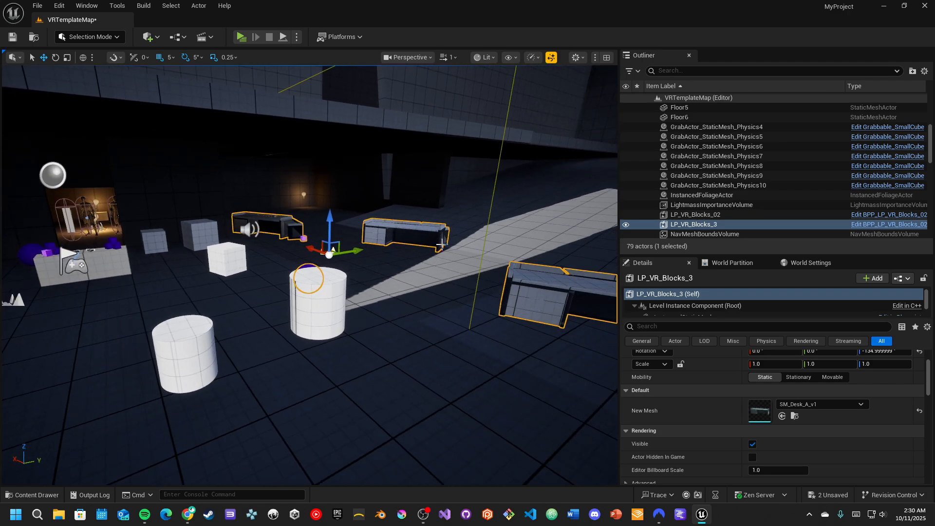
right_click_drag(441, 244, 461, 257)
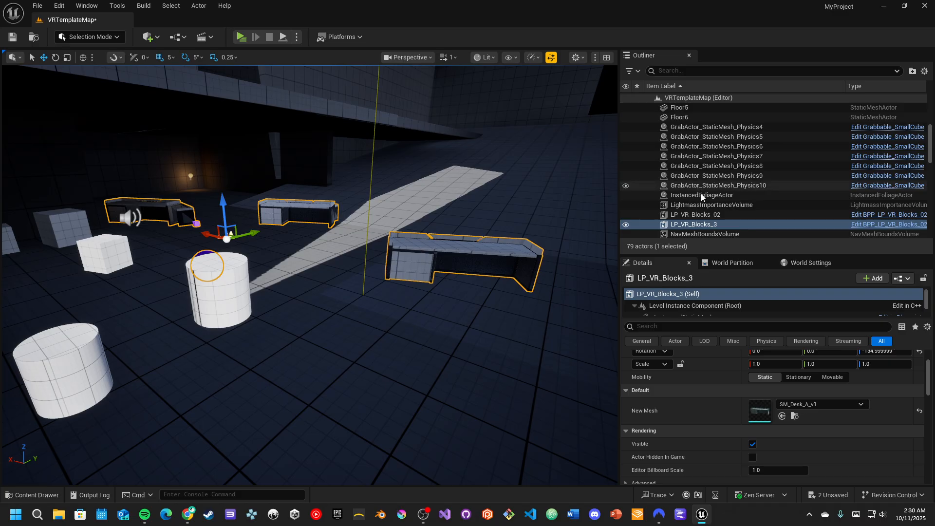
Create a new level named L_Persistant_01 in the Prototype_Levels Landscape folder
left_click(48, 495)
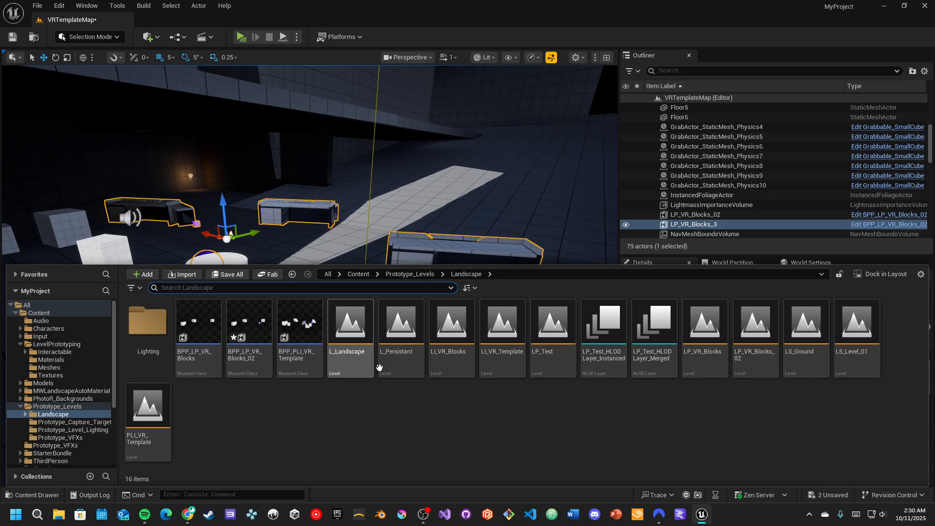
left_click(762, 360)
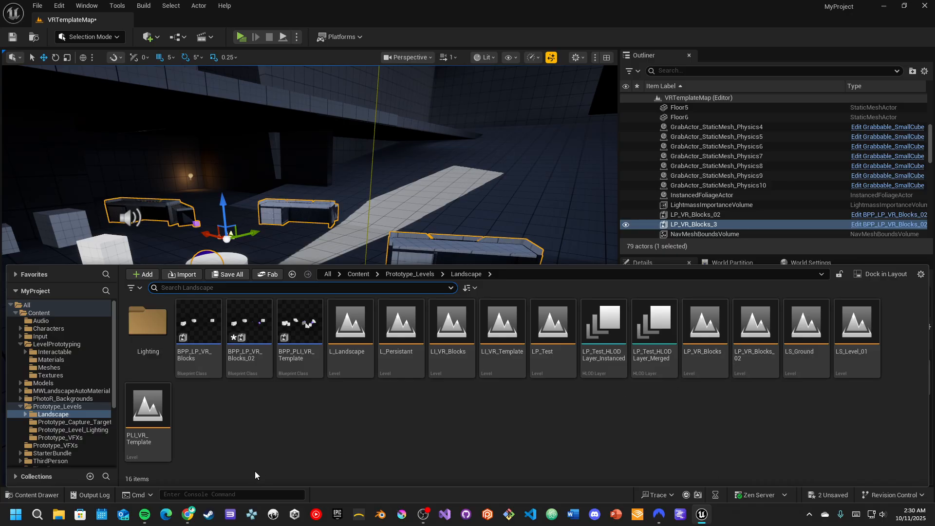
right_click(272, 421)
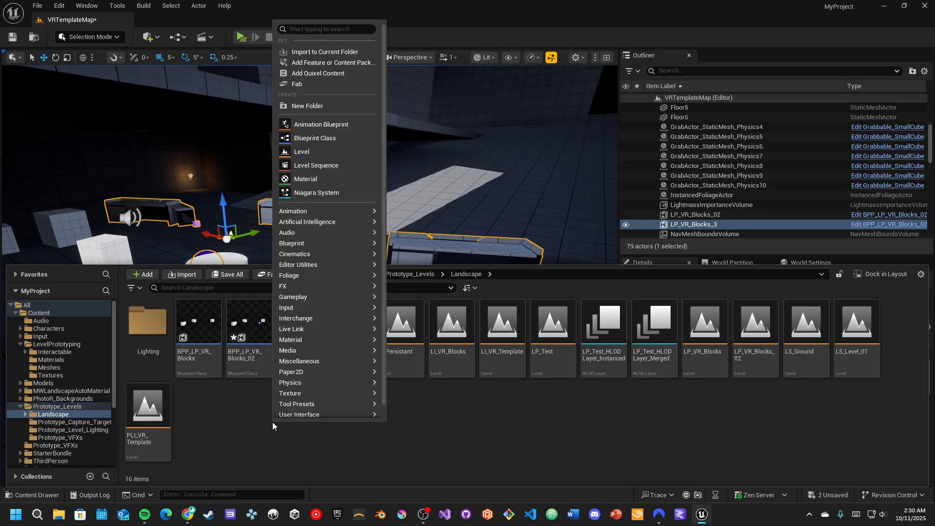
left_click(307, 153)
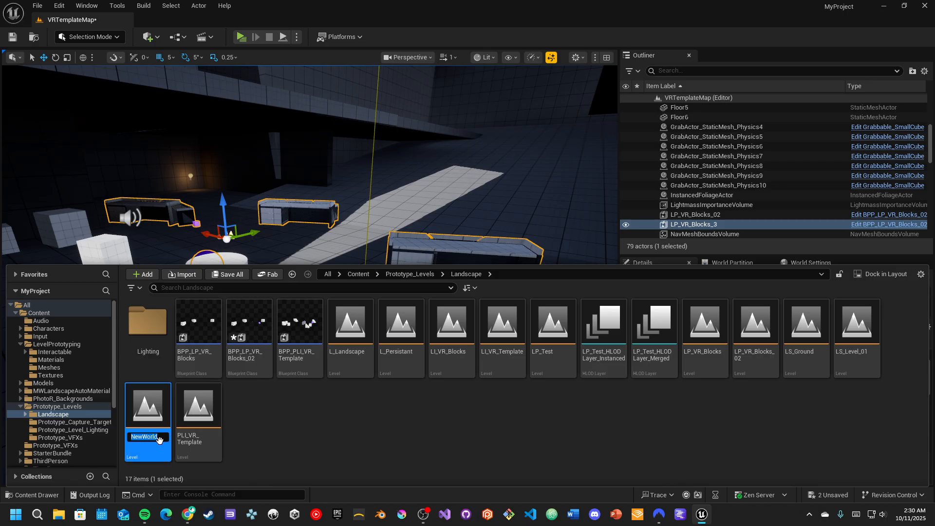
type("L_Persist")
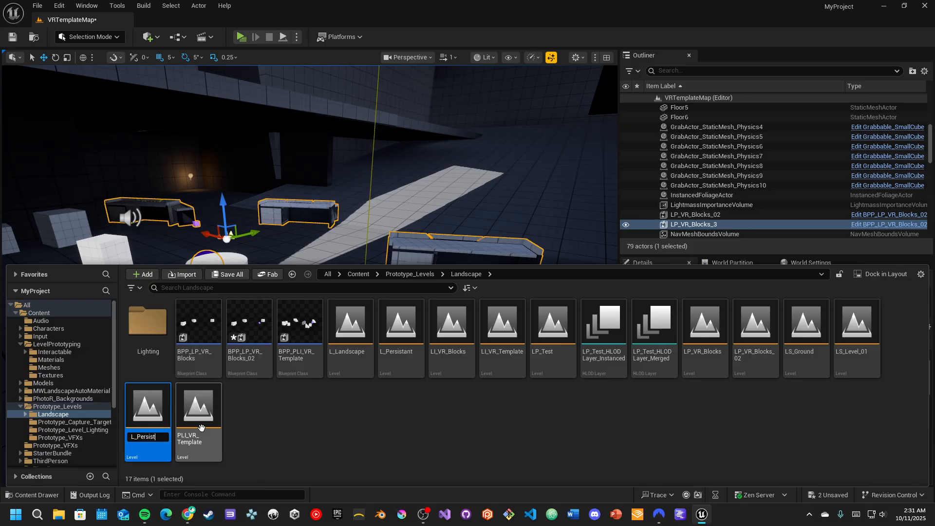
type("ant")
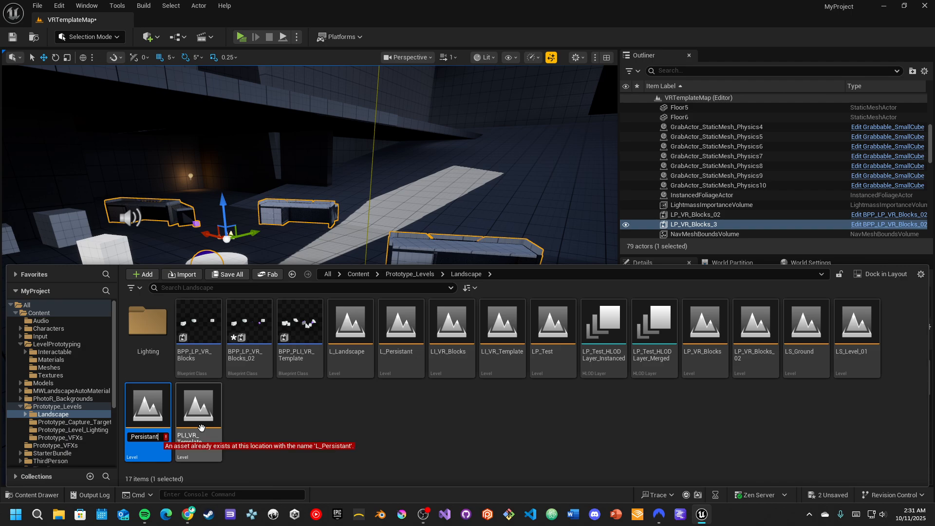
type("_01")
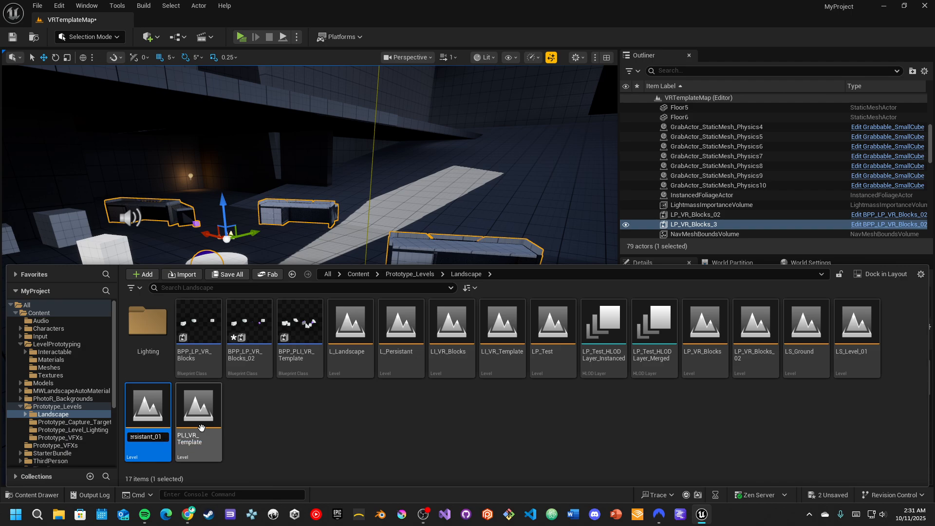
key("Return")
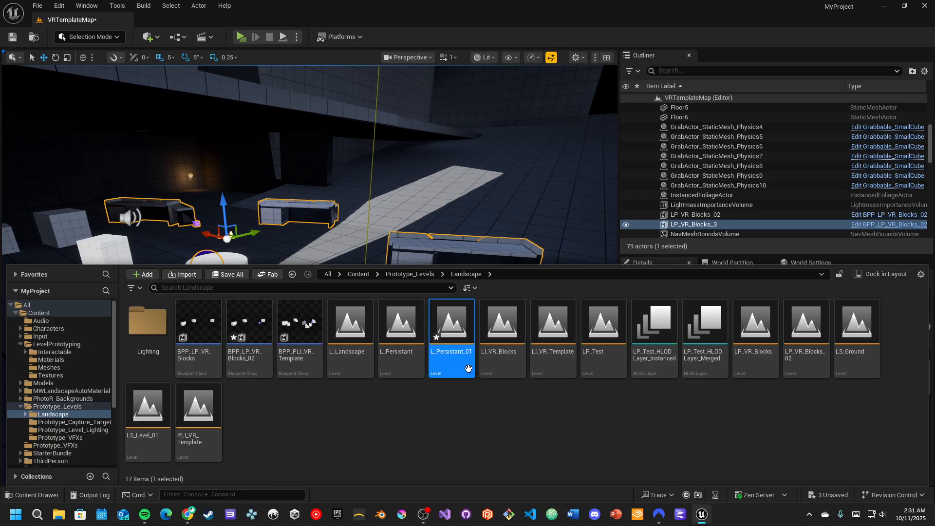
Open the L_Persistant_01 level, saving BPP_LP_VR_Blocks_02, L_Persistant_01 and VRTemplateMap
left_click(448, 336)
key("ctrl+shift+s")
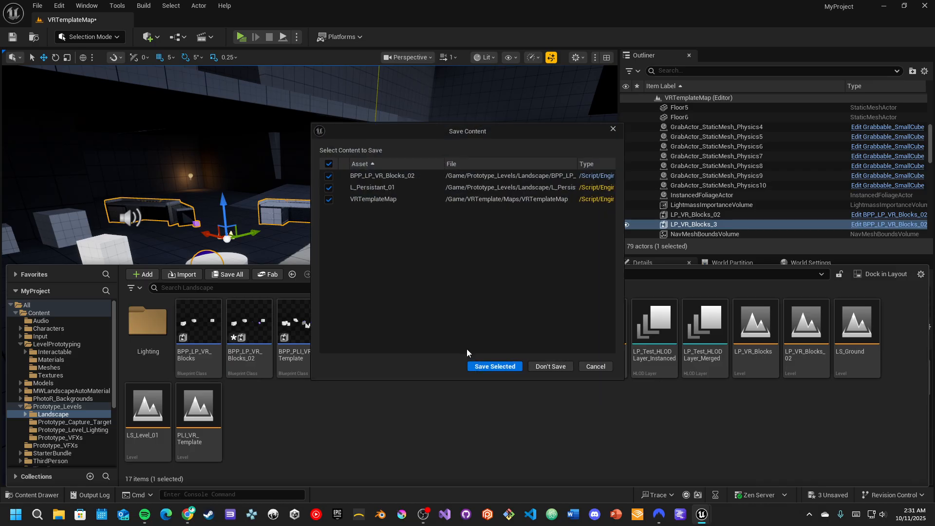
left_click(476, 367)
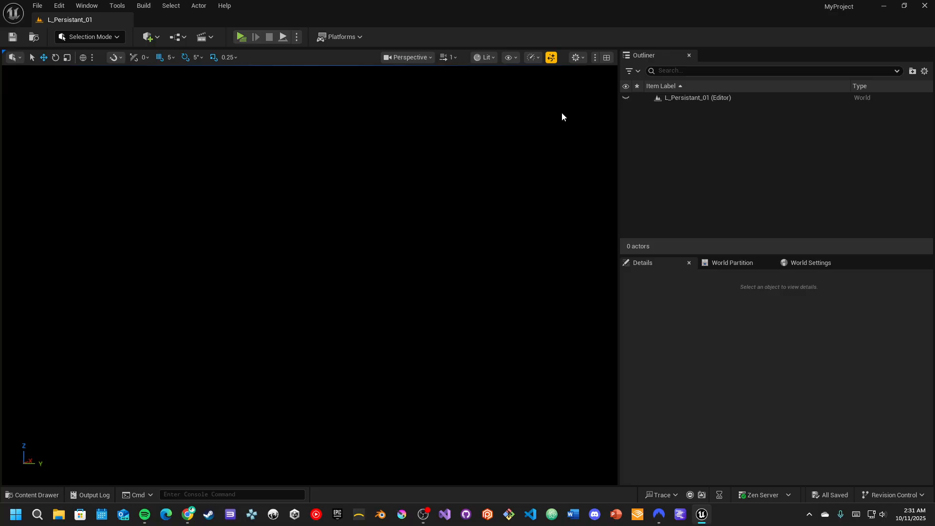
Examine the empty level in Unlit view mode and return the viewport to Lit
left_click(487, 57)
left_click(501, 102)
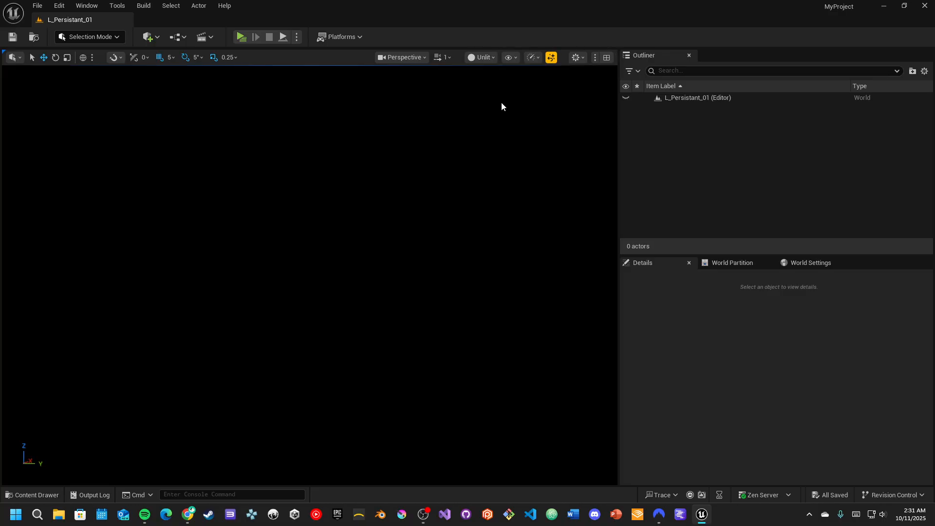
right_click_drag(369, 197, 369, 197)
right_click_drag(346, 238, 347, 237)
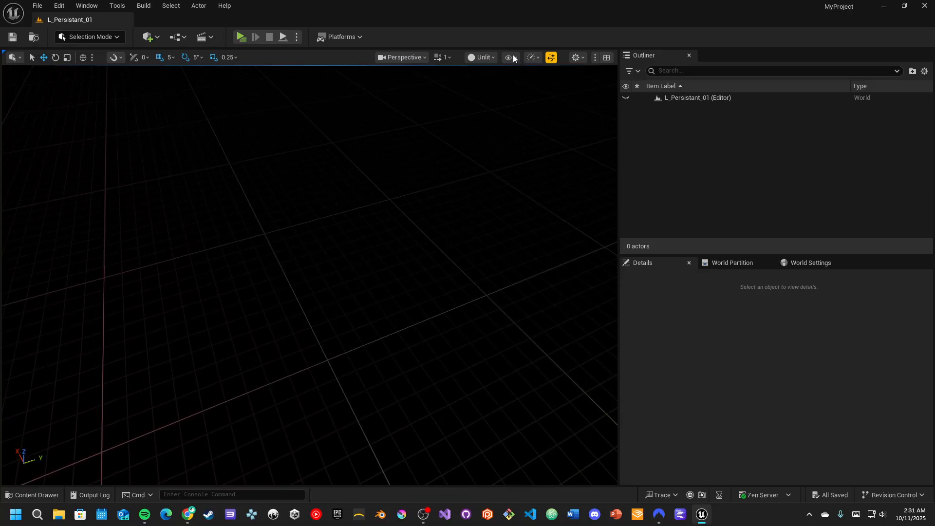
left_click(482, 58)
left_click(490, 95)
right_click_drag(490, 99, 491, 100)
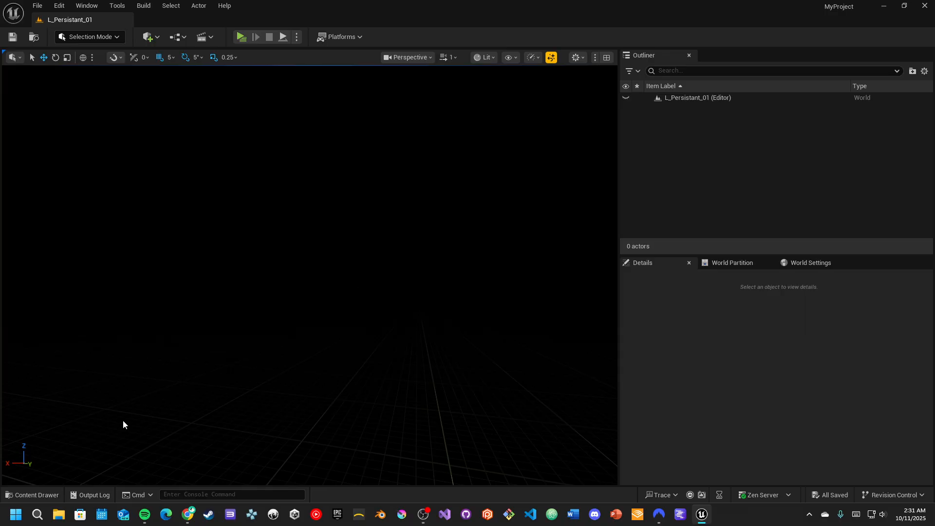
Create another level named LS_Level_02 in the Landscape folder
left_click(45, 495)
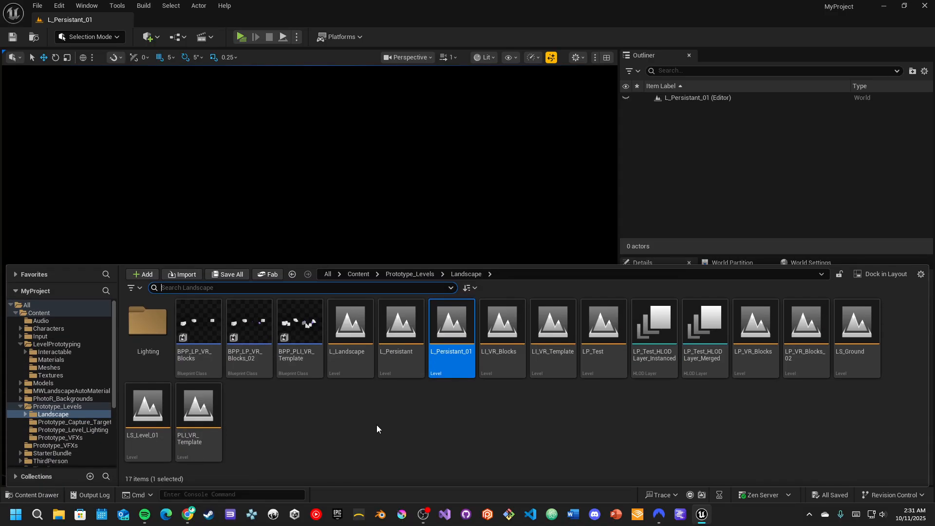
right_click(376, 428)
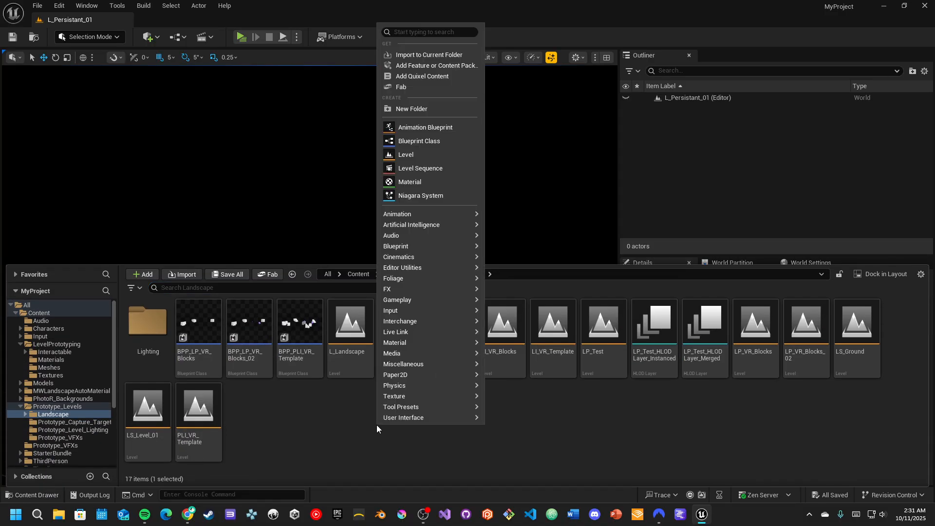
left_click(434, 154)
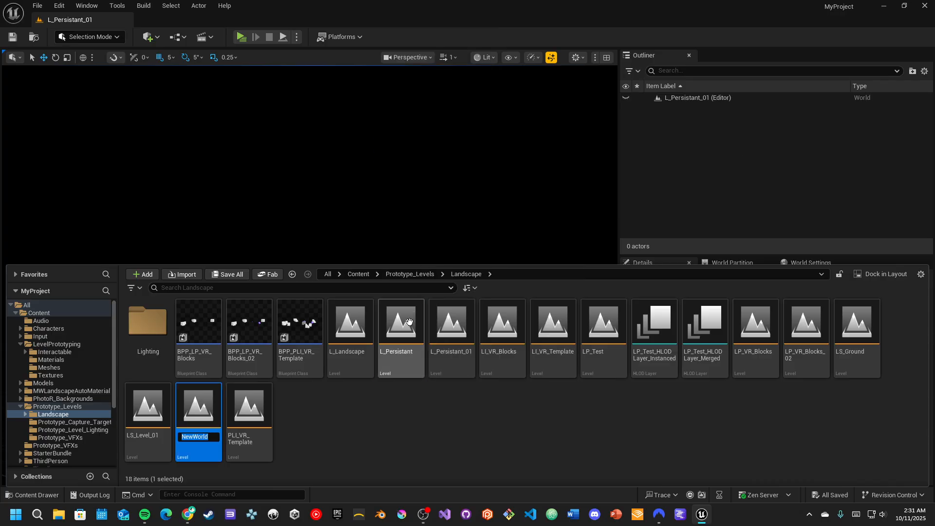
type("LS_L")
type("evel_02")
key("Return")
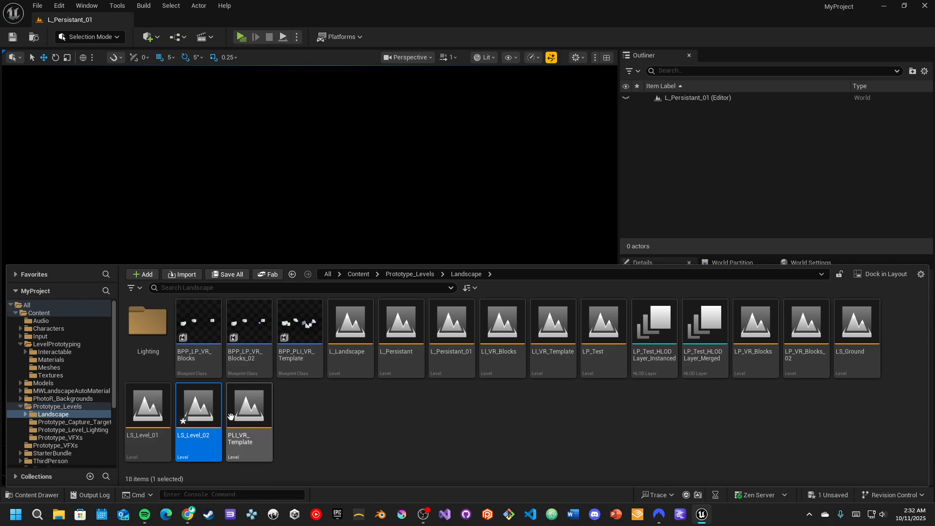
Open the LS_Level_02 level, saving its unsaved content
double_click(214, 415)
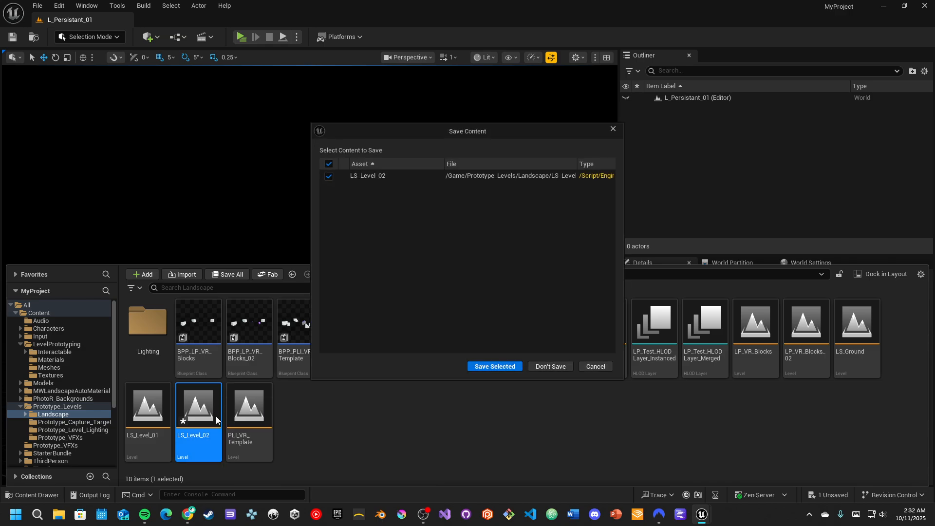
left_click(495, 367)
right_click_drag(331, 250, 331, 250)
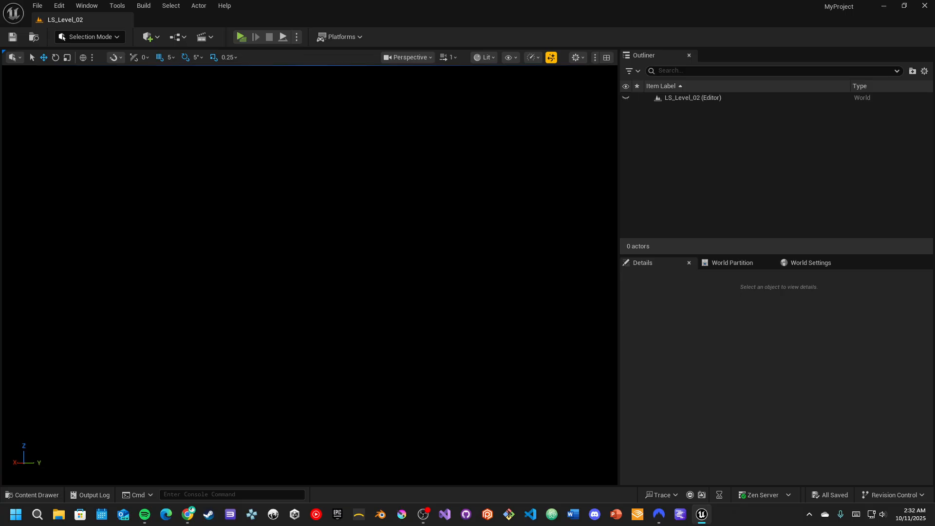
Reopen the L_Persistant_01 level from the Landscape folder
left_click(39, 492)
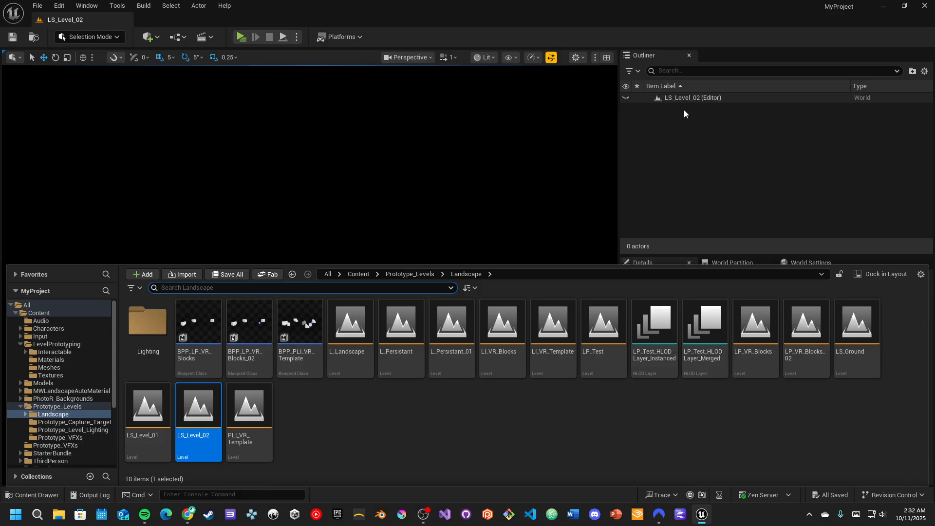
double_click(463, 350)
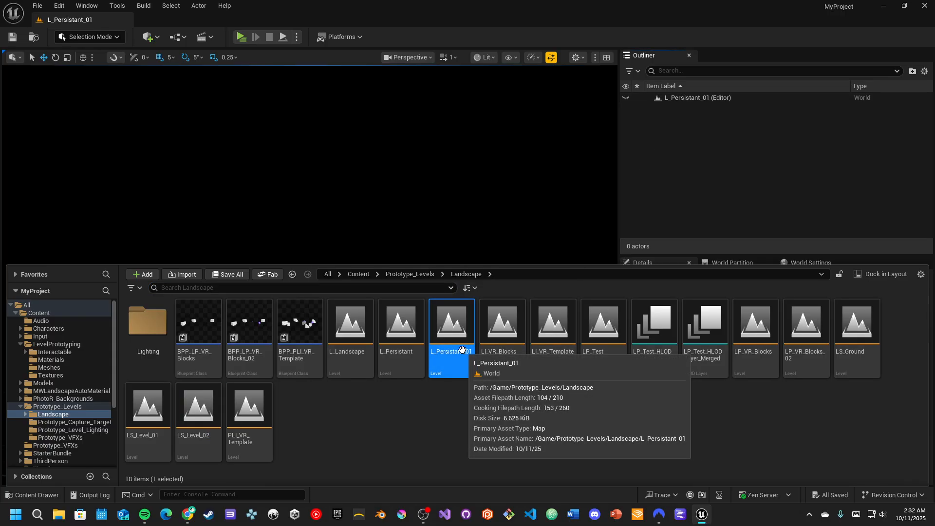
left_click(687, 180)
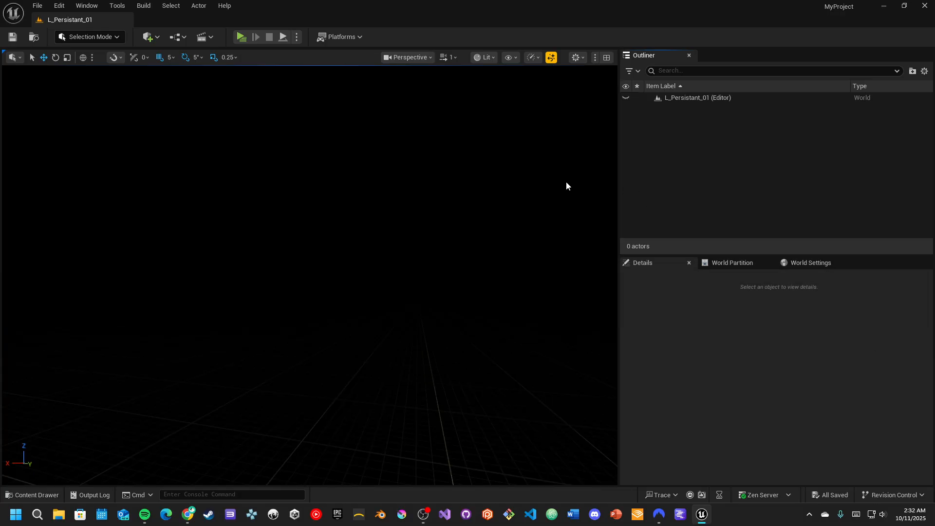
Show the Levels window and add LS_Level_02 as a sublevel of the persistent level
left_click(87, 6)
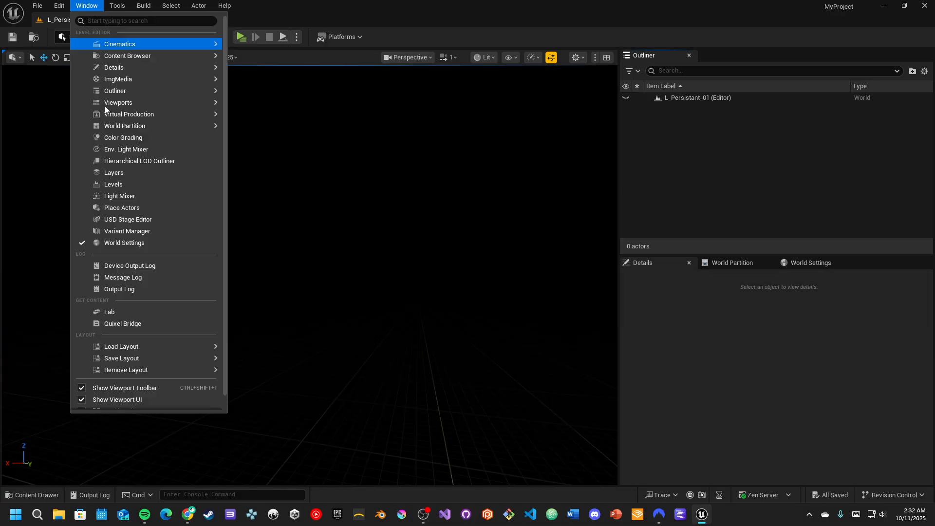
mouse_move(138, 128)
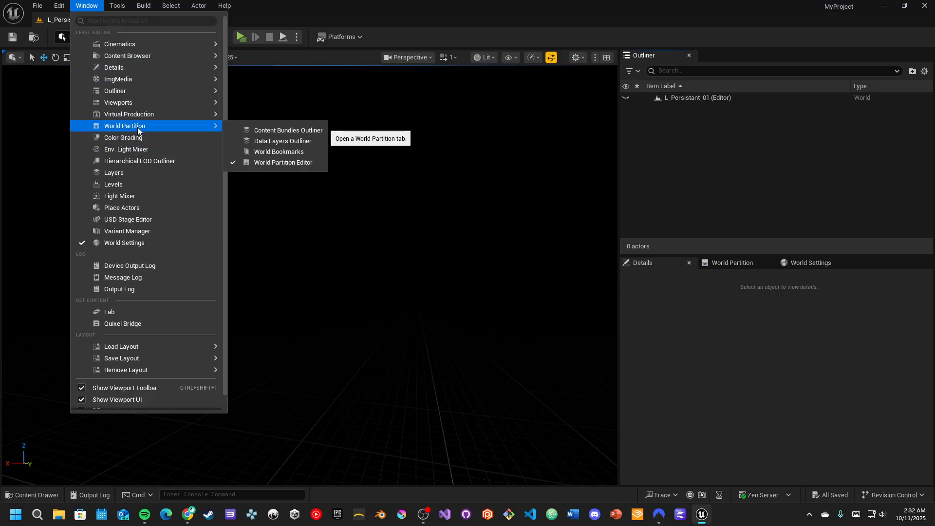
left_click(131, 186)
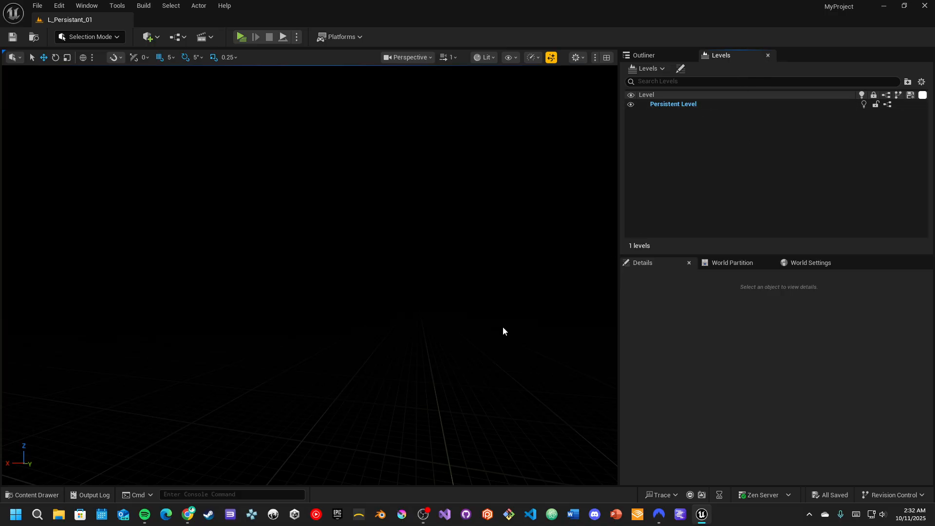
left_click(49, 493)
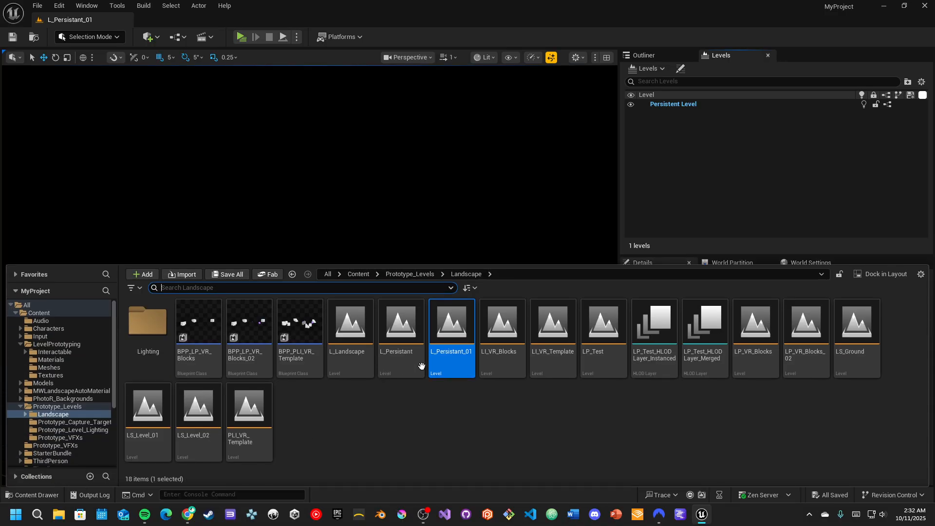
left_click_drag(199, 421, 690, 161)
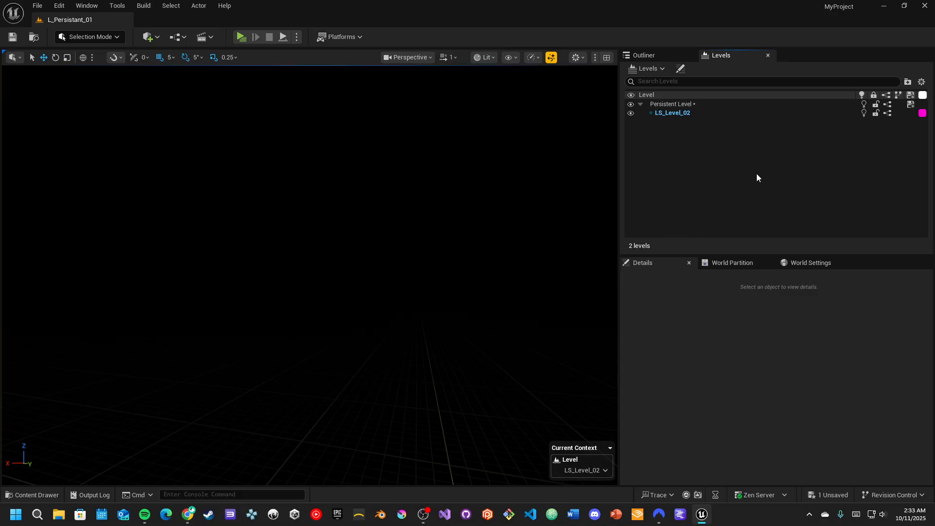
Remove the LS_Level_02 sublevel from the persistent level and accept the removal
left_click(679, 113)
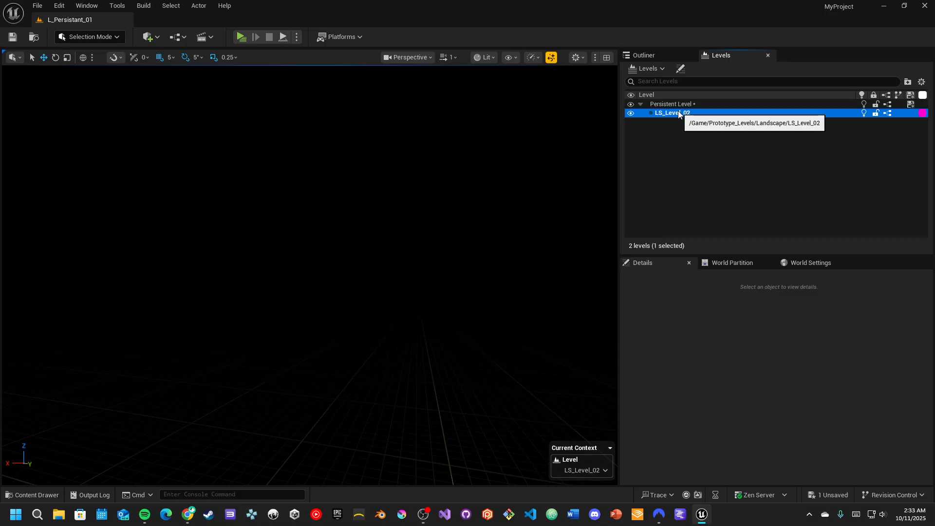
right_click(678, 114)
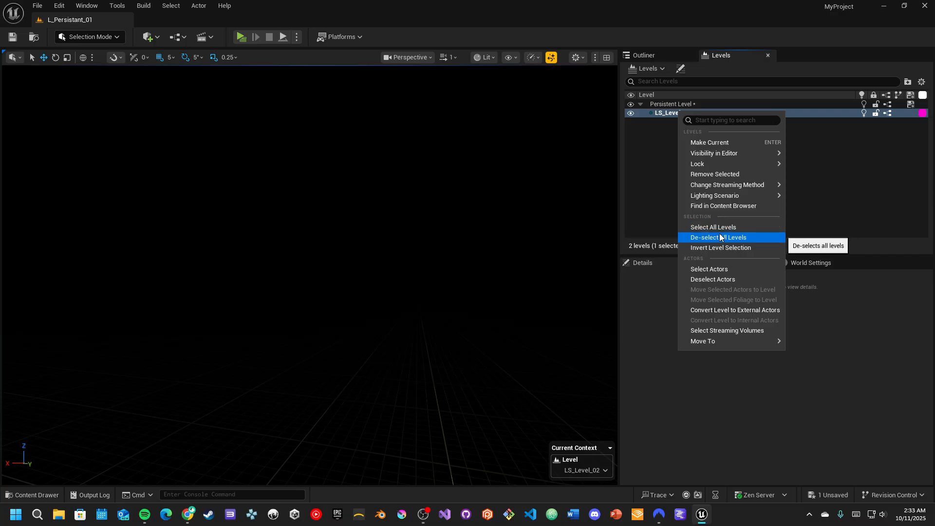
left_click(660, 173)
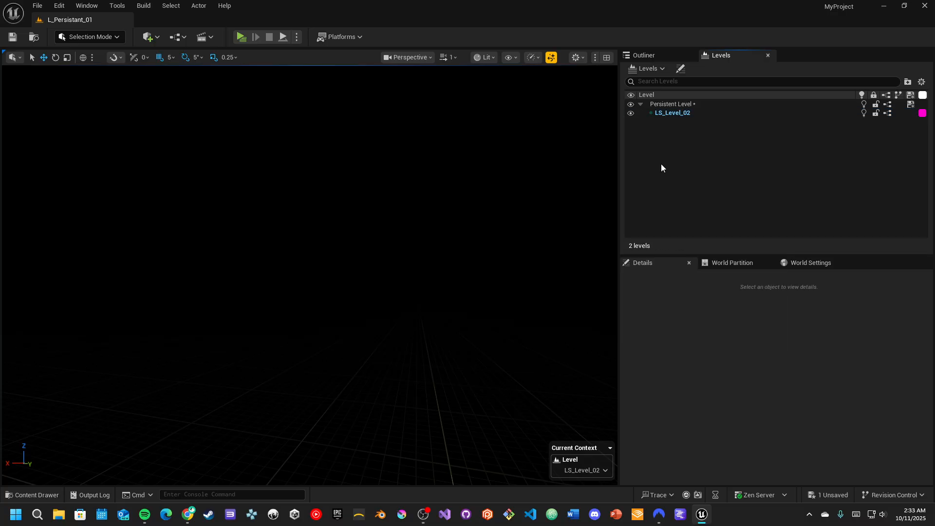
left_click(696, 112)
right_click(696, 113)
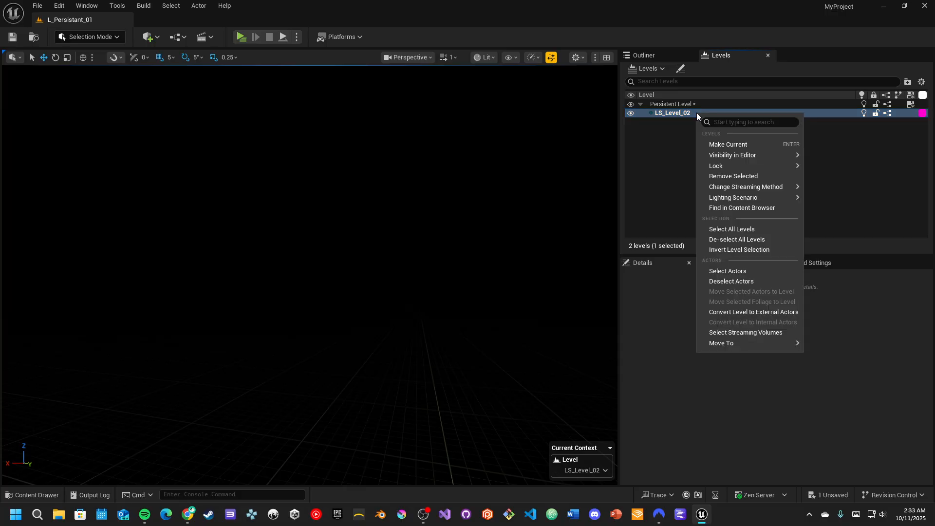
left_click(728, 176)
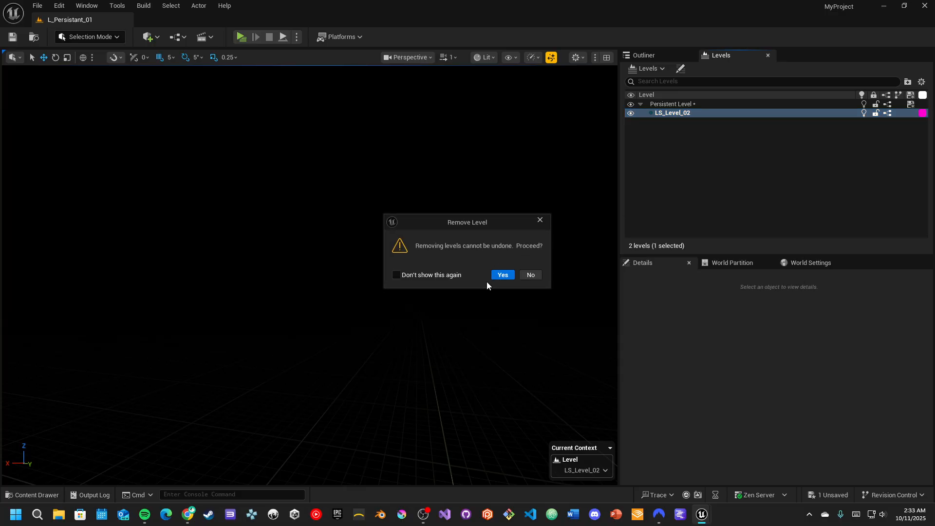
left_click(503, 276)
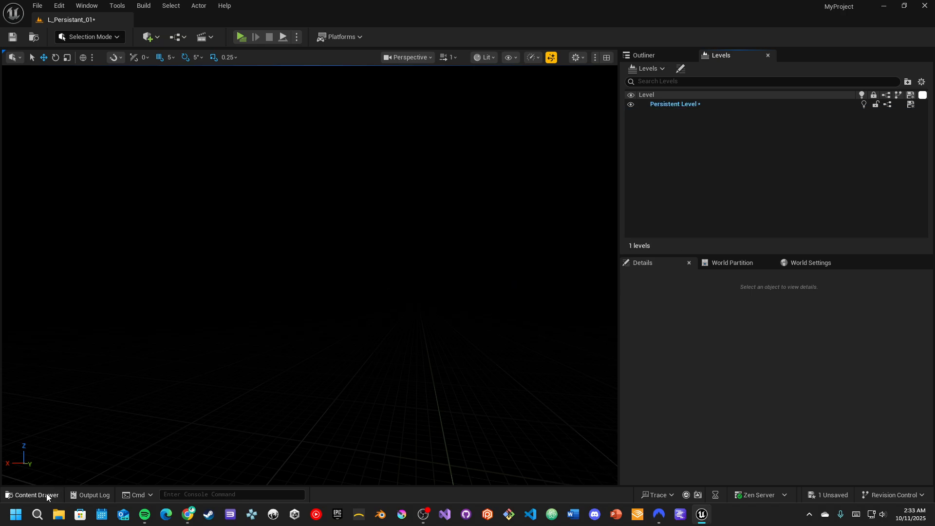
Open the L_Landscape level from the Landscape folder, saving the unsaved persistent level
left_click(34, 495)
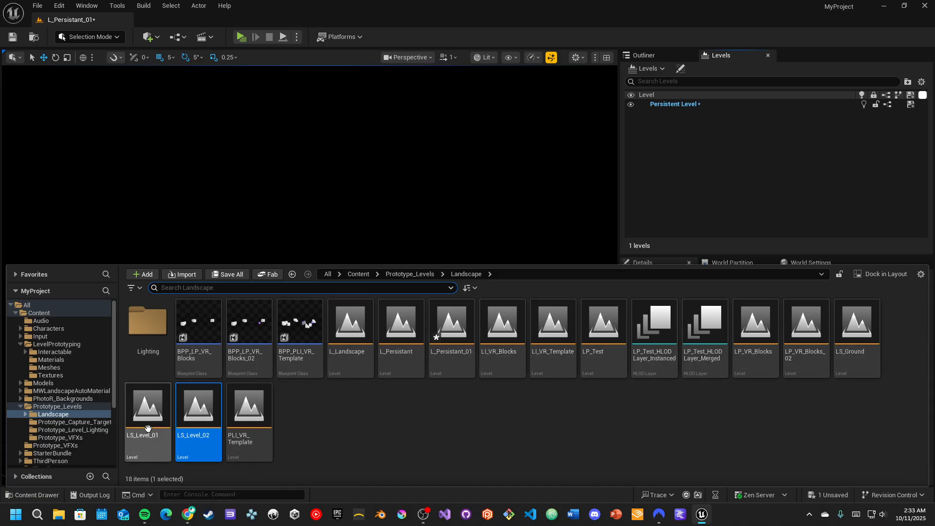
mouse_move(549, 346)
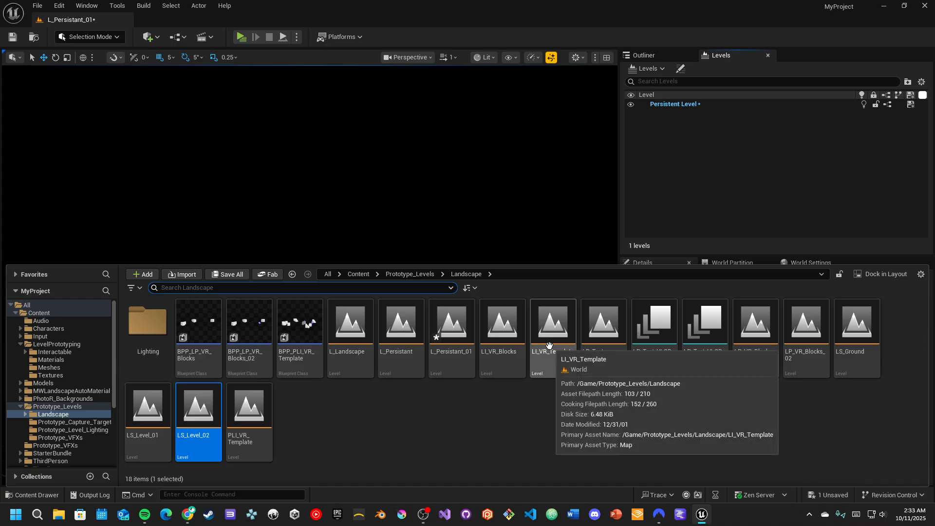
double_click(149, 323)
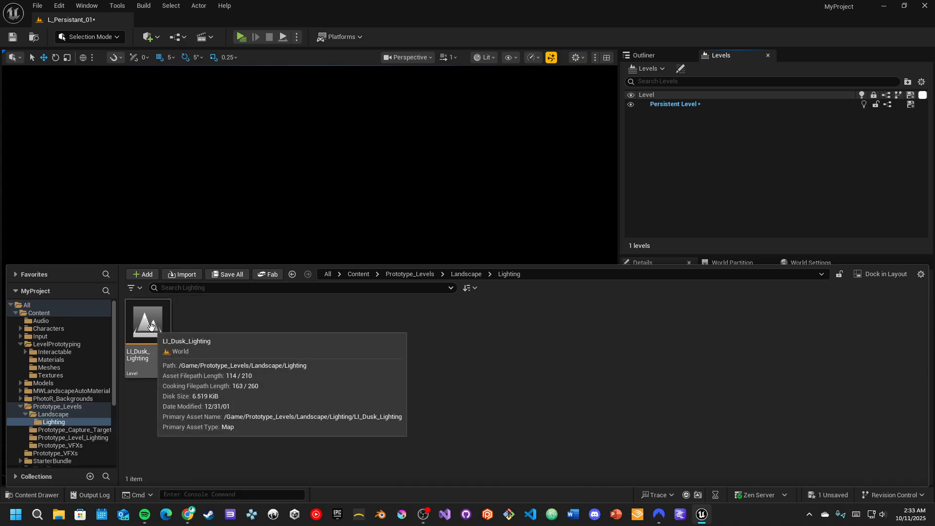
left_click(57, 495)
left_click(50, 494)
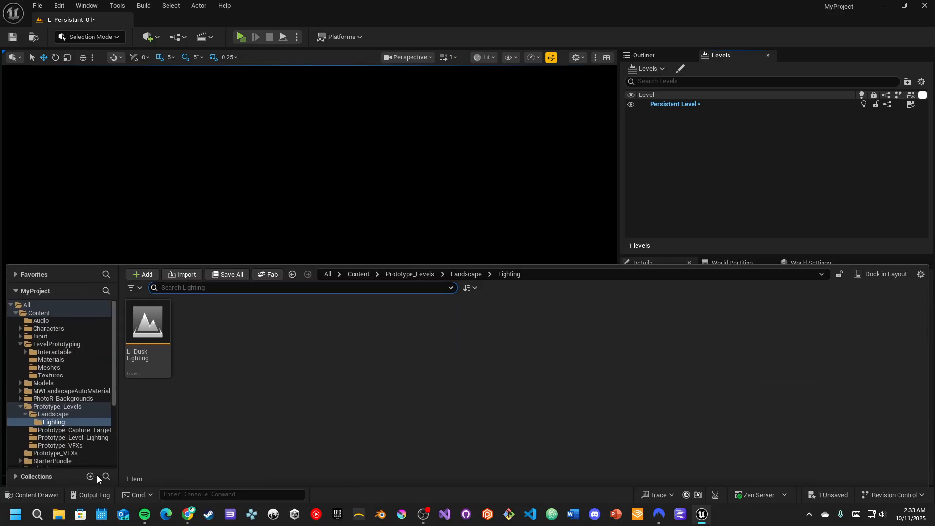
left_click(55, 415)
double_click(351, 353)
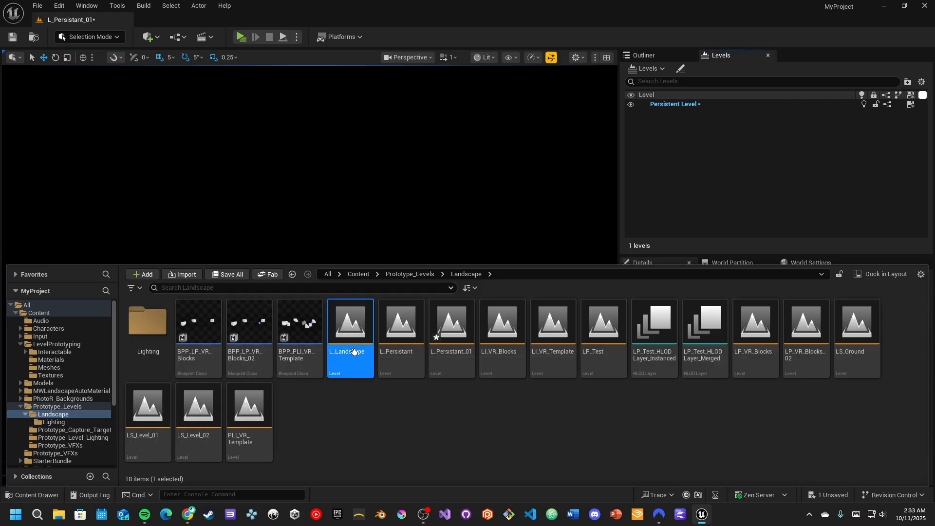
left_click(481, 365)
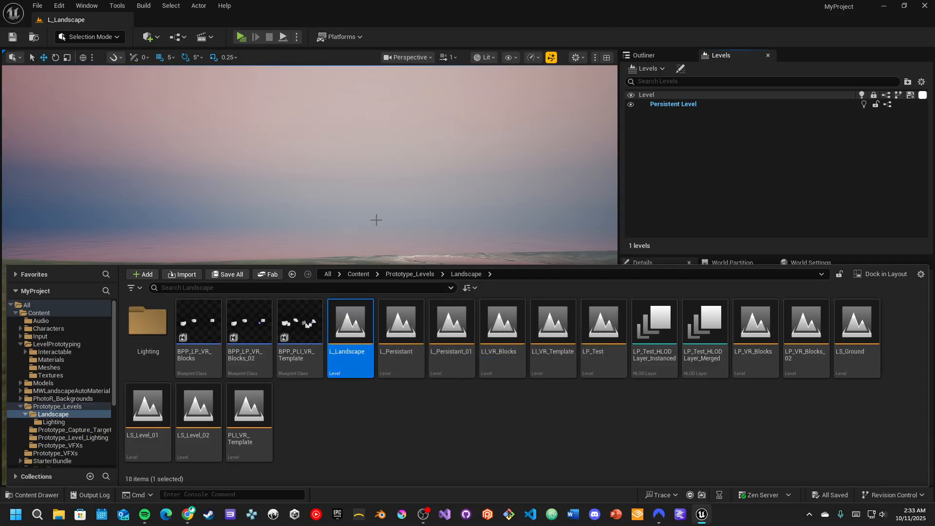
Examine the lighting actors in L_Landscape: BP_Sky_Sphere, DirectionalLight, ExponentialHeightFog, SkyLight and SkyAtmosphere
key("ctrl+space")
key("ctrl+space")
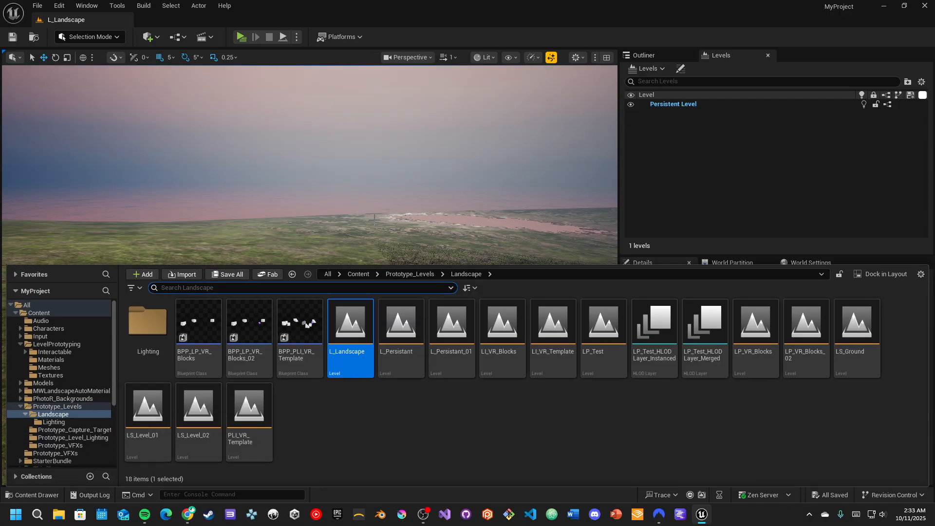
right_click_drag(374, 219, 322, 82)
left_click(639, 57)
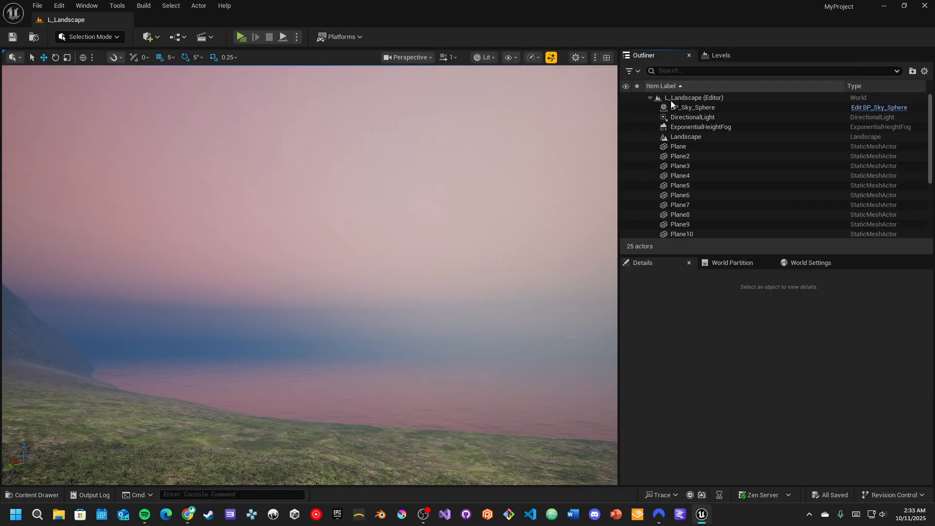
left_click(685, 107)
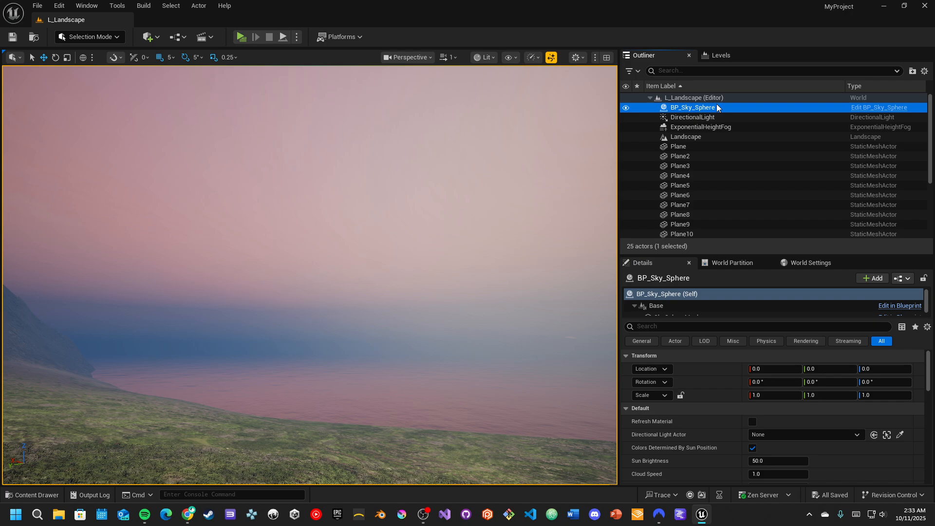
left_click(700, 121)
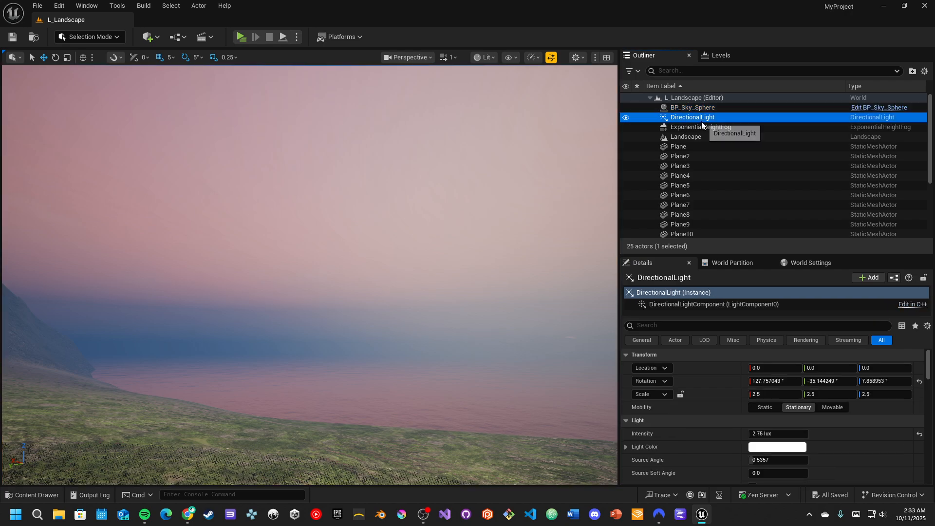
left_click(703, 127)
scroll(699, 206, "down", 5)
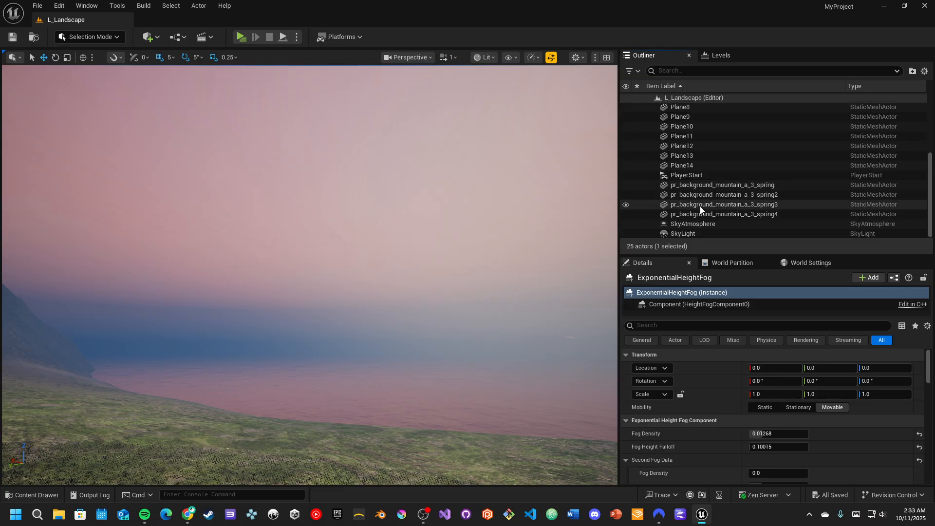
left_click(702, 234)
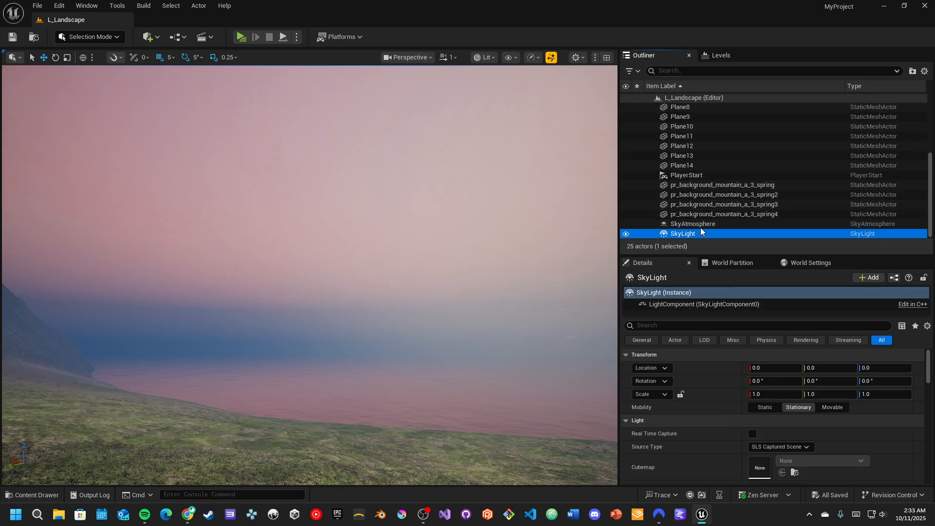
left_click(700, 226)
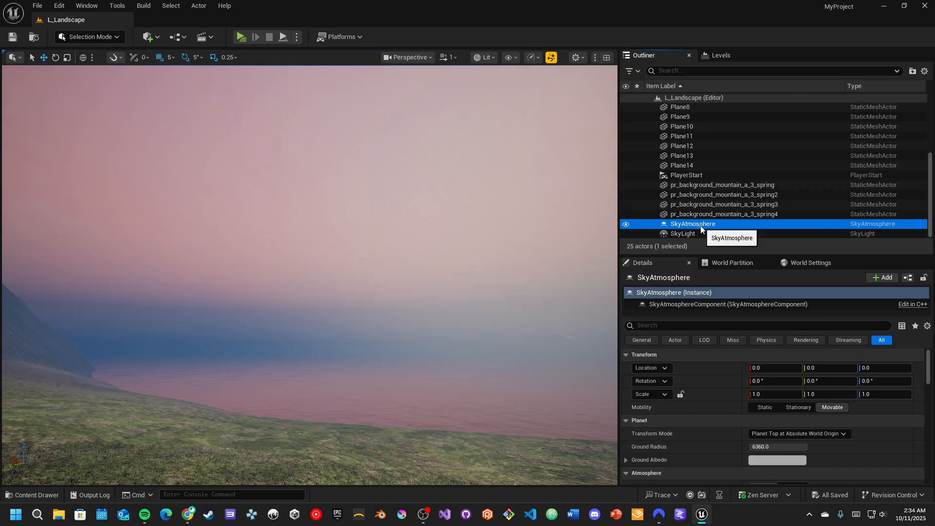
Create a level named L_Lighting in the Lighting subfolder of the Landscape folder
left_click(48, 495)
double_click(148, 323)
right_click(232, 350)
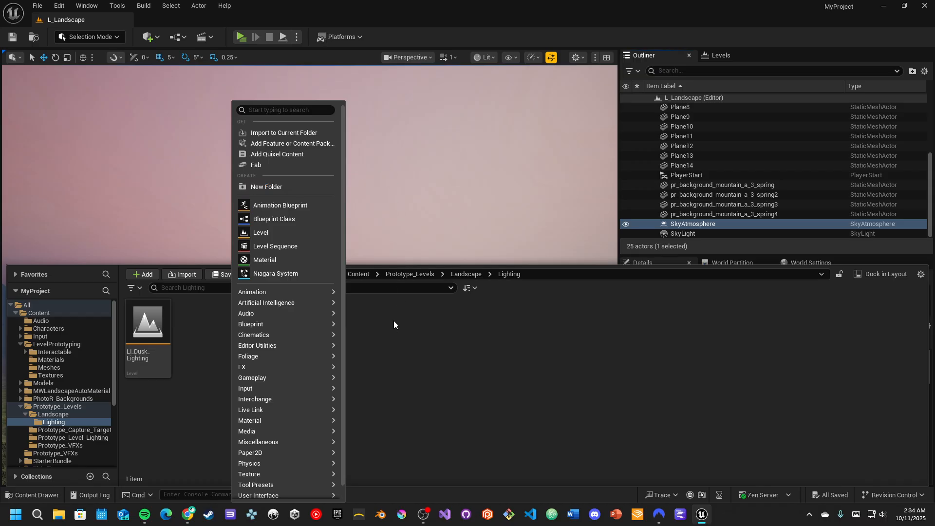
left_click(275, 232)
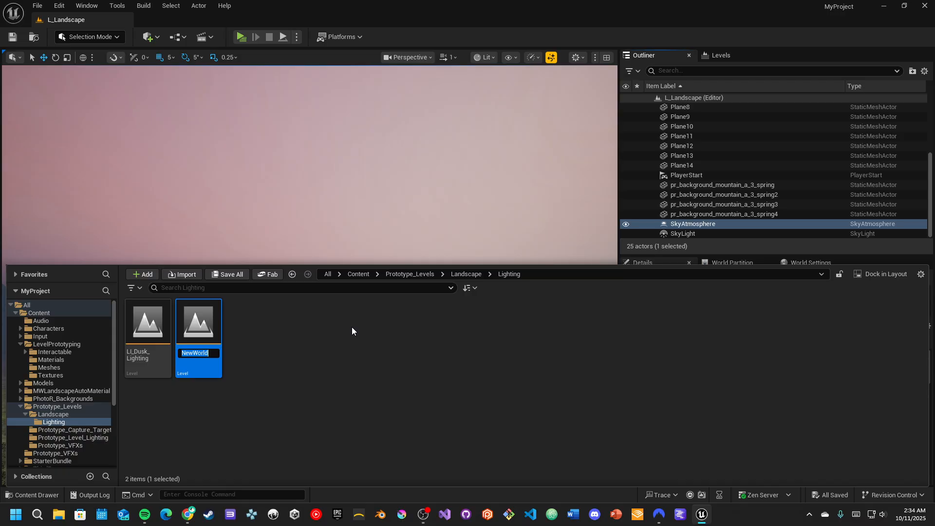
type("L_Lighting")
key("Return")
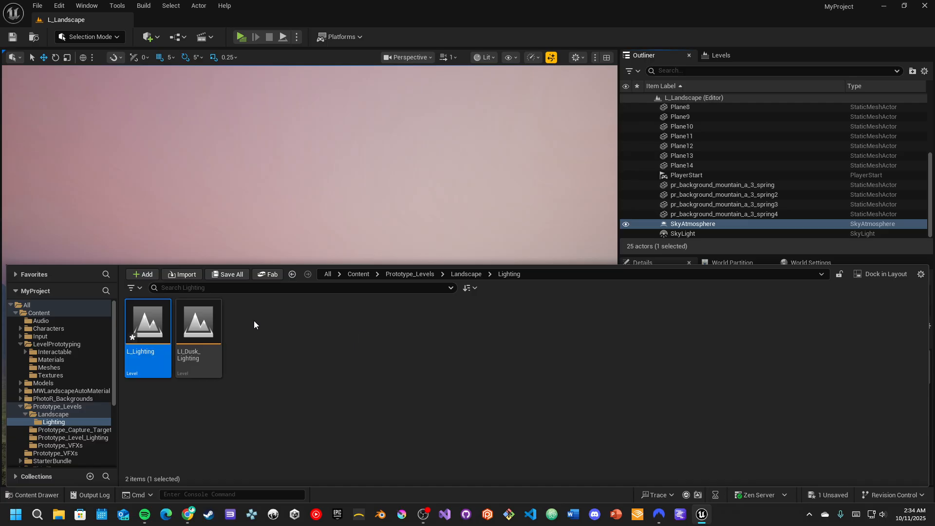
Open the L_Lighting level, saving its unsaved content
double_click(153, 317)
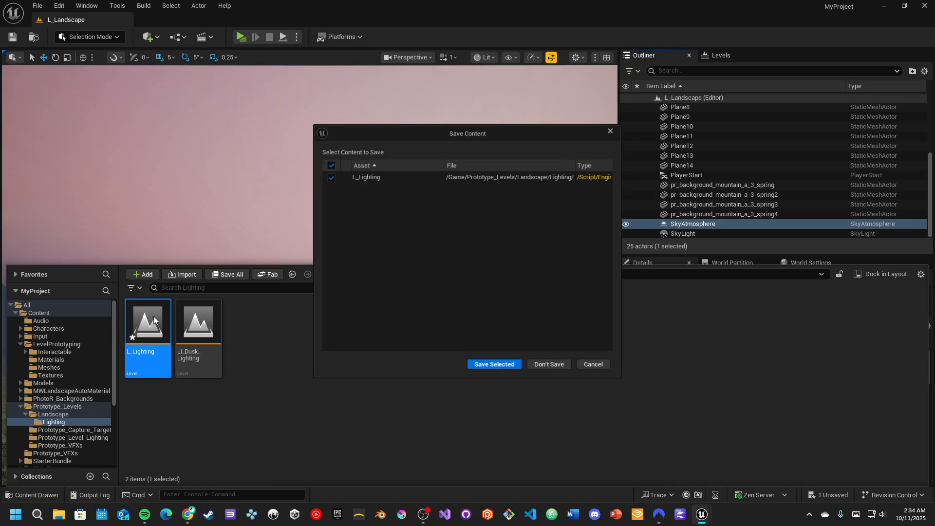
left_click(481, 365)
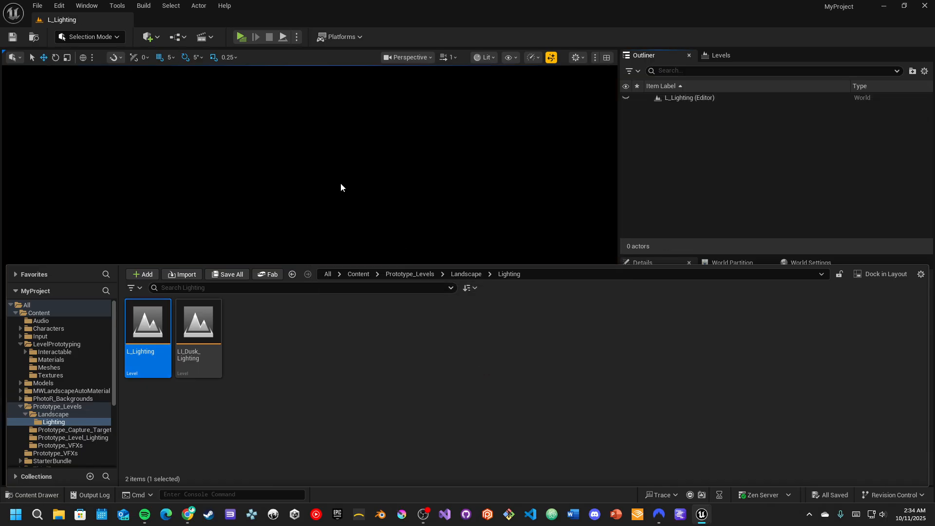
left_click(340, 188)
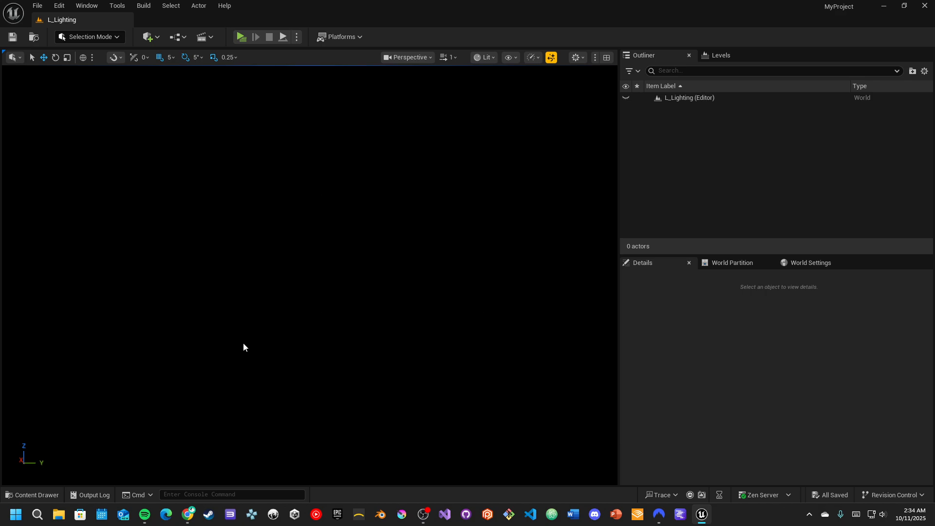
Search the project's Content folder for "bp_sky" and place BP_Sky_Sphere in the level at about X 760, Y -75, Z -95
left_click(39, 495)
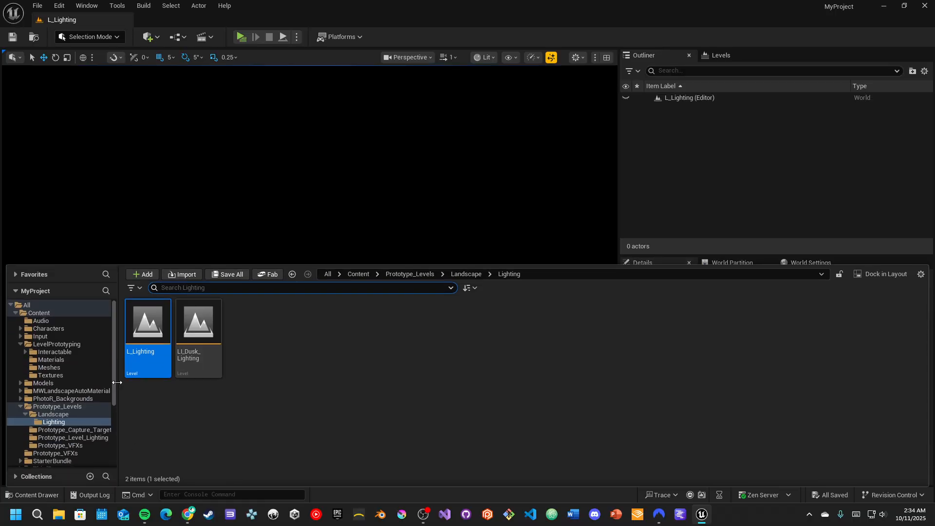
left_click(43, 313)
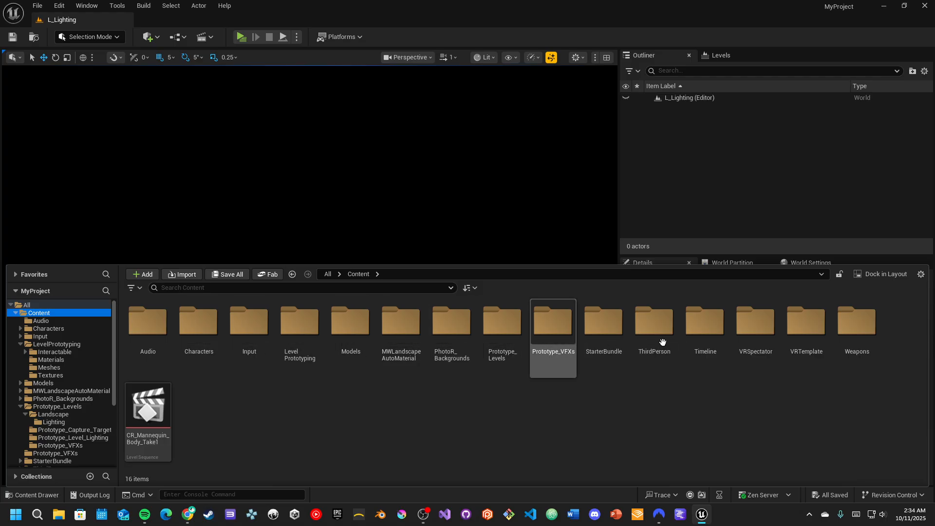
left_click(388, 289)
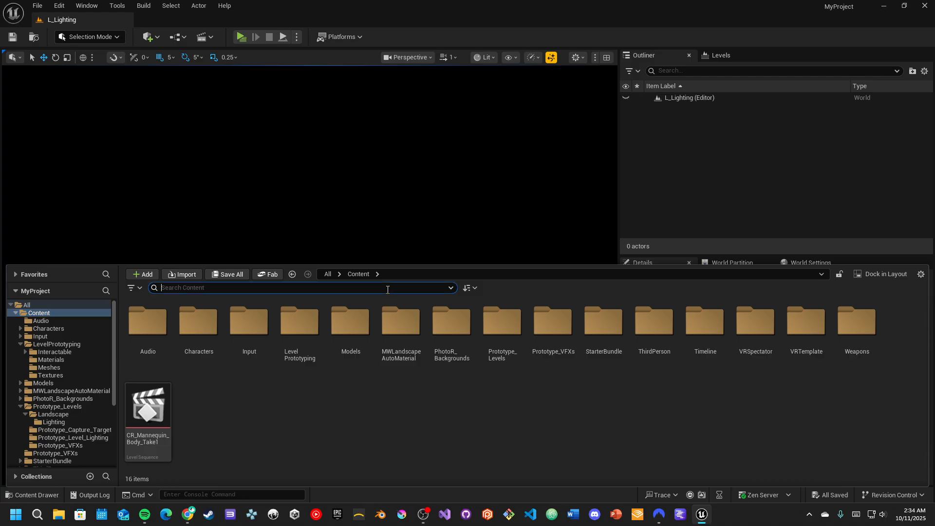
type("bp")
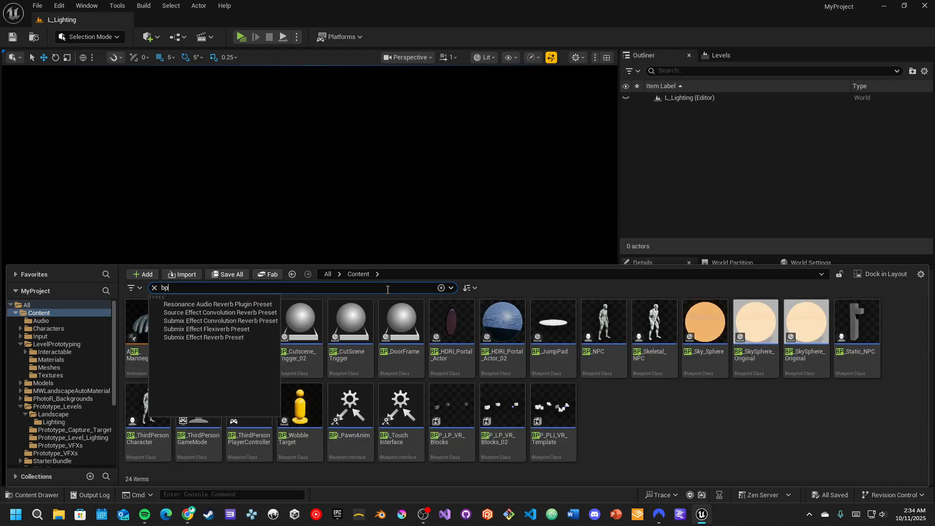
type("_sky")
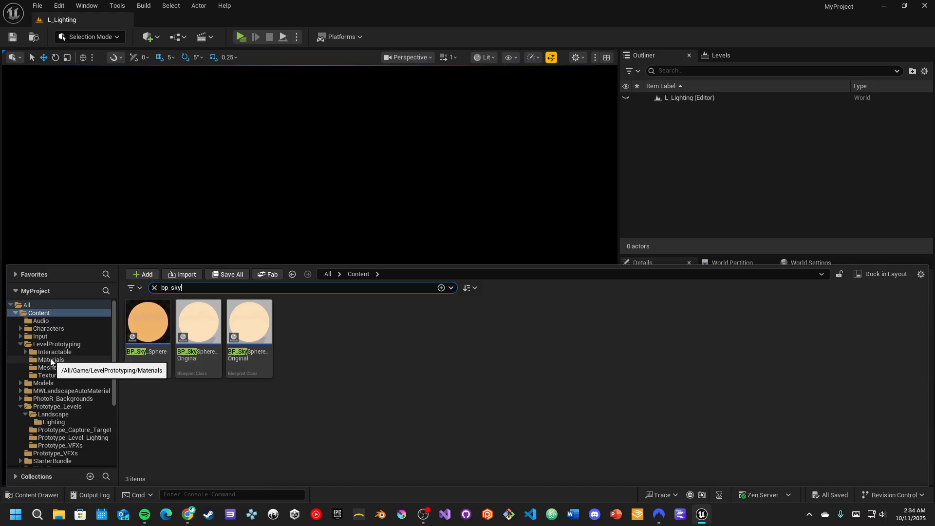
scroll(50, 358, "down", 5)
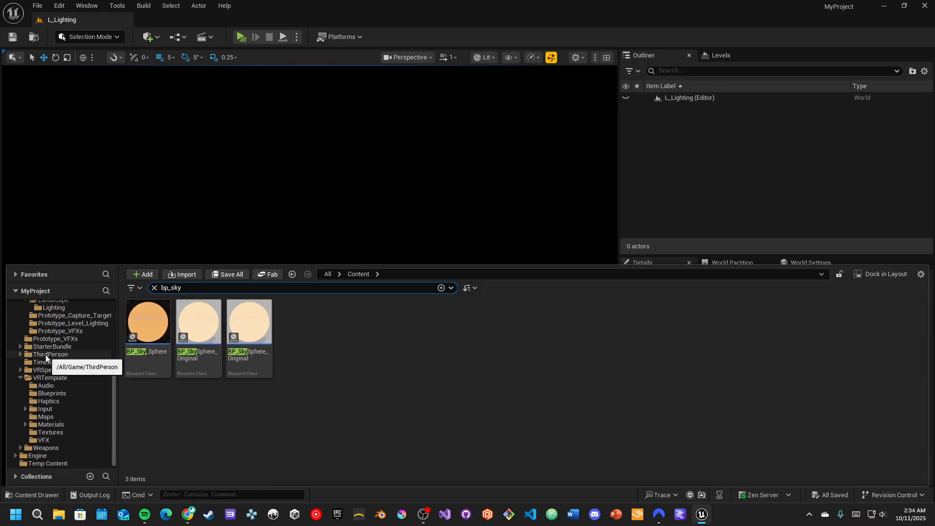
left_click(37, 456)
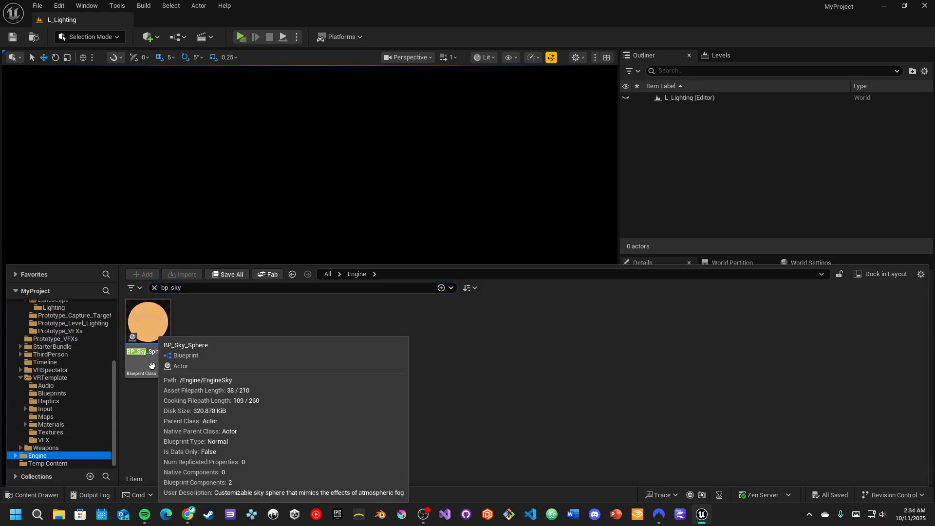
scroll(45, 399, "up", 5)
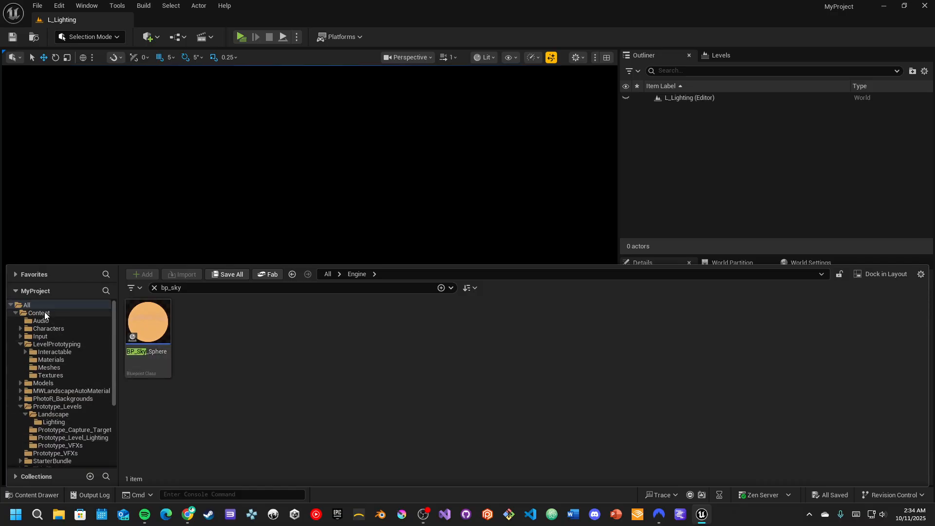
left_click(39, 313)
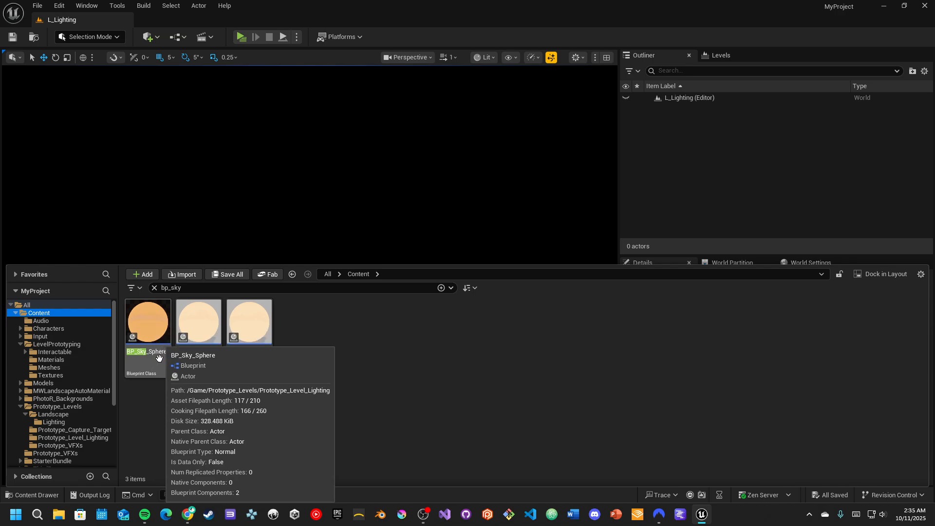
left_click_drag(154, 342, 224, 237)
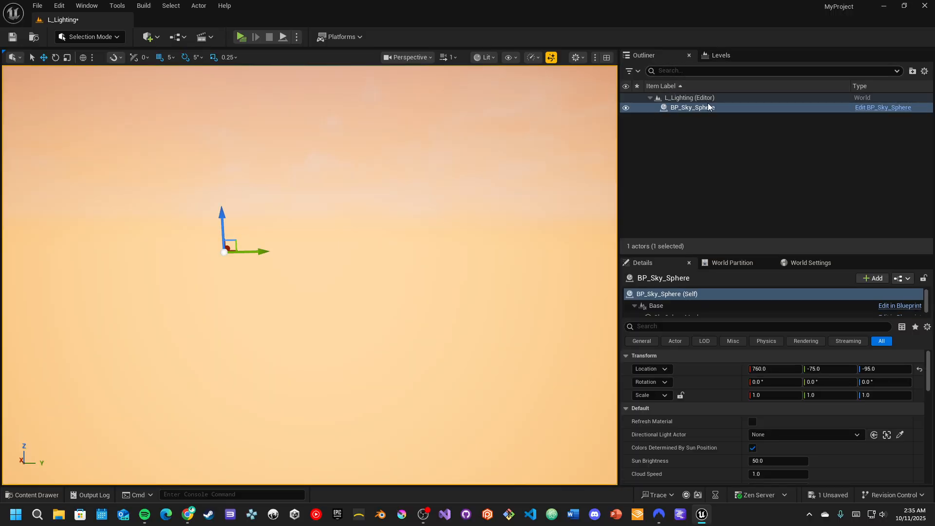
Reset BP_Sky_Sphere's location to the origin and raise its Cloud Opacity to about 1.87
left_click(919, 369)
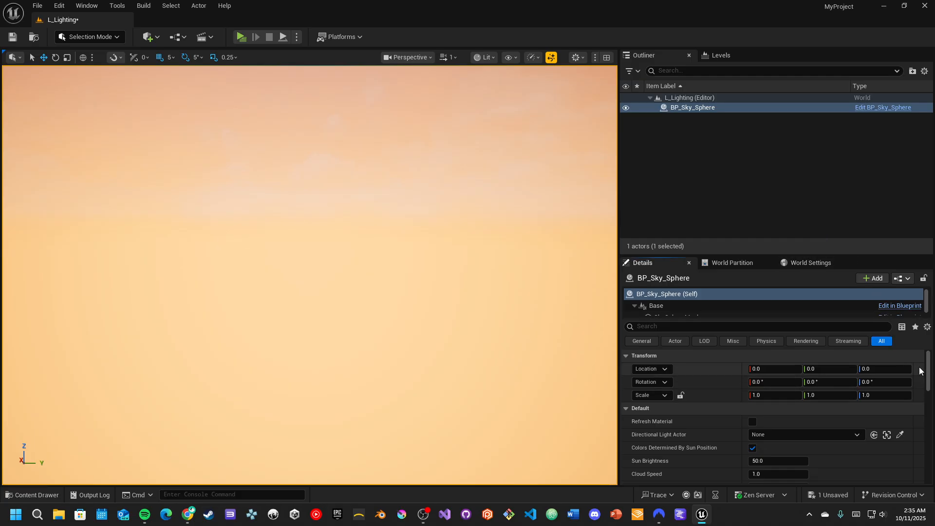
right_click_drag(309, 275, 511, 233)
scroll(725, 437, "down", 5)
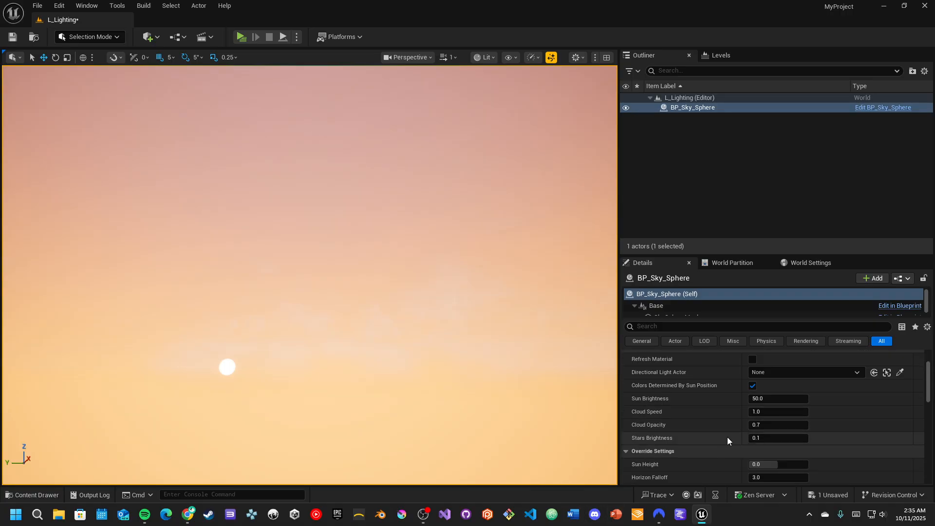
scroll(726, 437, "up", 3)
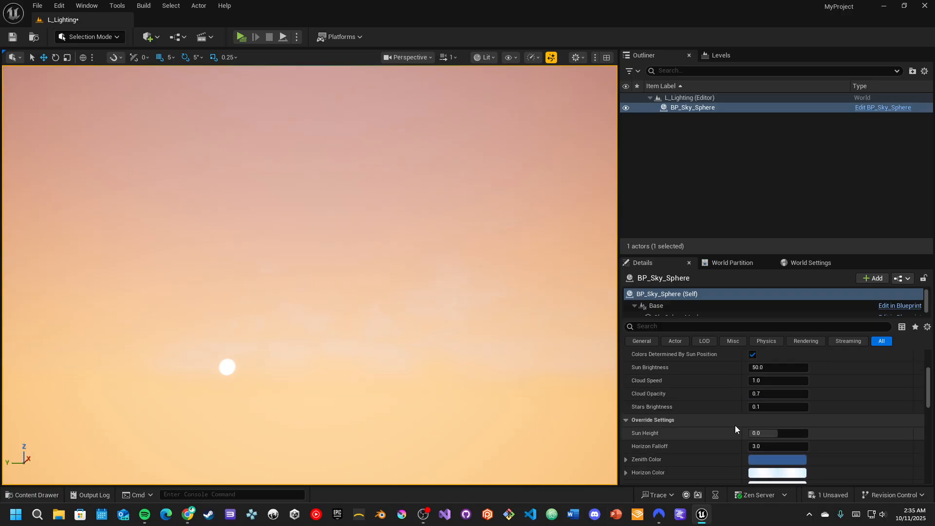
left_click_drag(778, 393, 800, 393)
Turn off Colors Determined By Sun Position for BP_Sky_Sphere
scroll(740, 432, "down", 2)
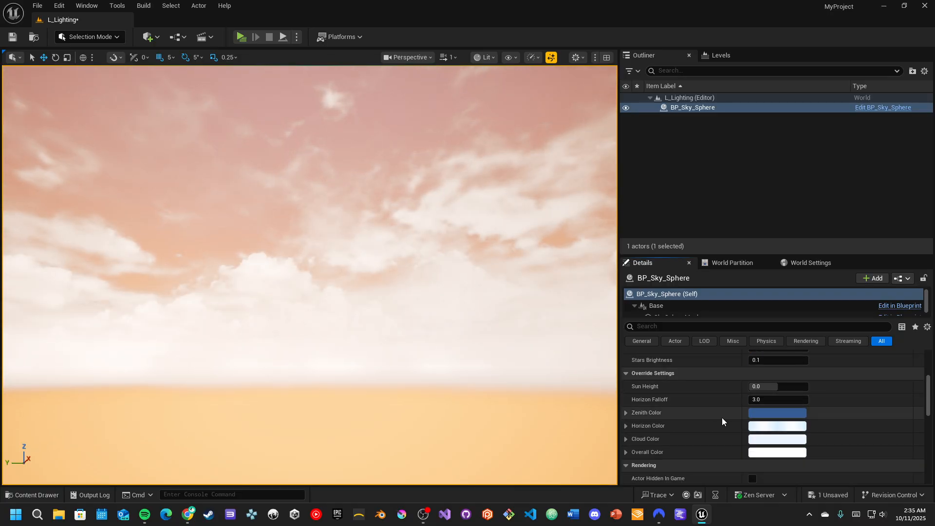
scroll(726, 416, "up", 4)
left_click(752, 416)
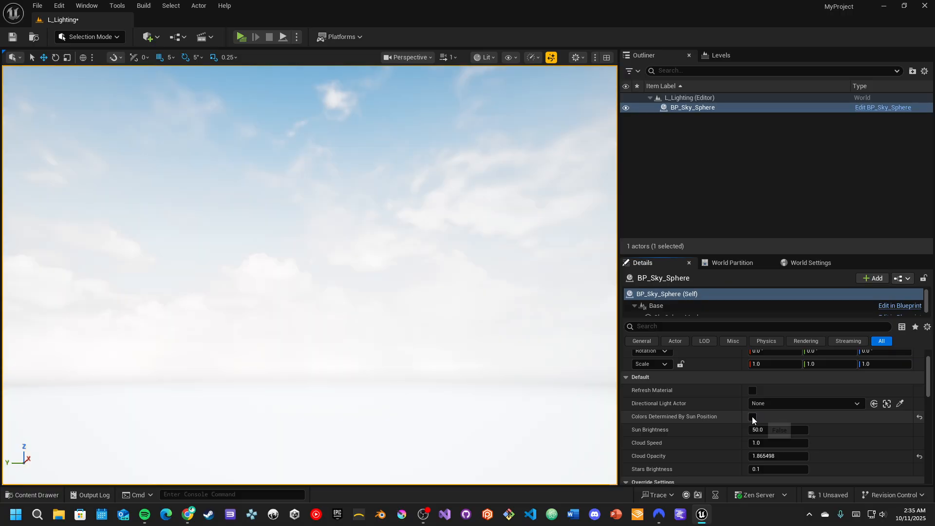
Darken the sky sphere's Zenith Color to a deep blue, hex 1A3354FF
scroll(782, 434, "down", 3)
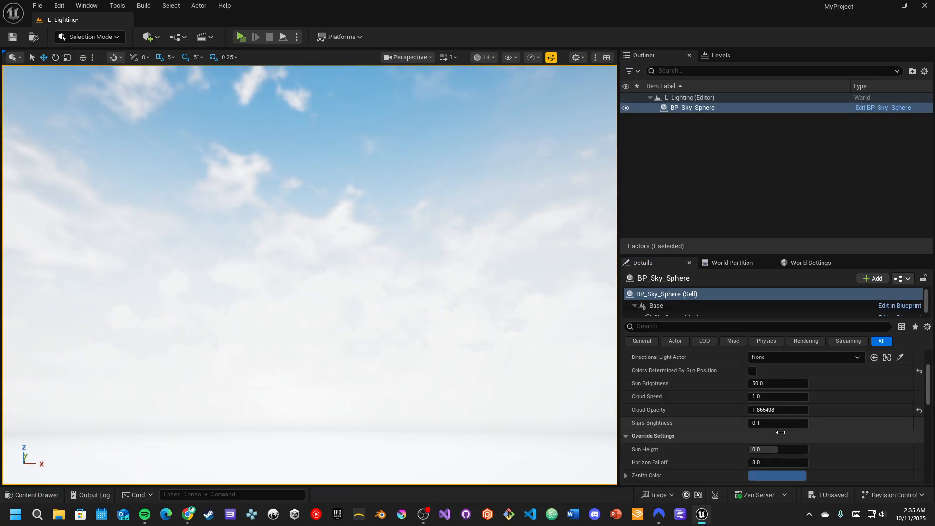
left_click(794, 429)
left_click_drag(707, 307, 703, 345)
left_click(700, 335)
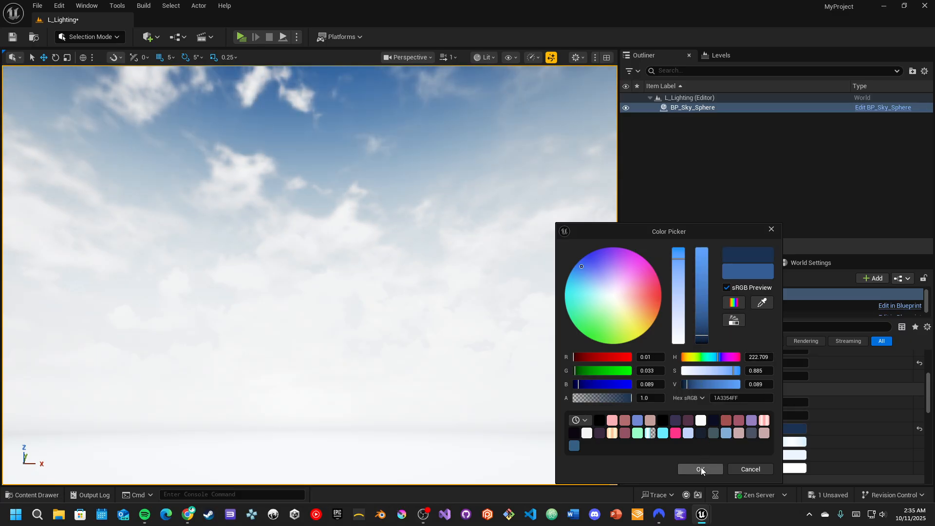
left_click(700, 468)
Darken the sky sphere's Horizon Color to a grey-blue with a value of about 0.266
left_click(763, 443)
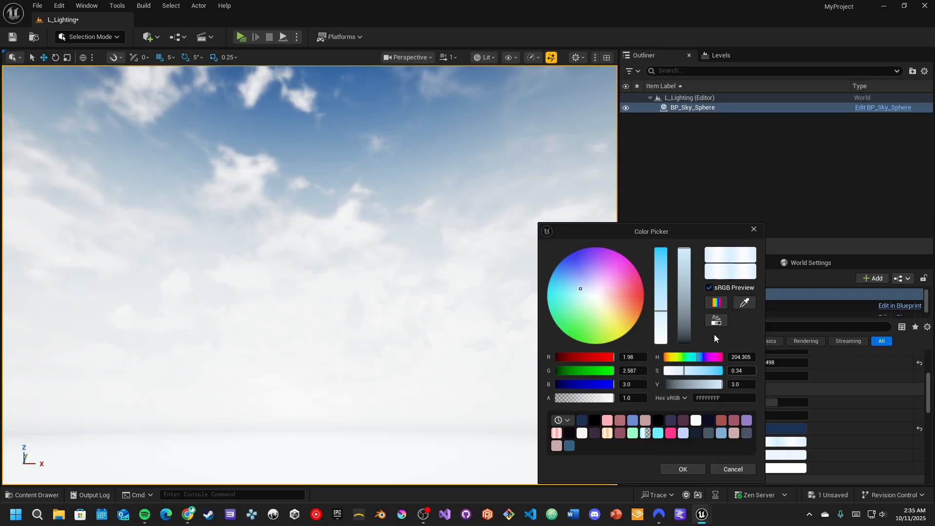
mouse_move(682, 318)
left_mouse_down()
mouse_move(682, 350)
mouse_move(681, 335)
left_mouse_up()
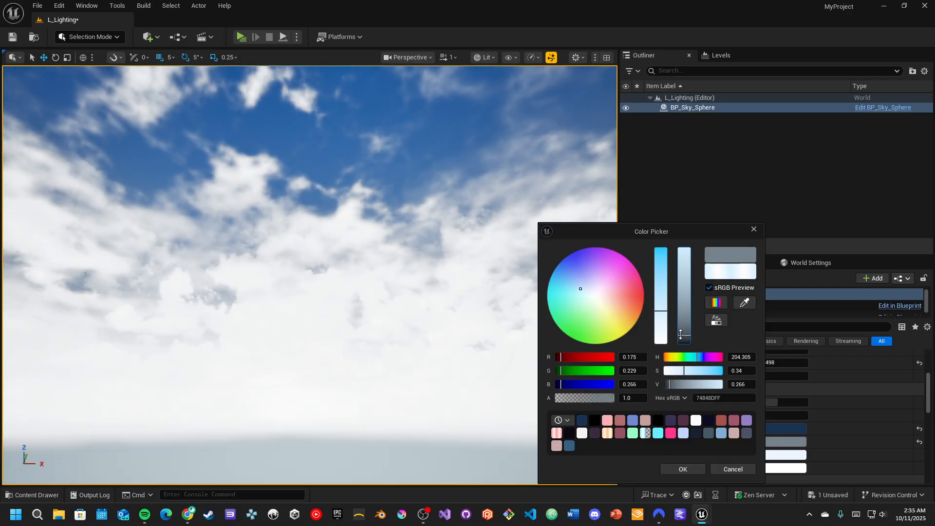
right_click_drag(438, 273, 535, 335)
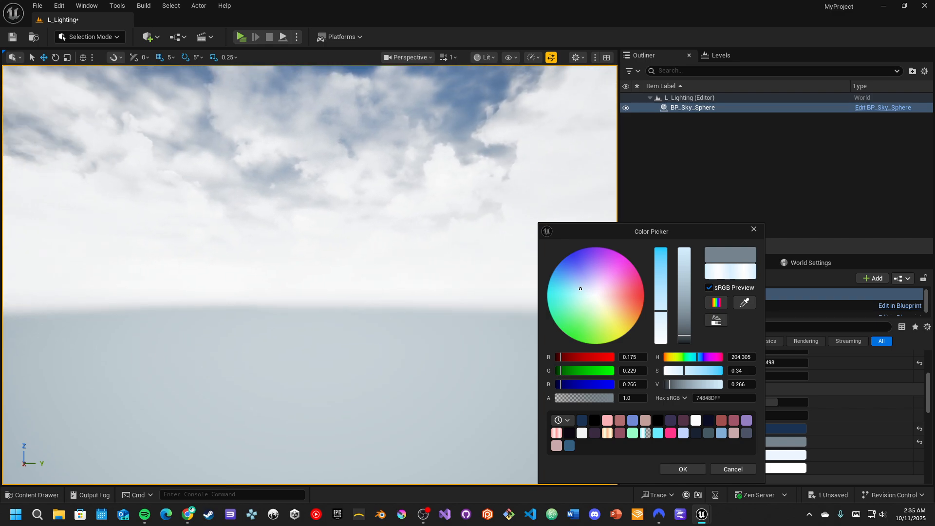
left_click(668, 468)
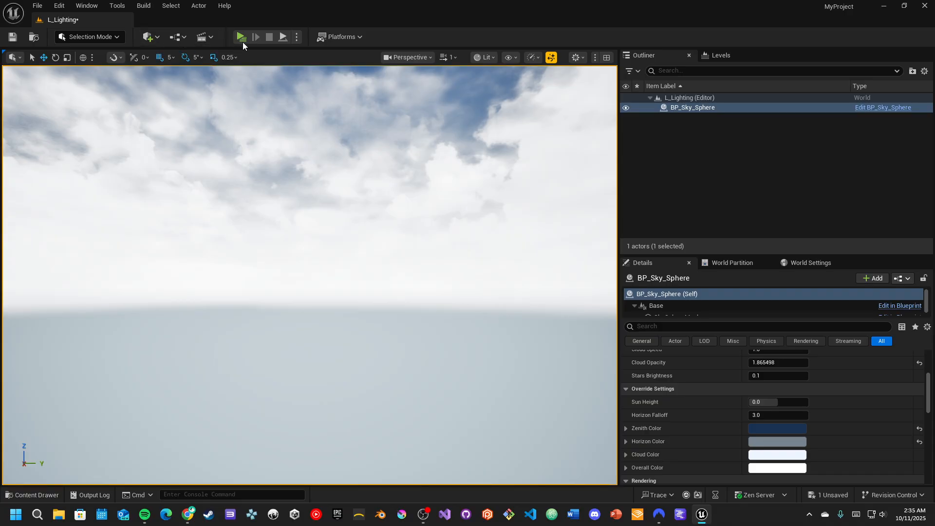
Add a Directional Light and a Sky Light to the L_Lighting level
left_click(159, 37)
mouse_move(166, 138)
left_click(287, 144)
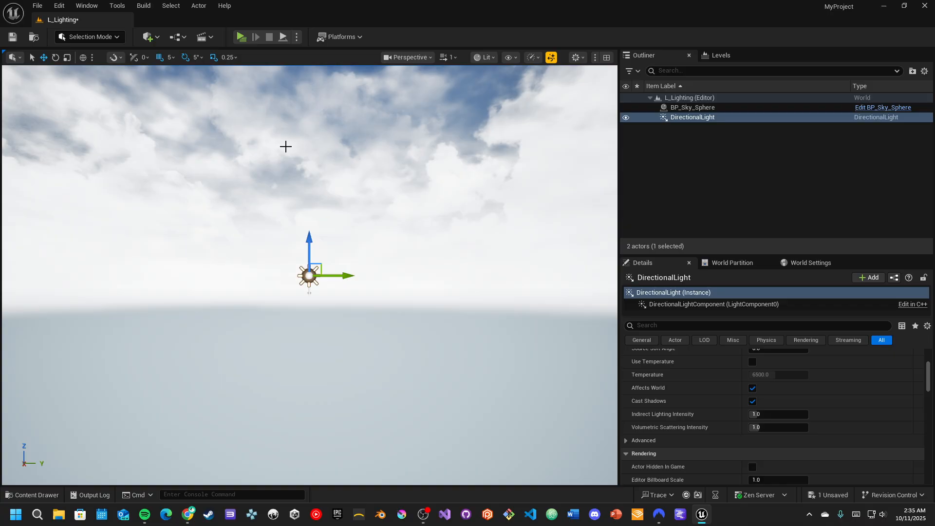
left_click(148, 37)
mouse_move(196, 134)
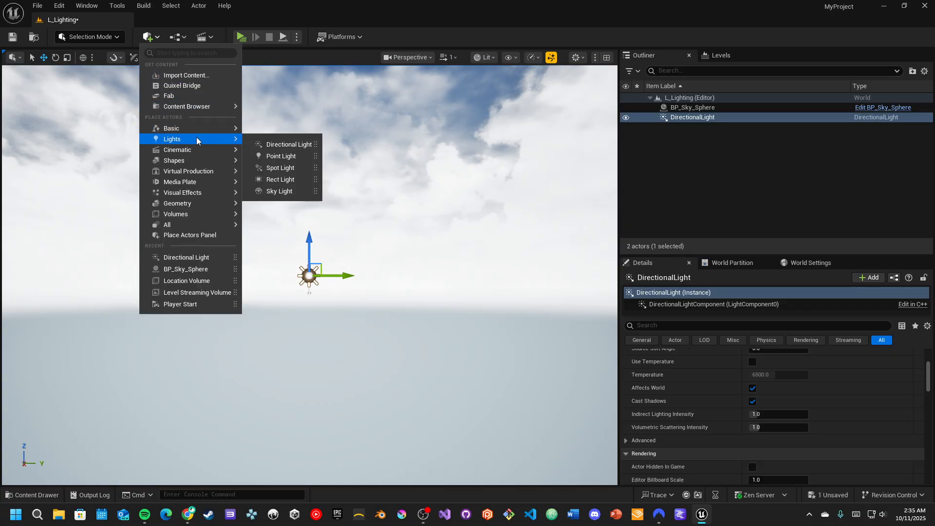
left_click(285, 203)
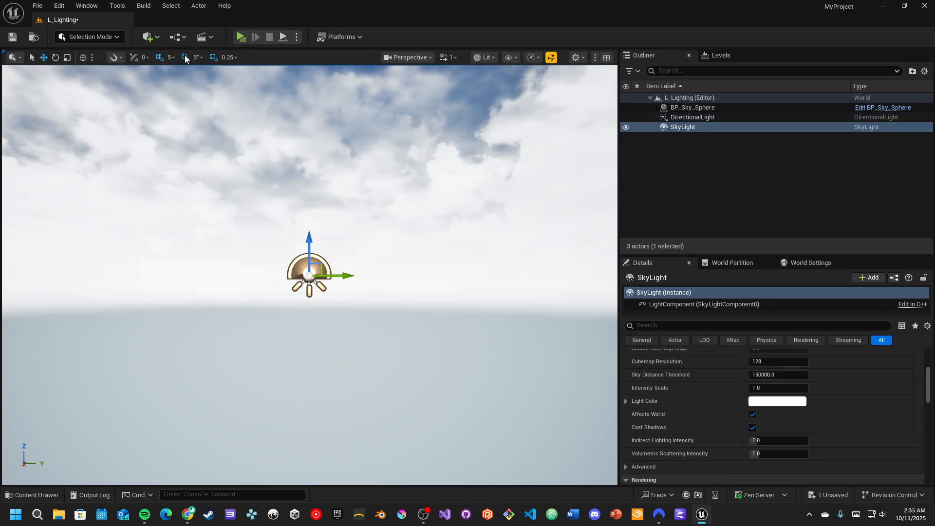
Add a Sky Atmosphere actor to the L_Lighting level
left_click(156, 36)
mouse_move(185, 140)
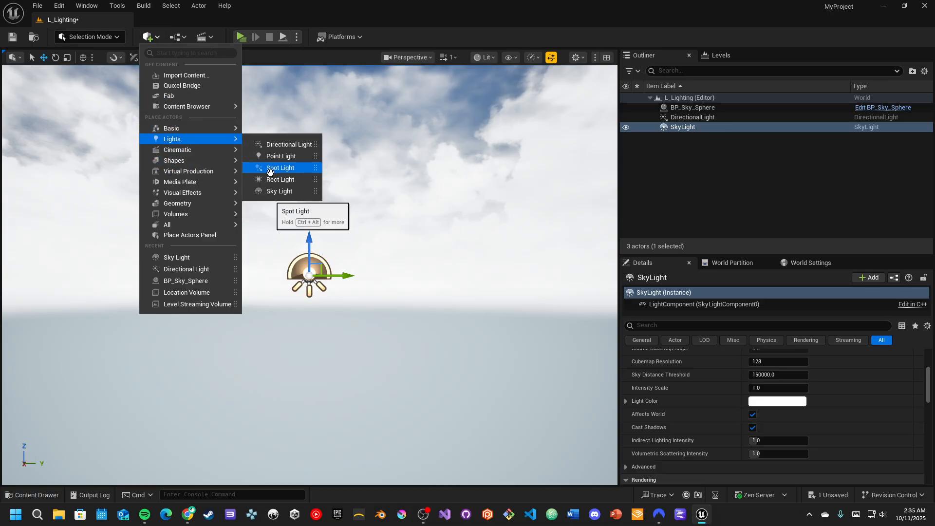
mouse_move(195, 217)
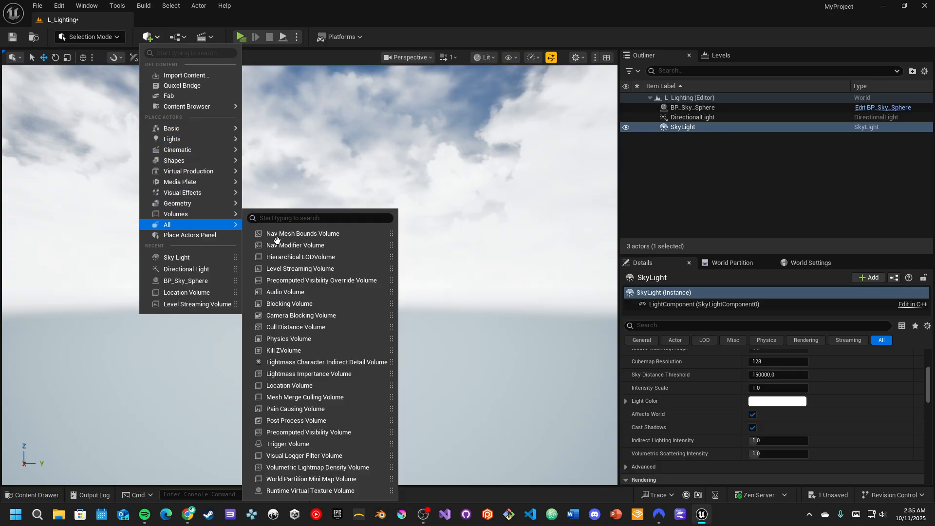
mouse_move(171, 191)
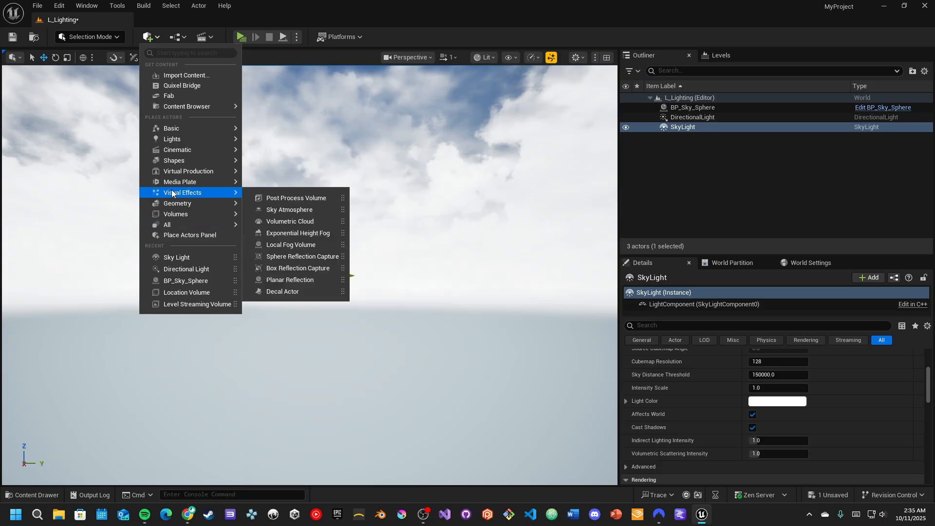
left_click(282, 209)
Search the placeable actors for fog and add an Exponential Height Fog to the level
left_click(154, 38)
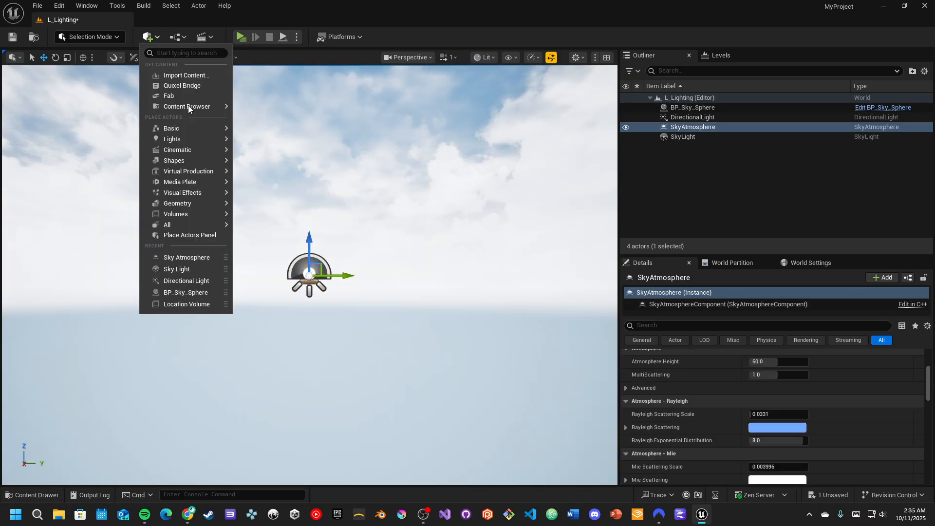
mouse_move(196, 192)
type("f")
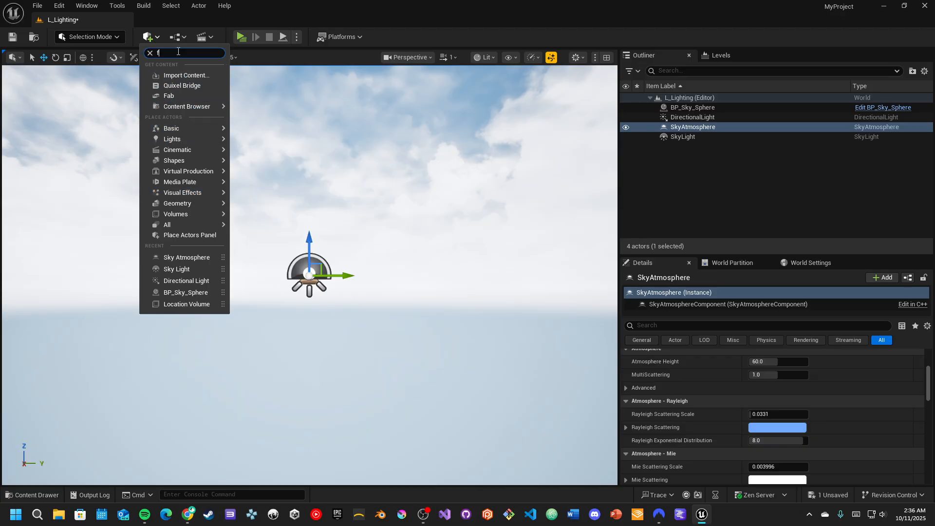
type("gog")
left_click(191, 73)
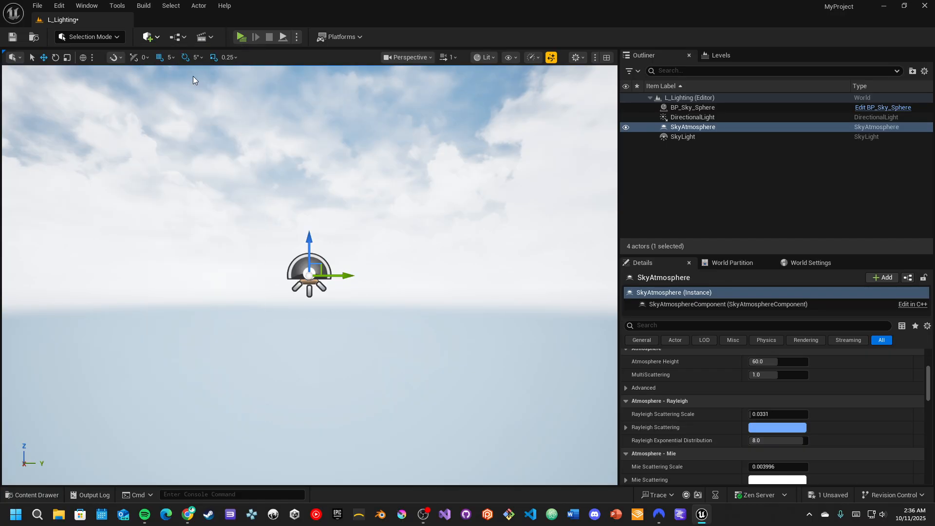
Set the height fog's Fog Density to about 0.032 and its Fog Height Falloff to about 0.07
right_click_drag(433, 227, 560, 235)
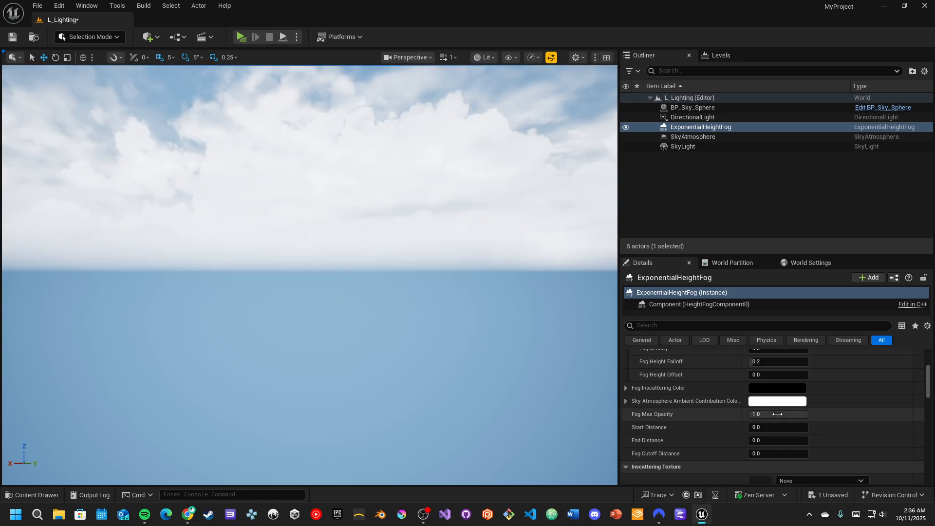
scroll(745, 409, "down", 4)
scroll(717, 403, "up", 6)
scroll(761, 387, "up", 3)
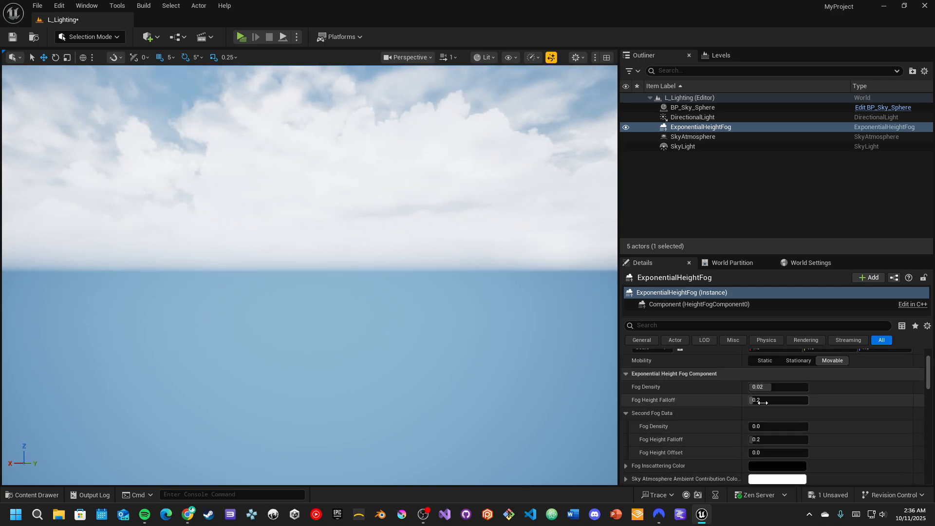
left_click_drag(780, 386, 761, 399)
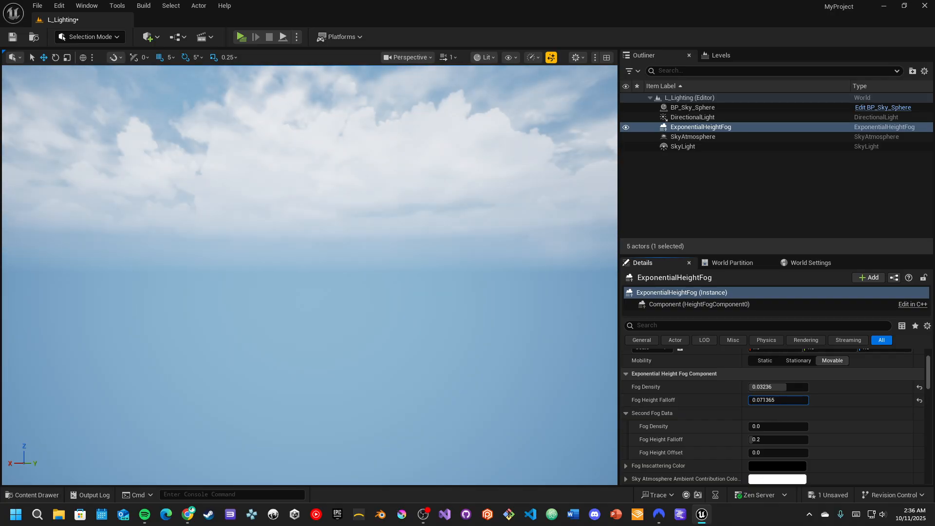
right_click_drag(309, 275, 379, 296)
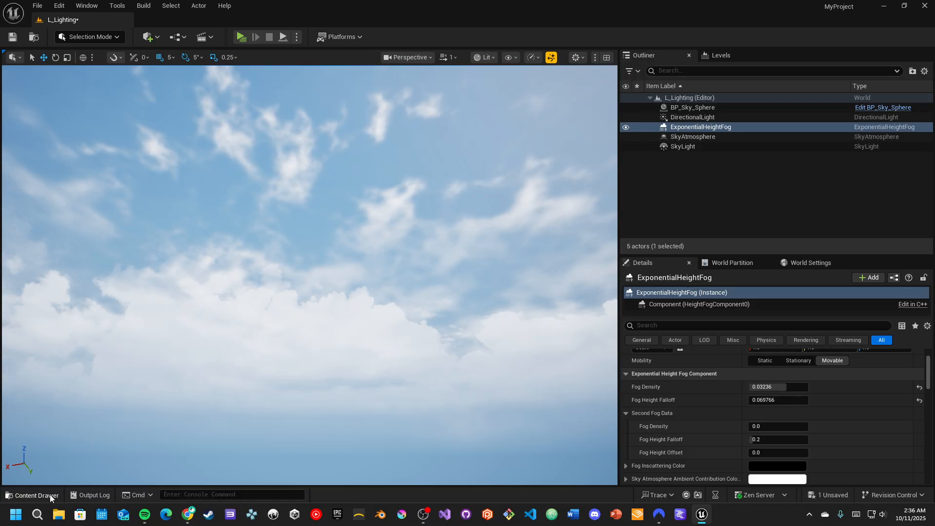
Clear the "bp_sky" content search and open the Landscape folder under Prototype_Levels
left_click(33, 495)
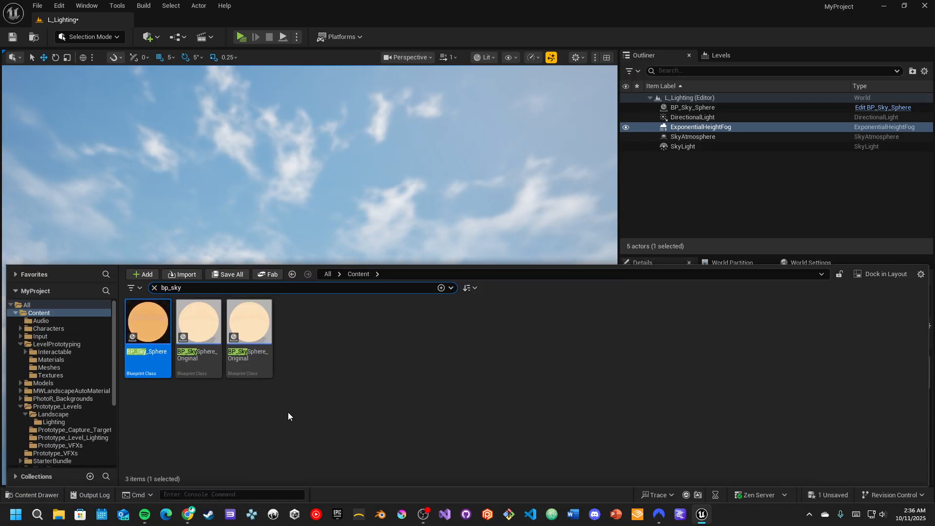
left_click(154, 287)
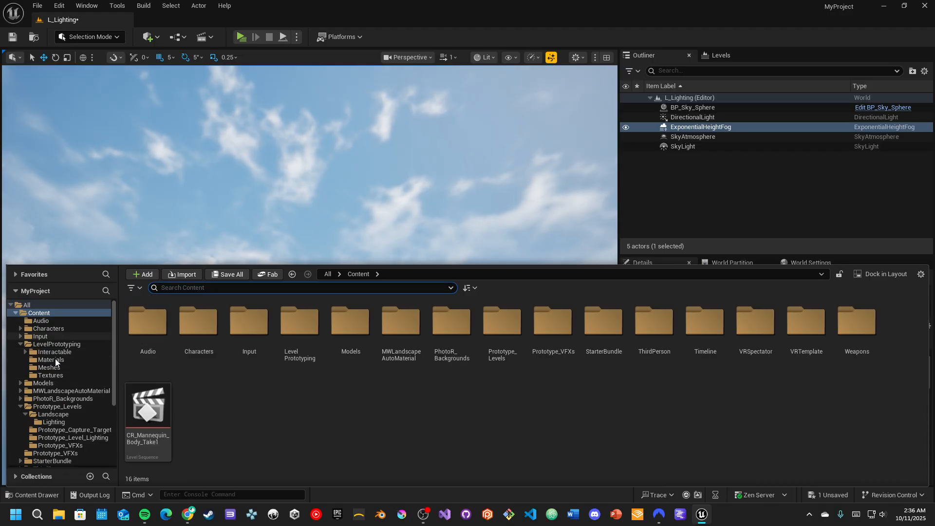
left_click(53, 414)
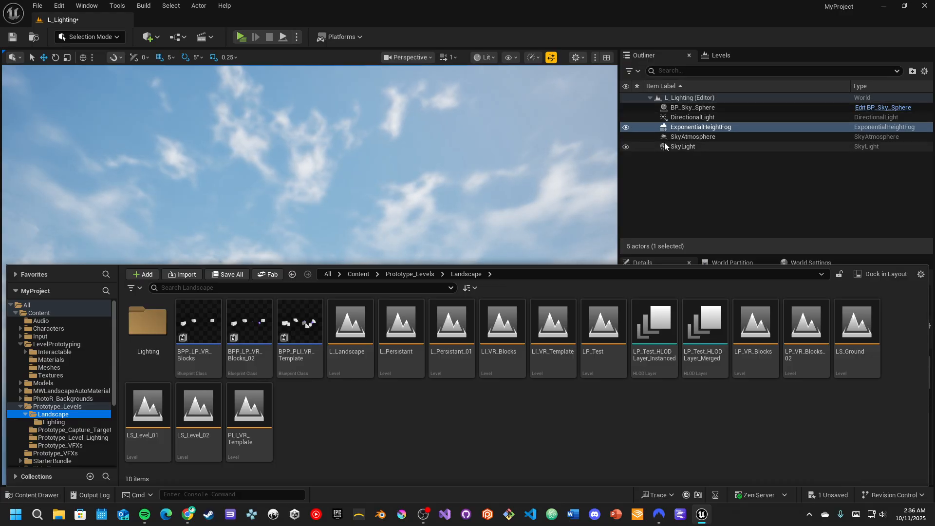
Select all five sky and lighting actors and view the options for creating a level instance from them
left_click(686, 108)
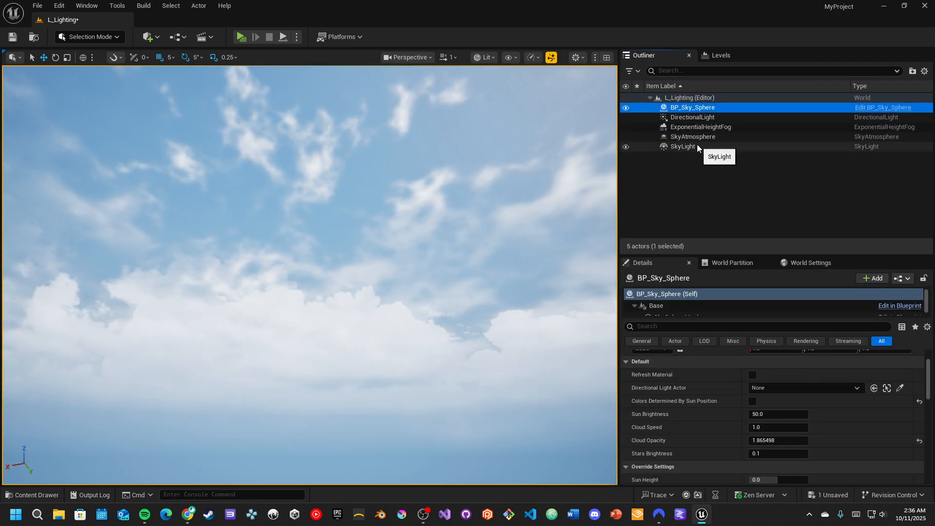
left_click(696, 144, "shift")
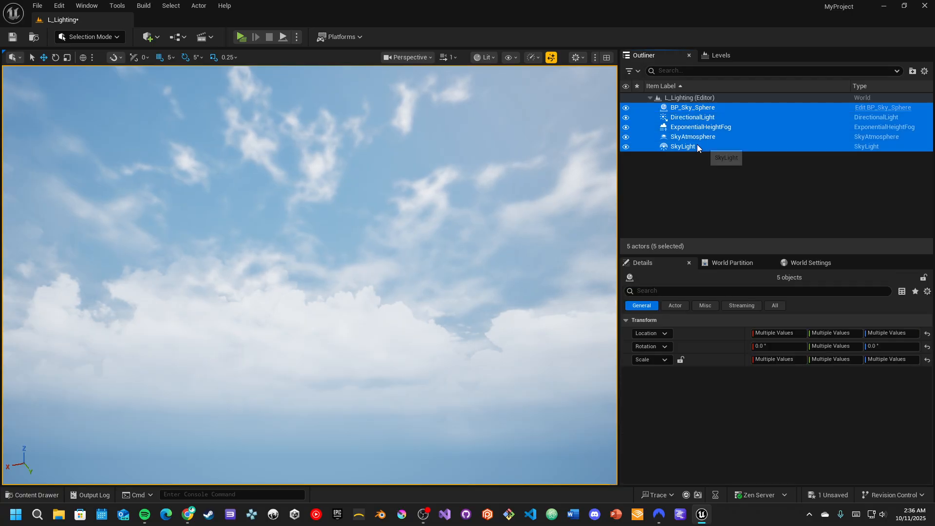
right_click(697, 144)
mouse_move(755, 419)
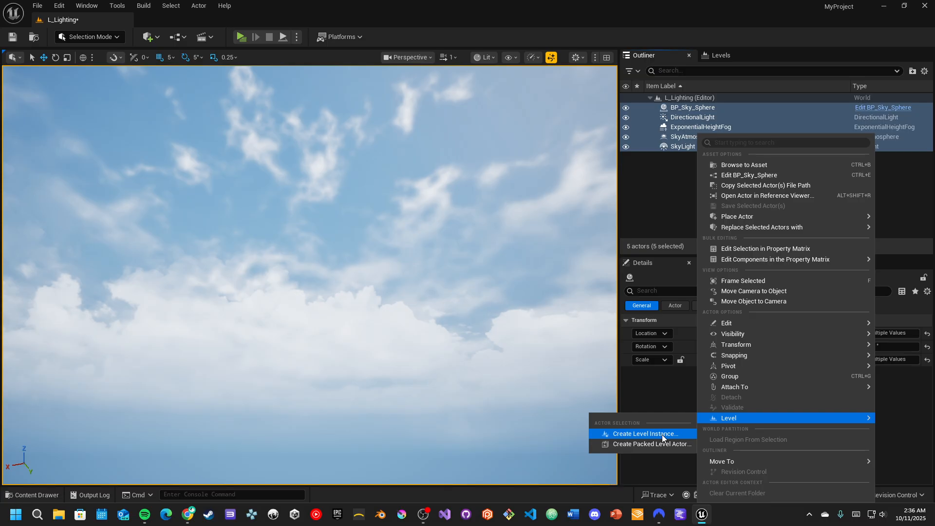
Open the L_Persistant_01 level from the Landscape folder, saving the changes to L_Lighting
left_click(30, 495)
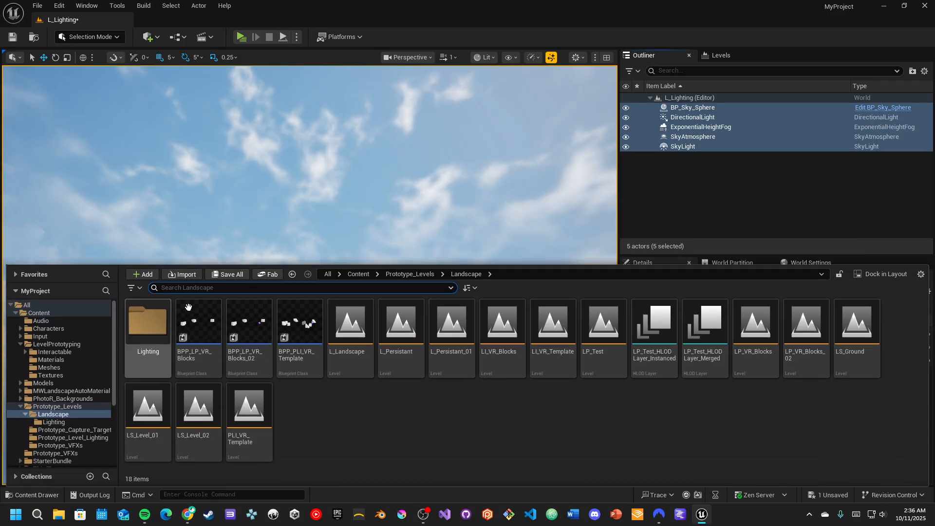
double_click(460, 341)
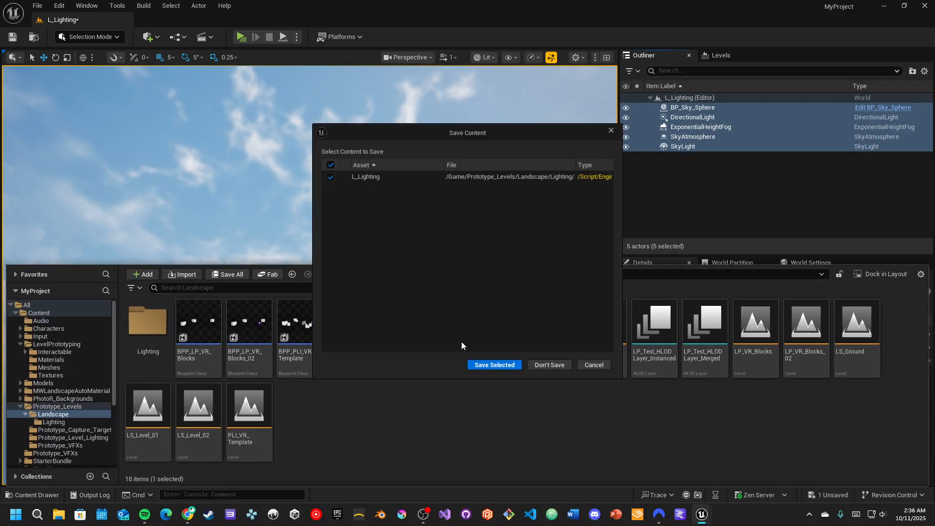
left_click(492, 364)
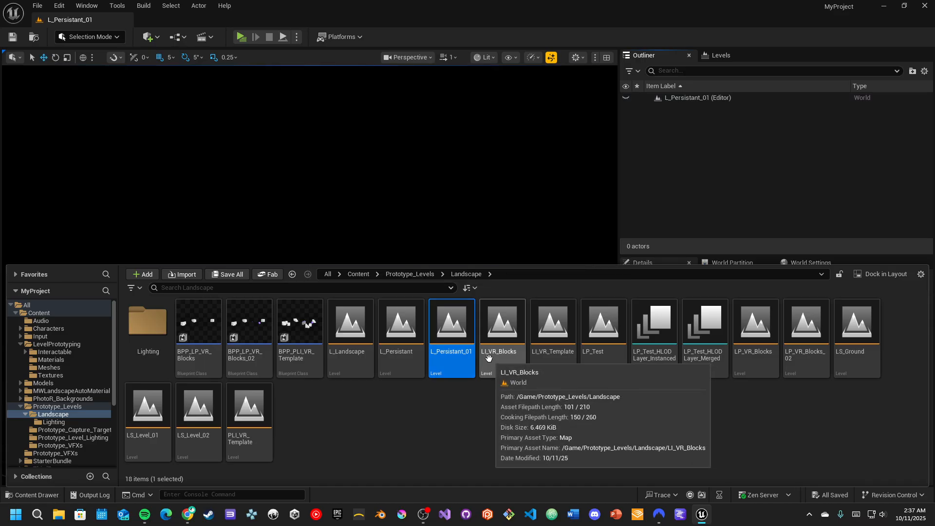
left_click(430, 154)
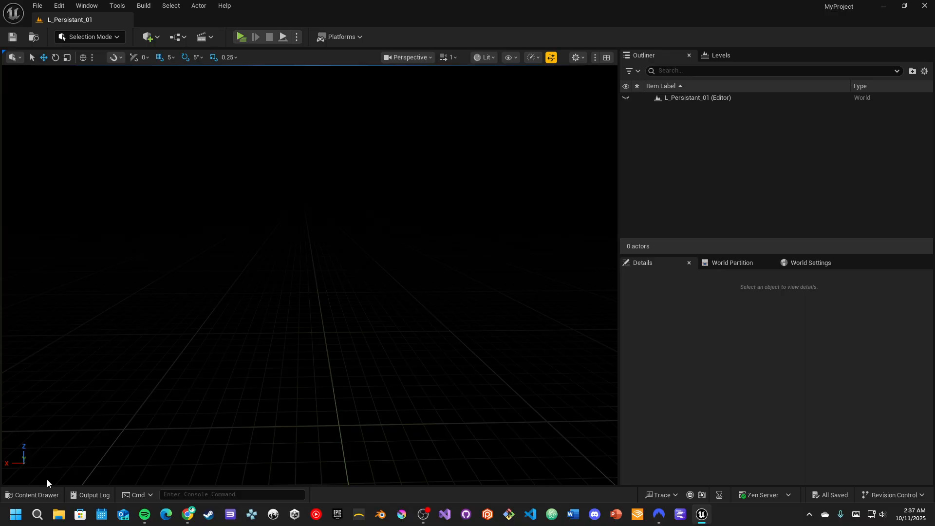
Open the Lighting folder under Landscape and try to place L_Lighting in the Outliner of L_Persistant_01
left_click(40, 494)
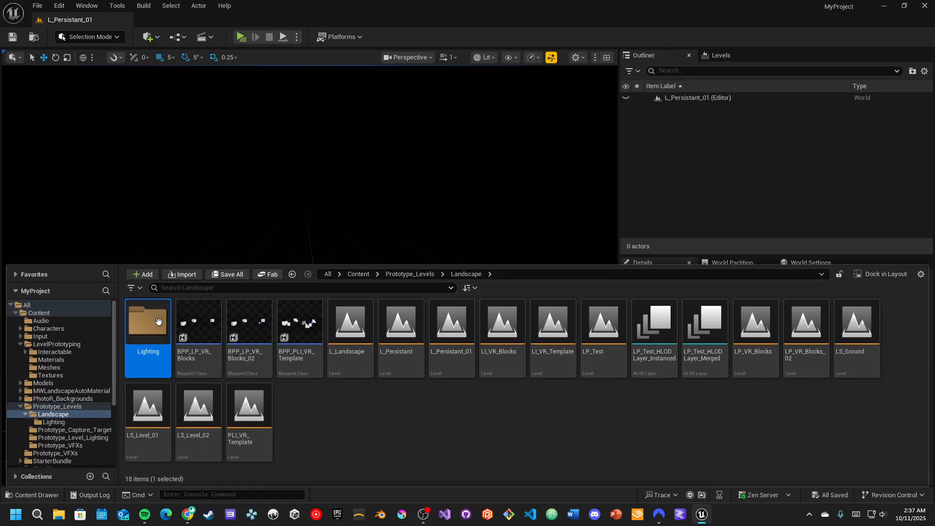
double_click(158, 321)
left_click_drag(198, 331, 122, 346)
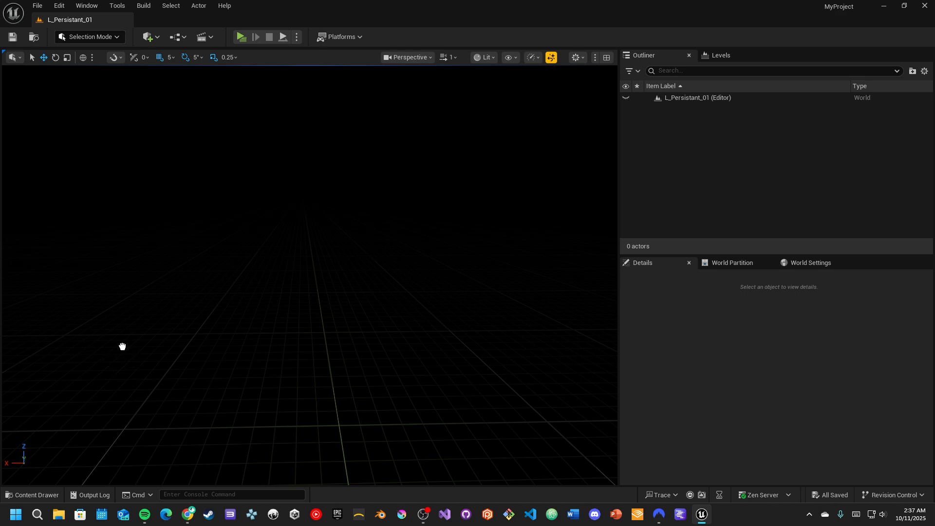
left_click(30, 492)
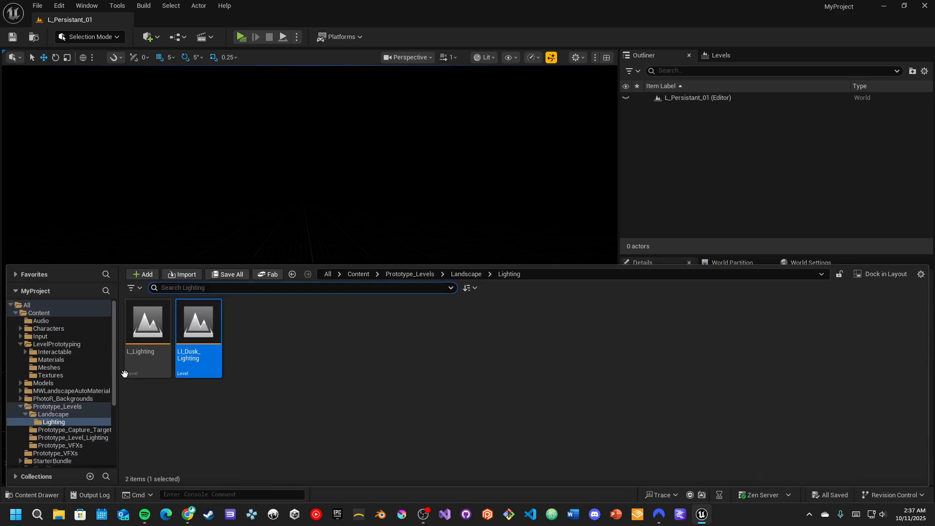
left_click_drag(139, 331, 675, 134)
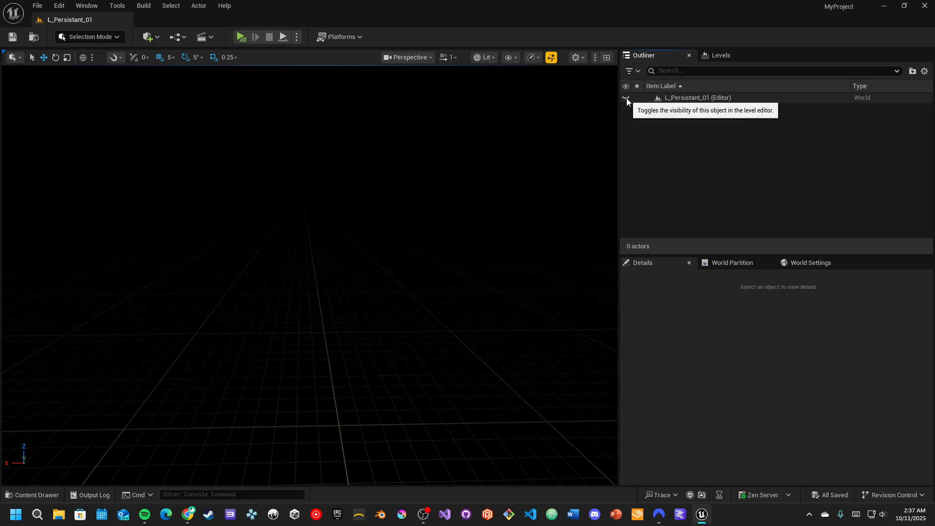
Add L_Lighting from the Lighting folder to the Levels list as a sublevel of the persistent level
left_click(703, 59)
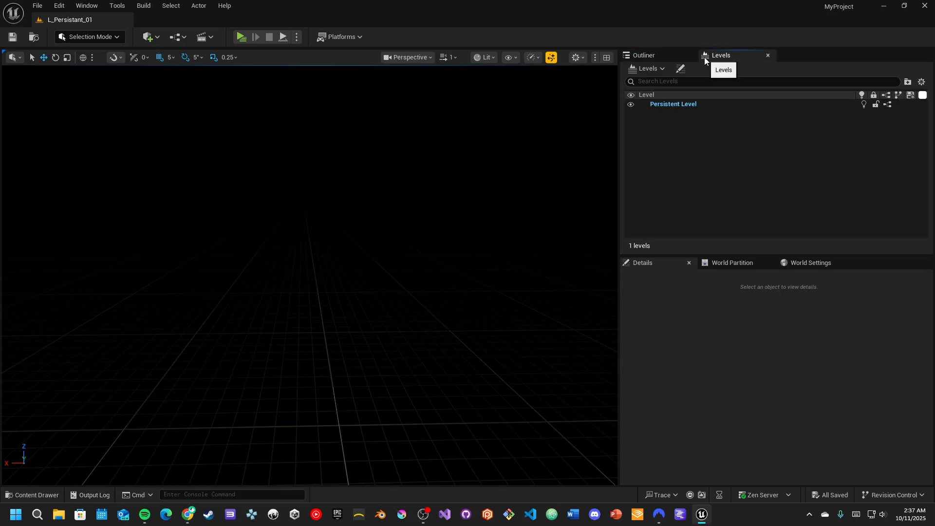
left_click(27, 490)
left_click_drag(146, 328, 703, 138)
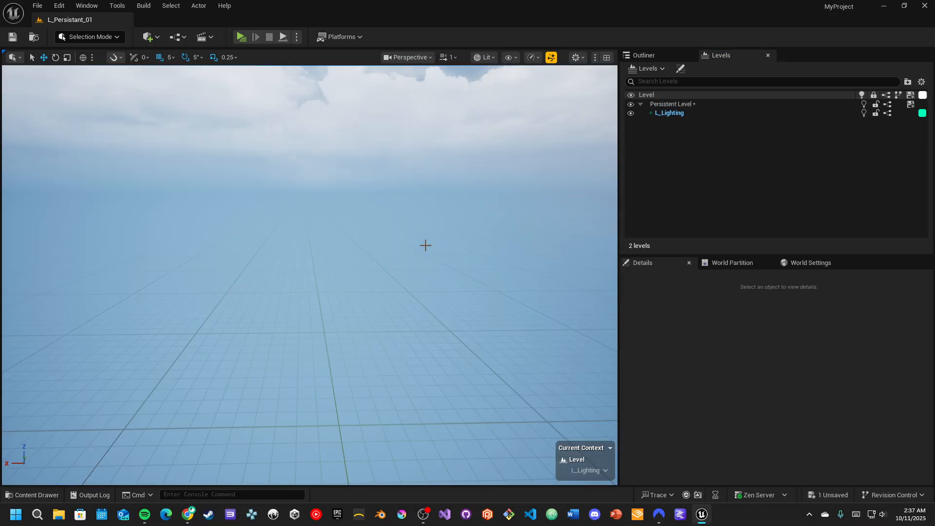
Examine how the L_Lighting sublevel and its sky and lighting actors are listed in the Outliner and in Levels
left_click(649, 57)
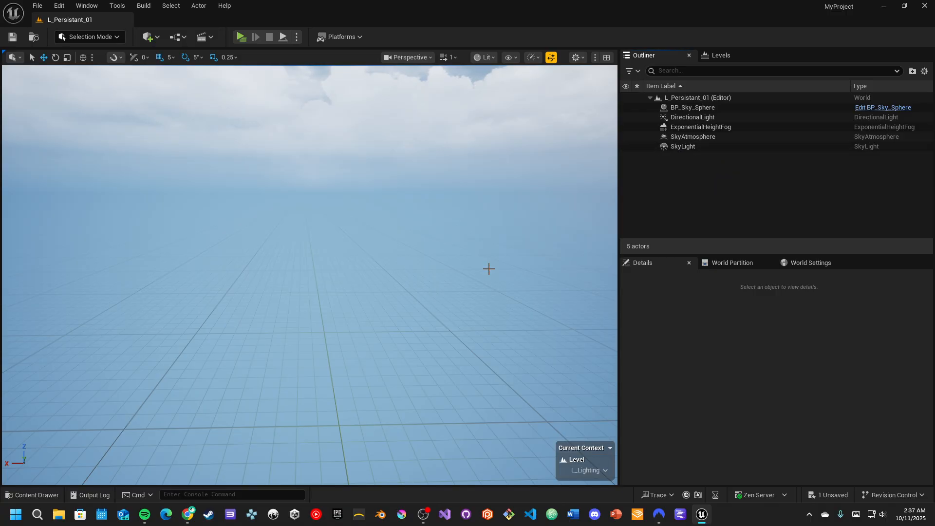
left_click(47, 493)
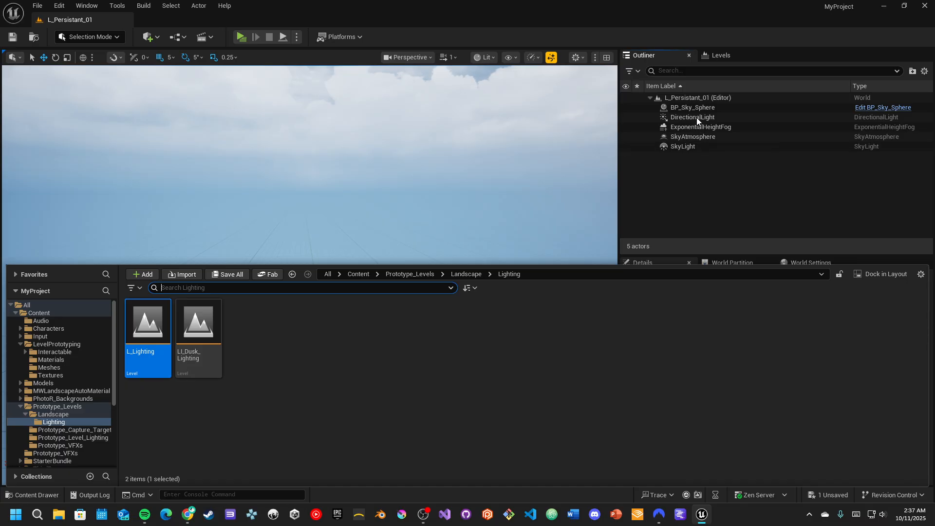
left_click(649, 97)
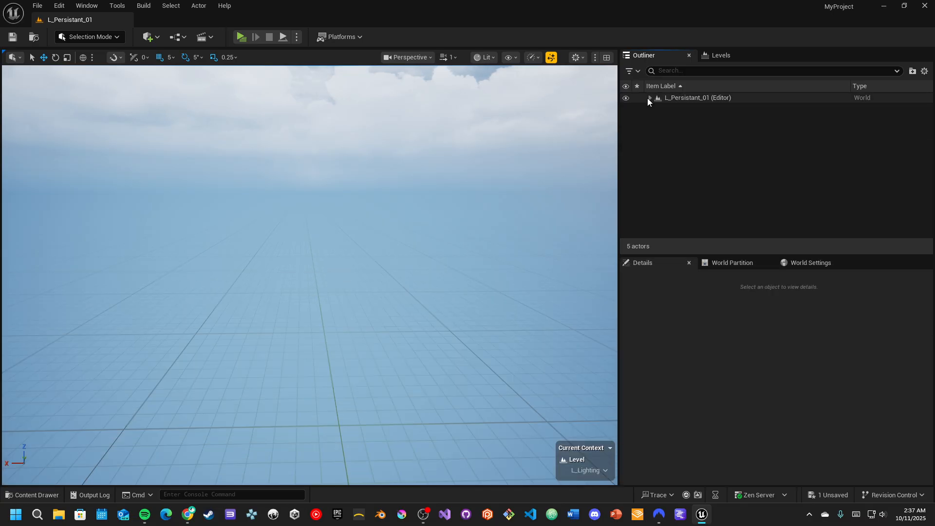
left_click(711, 55)
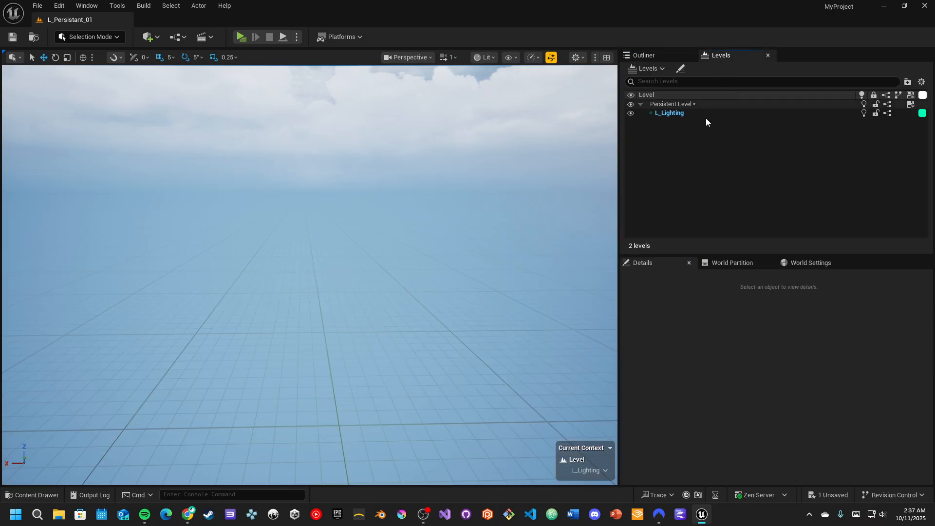
left_click(645, 56)
left_click(650, 98)
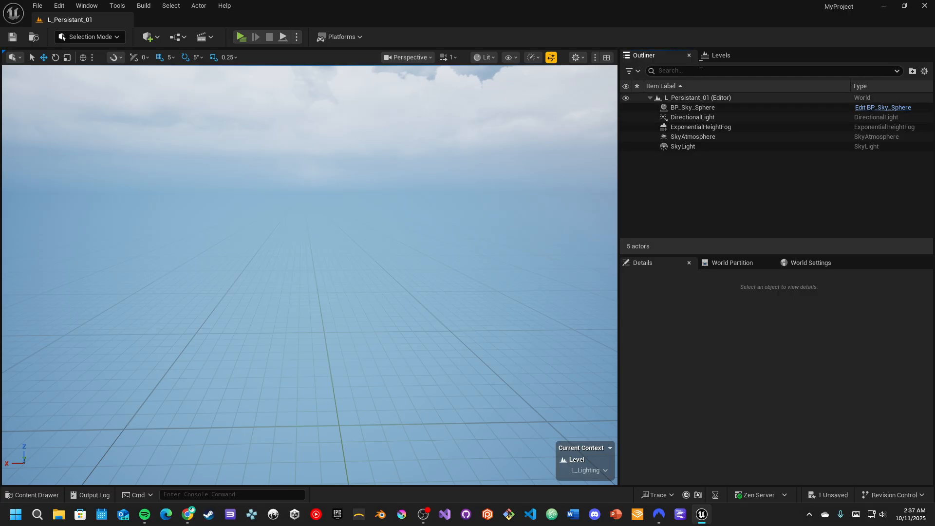
left_click(716, 55)
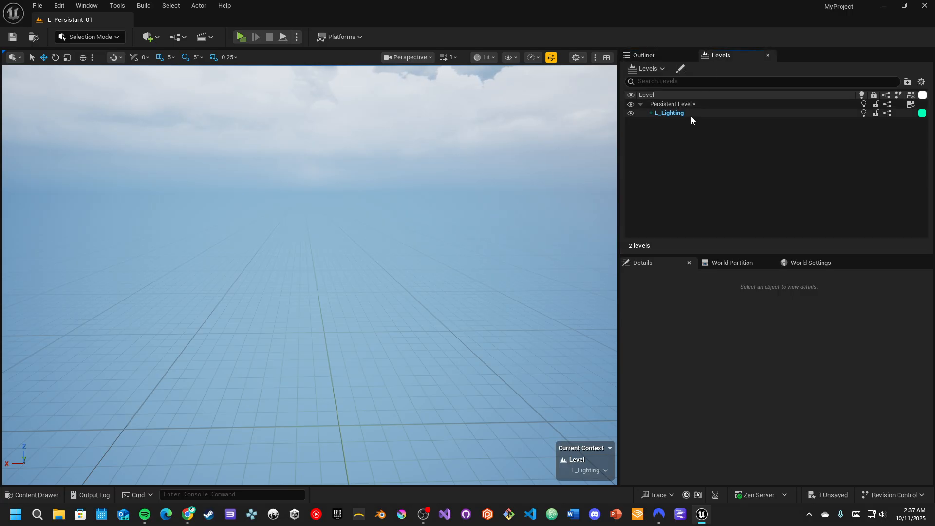
right_click_drag(355, 210, 354, 210)
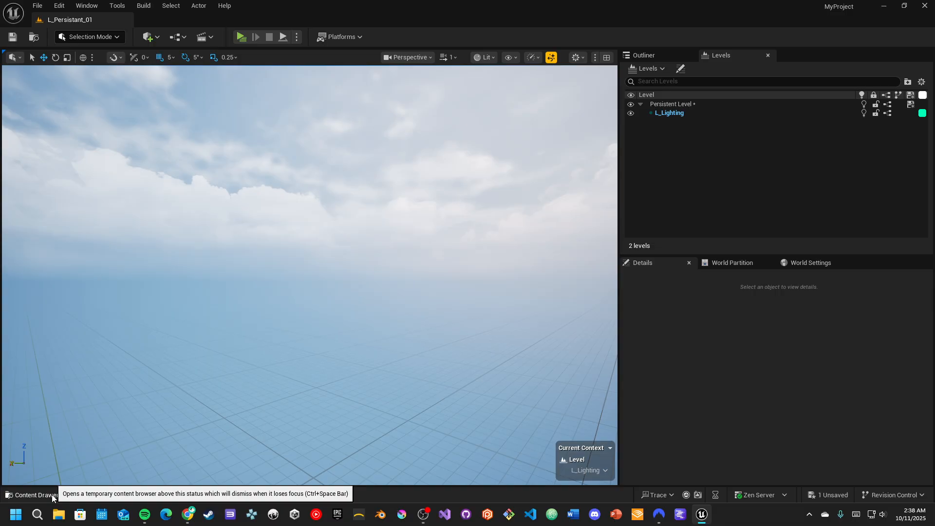
Open the LS_Ground level from the Landscape folder, saving the changes to L_Persistant_01
left_click(34, 494)
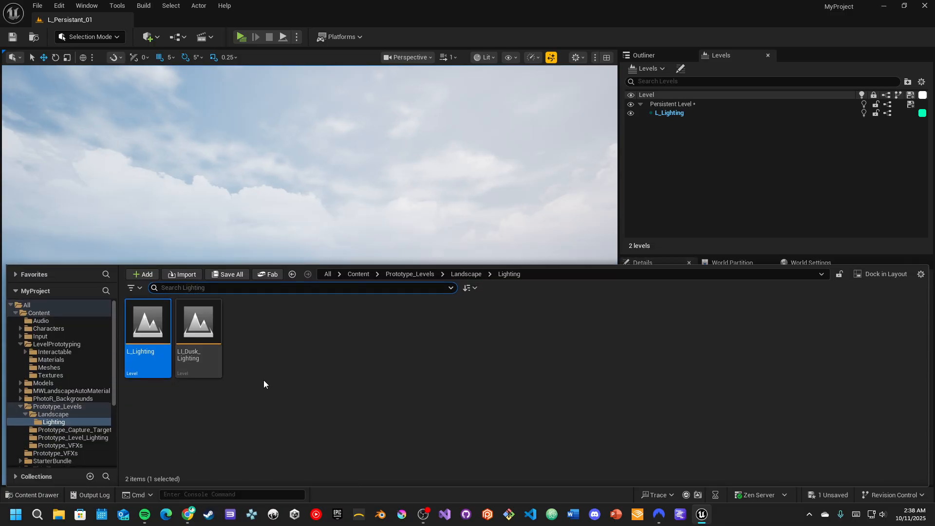
left_click(56, 416)
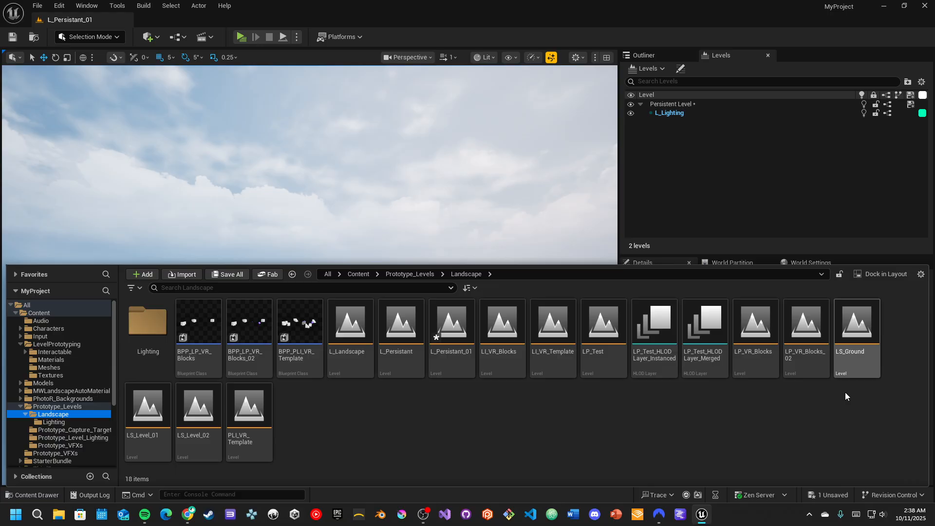
double_click(853, 353)
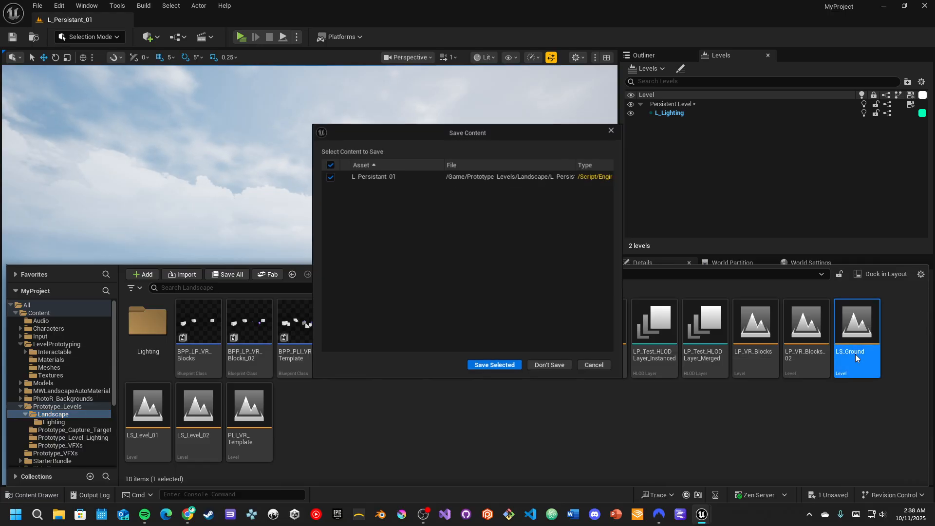
left_click(494, 366)
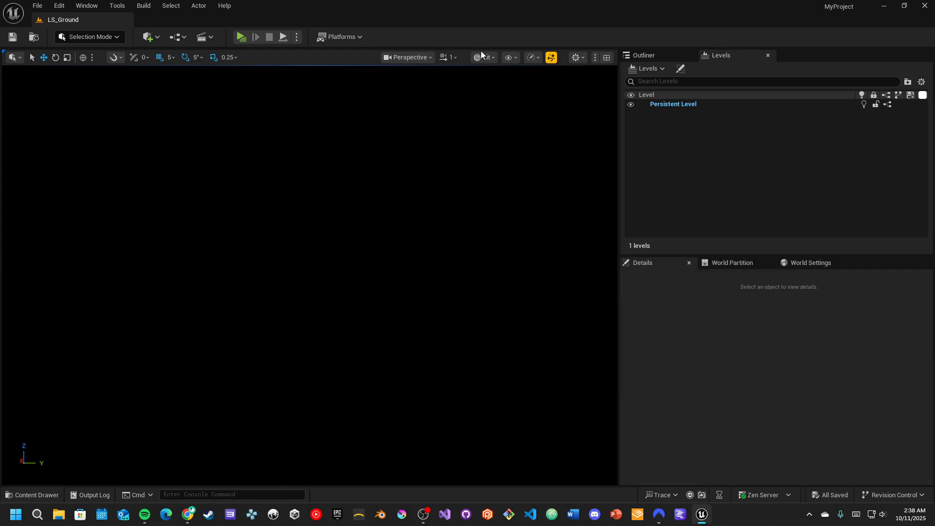
Switch the viewport to Unlit and select the Plane actor to inspect the ground in LS_Ground
left_click(481, 56)
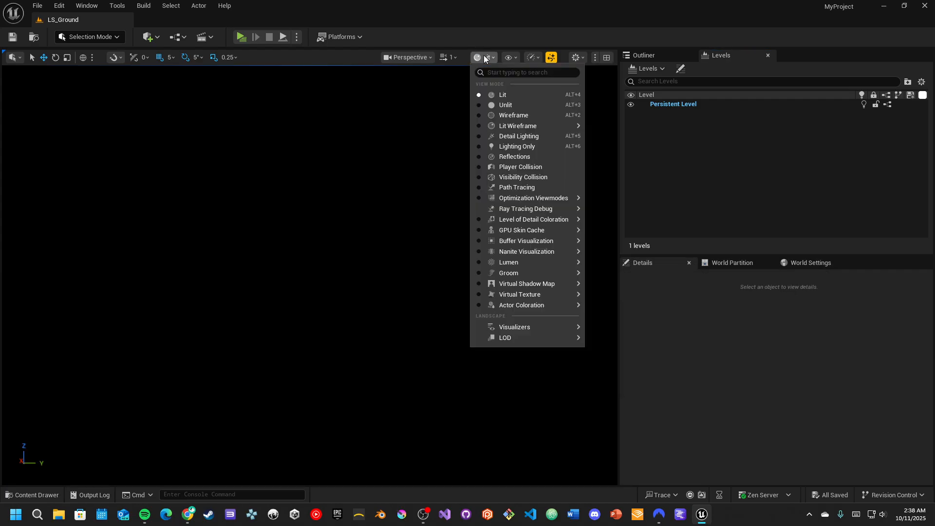
left_click(499, 106)
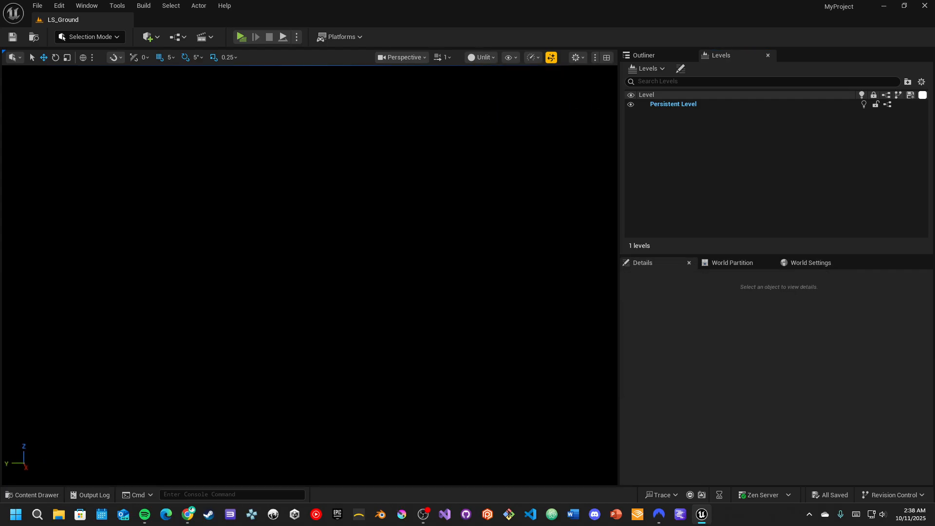
right_click_drag(310, 274, 475, 292)
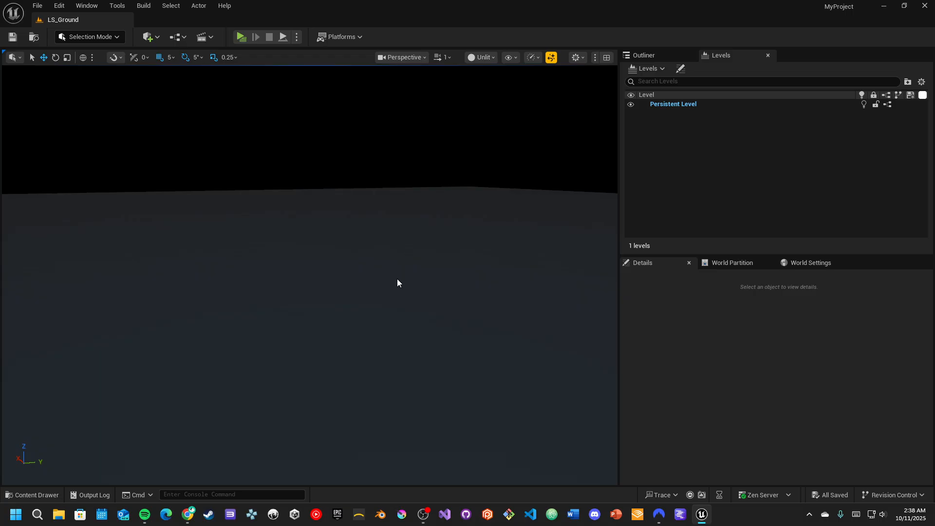
left_click(643, 55)
left_click(667, 107)
right_click_drag(371, 261, 423, 254)
key("s")
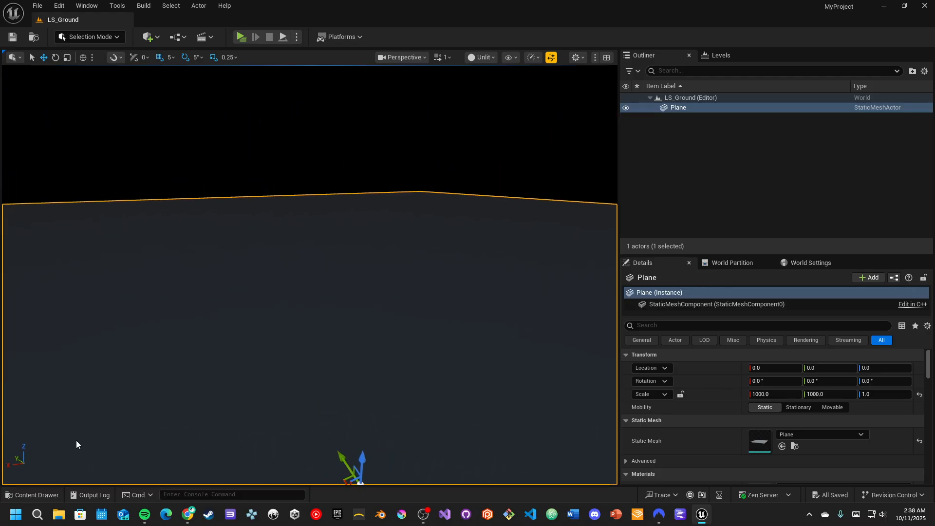
Reopen the L_Persistant_01 level, return the viewport to Lit and check its sublevels
left_click(40, 489)
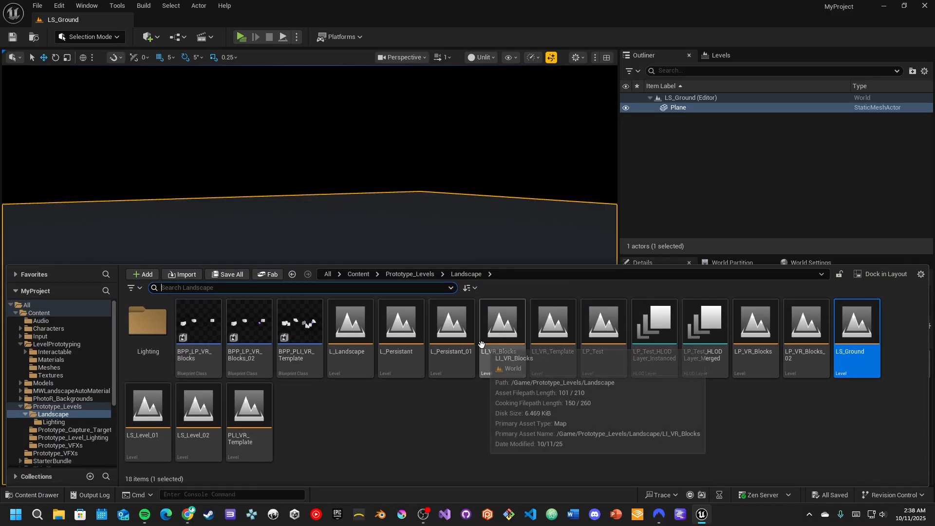
double_click(460, 345)
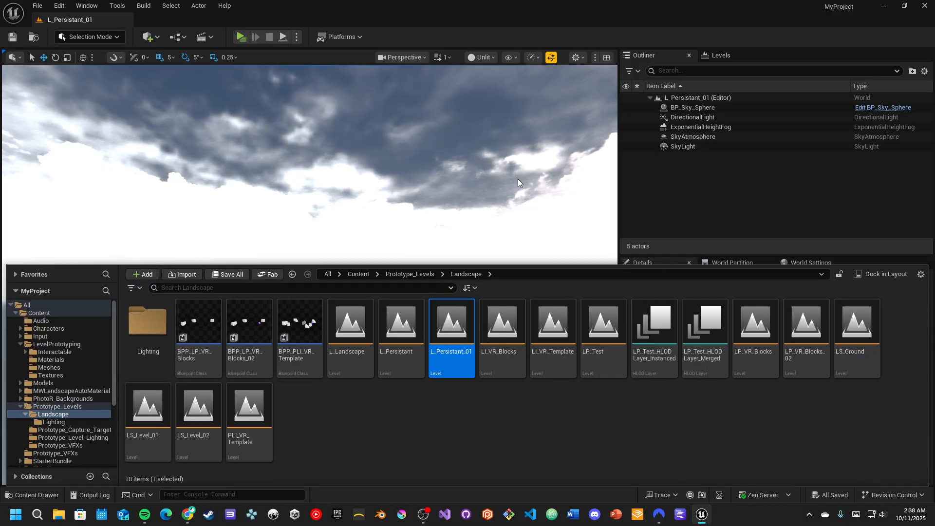
left_click(480, 57)
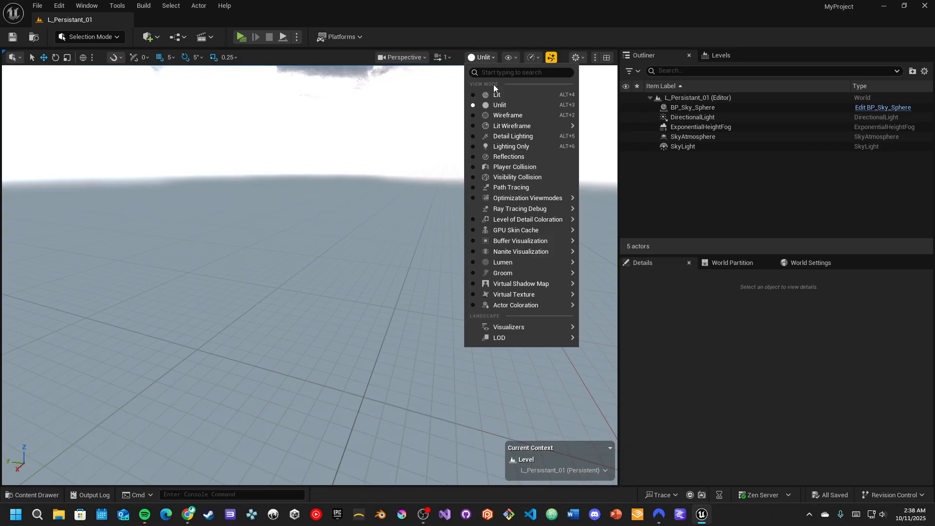
left_click(496, 95)
right_click_drag(366, 182, 379, 184)
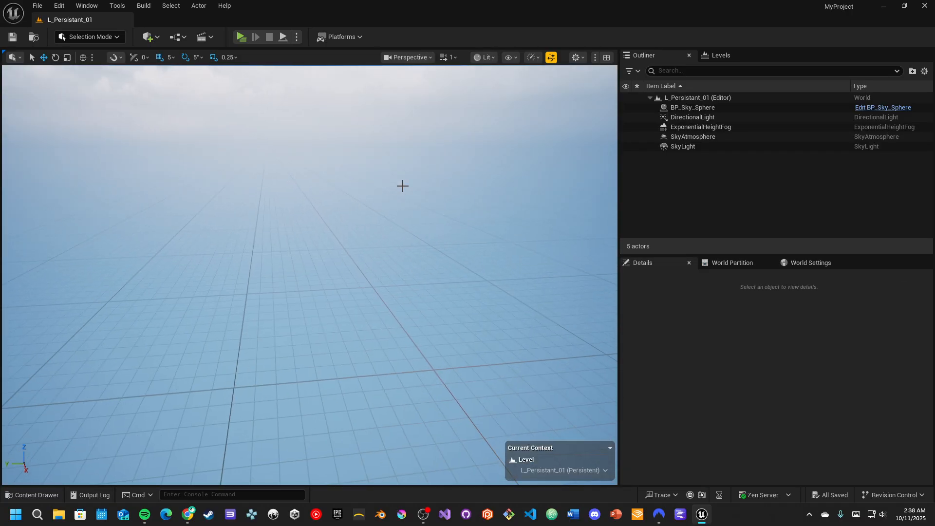
left_click(714, 55)
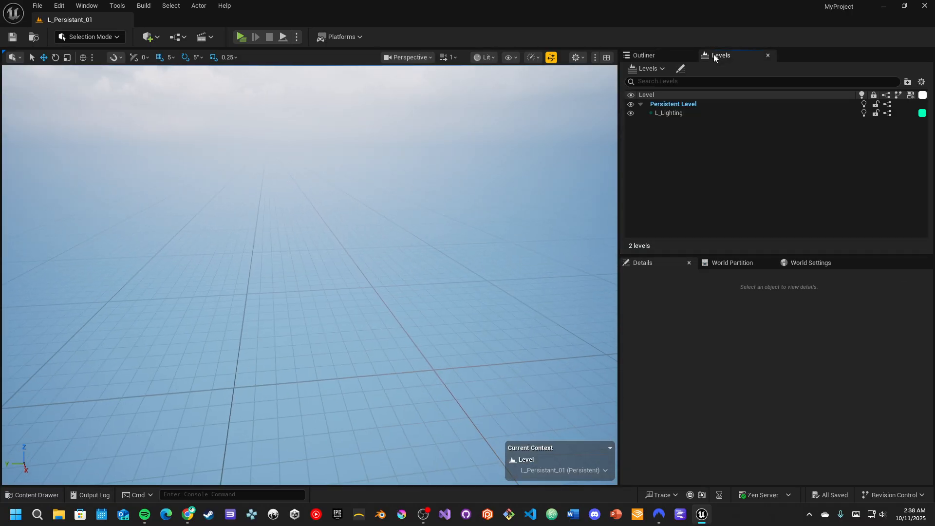
Move all five sky and lighting actors into a new Outliner folder named "Lighting"
left_click(660, 55)
left_click(676, 104)
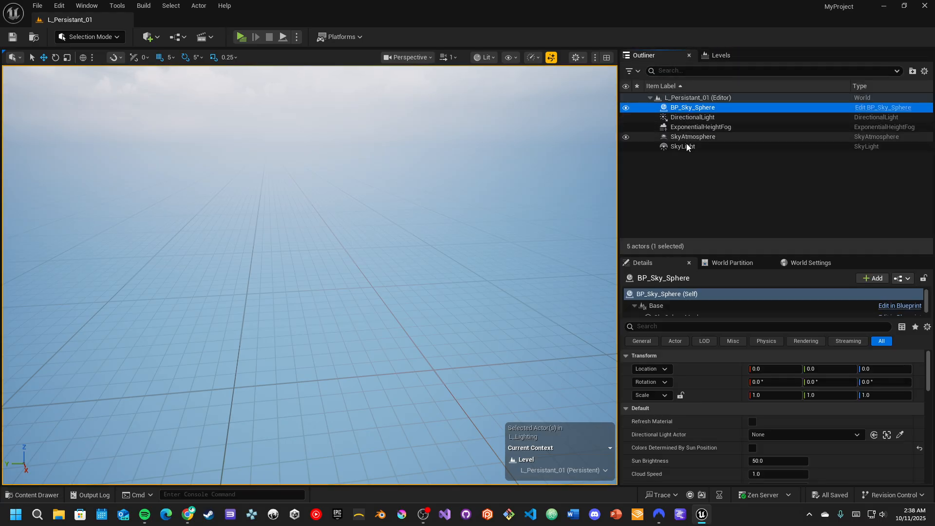
left_click(686, 148, "shift")
right_click(687, 148)
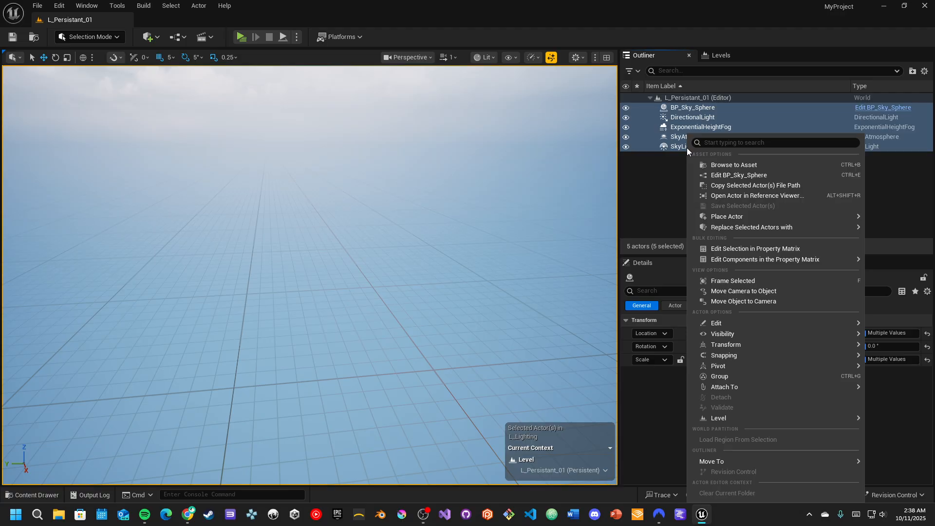
mouse_move(735, 327)
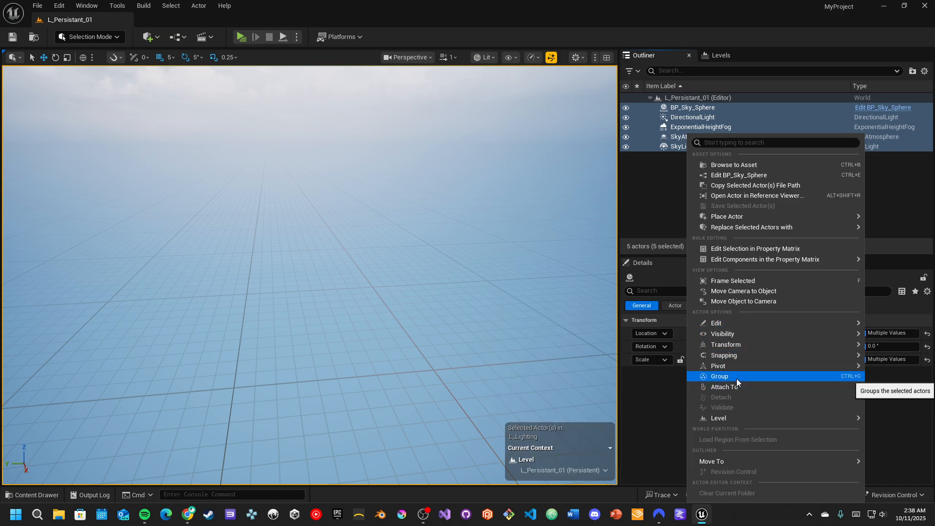
mouse_move(723, 460)
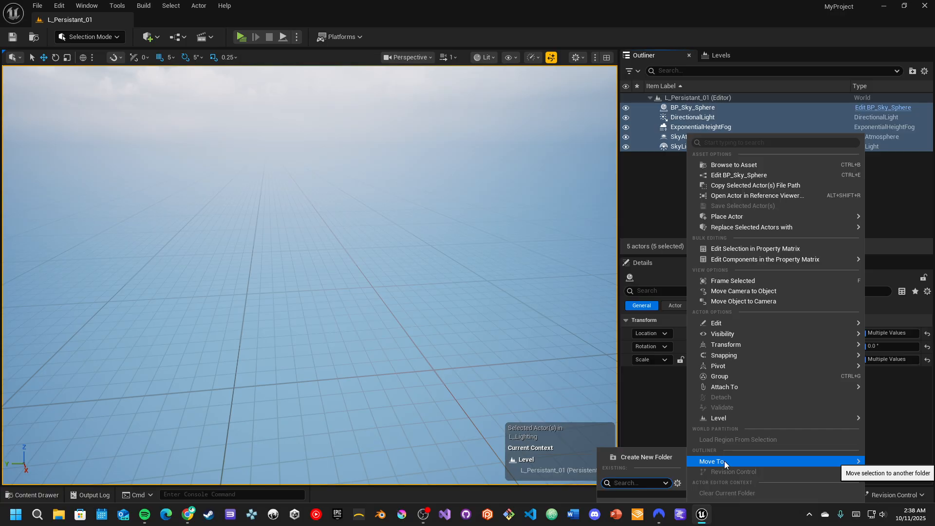
left_click(668, 457)
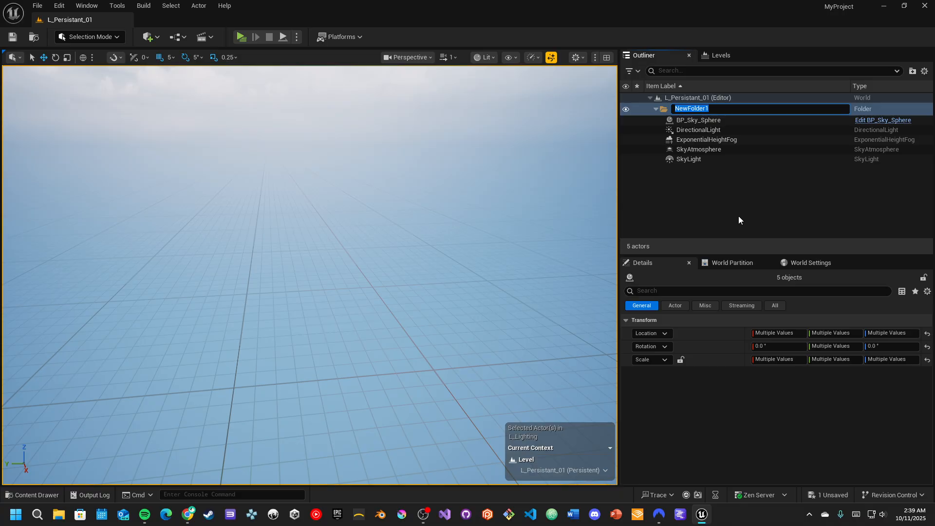
type("Lighting")
key("Return")
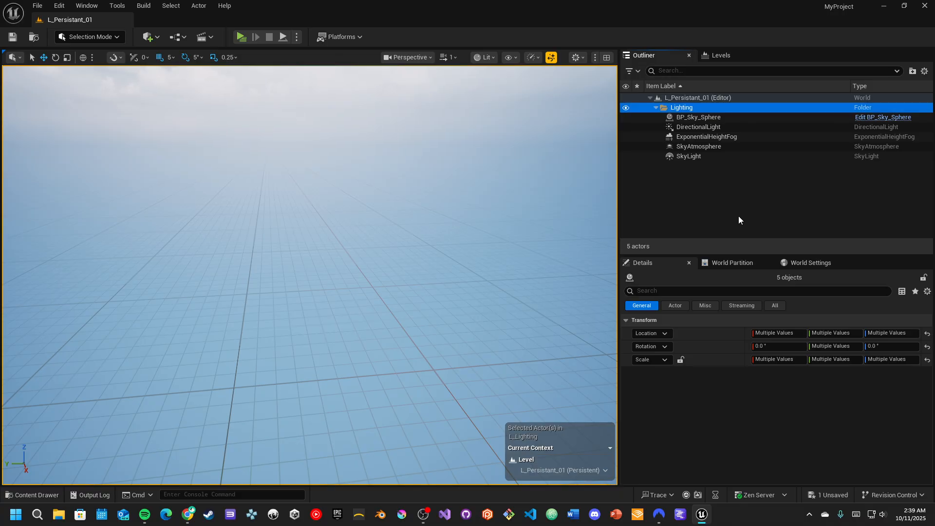
Rename the Outliner folder holding the sky and lighting actors to "Lighting Level"
left_click(655, 107)
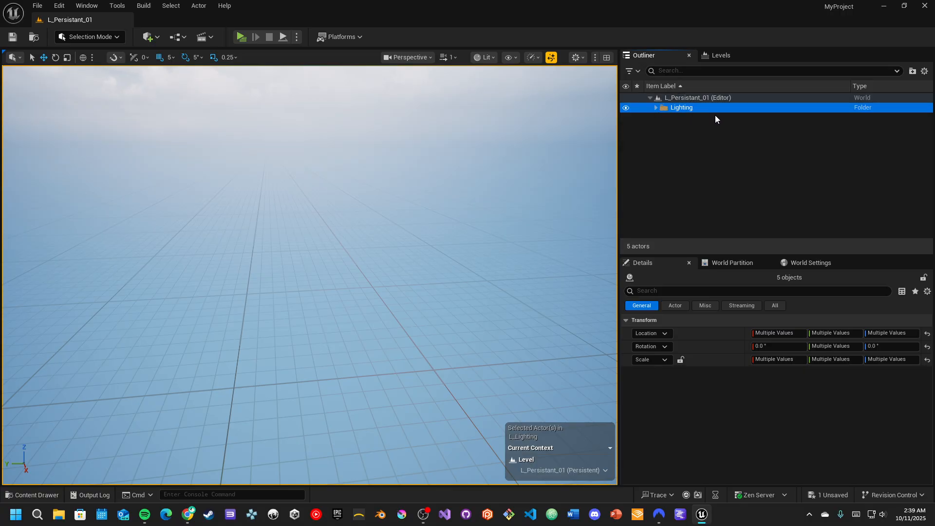
left_click(656, 108)
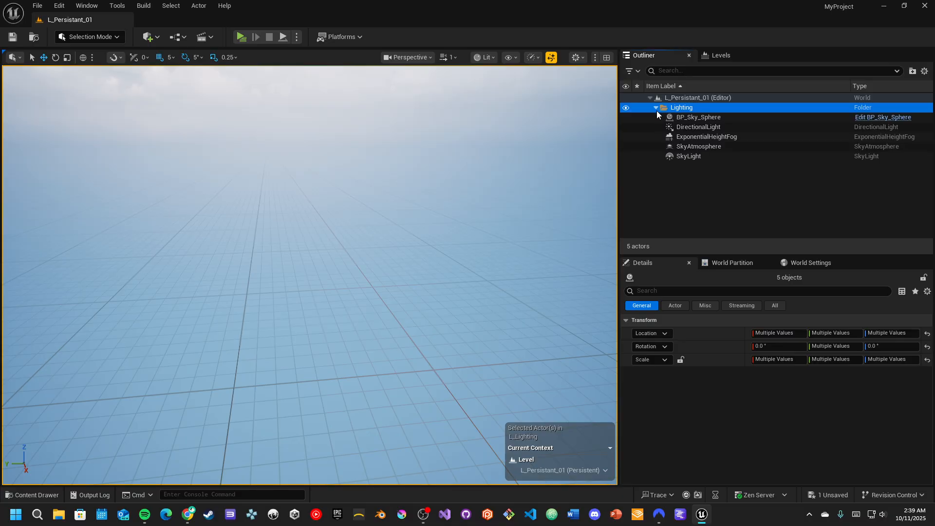
right_click(688, 107)
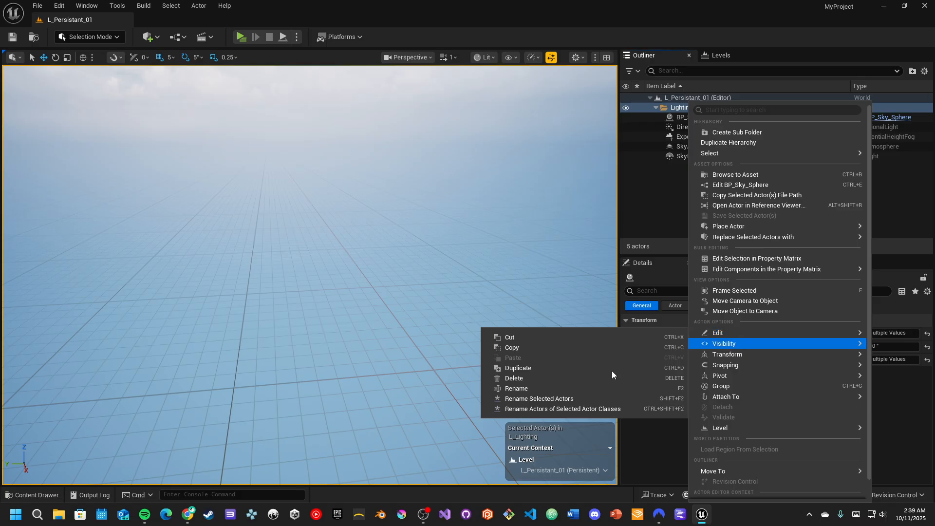
left_click(563, 388)
key("Right")
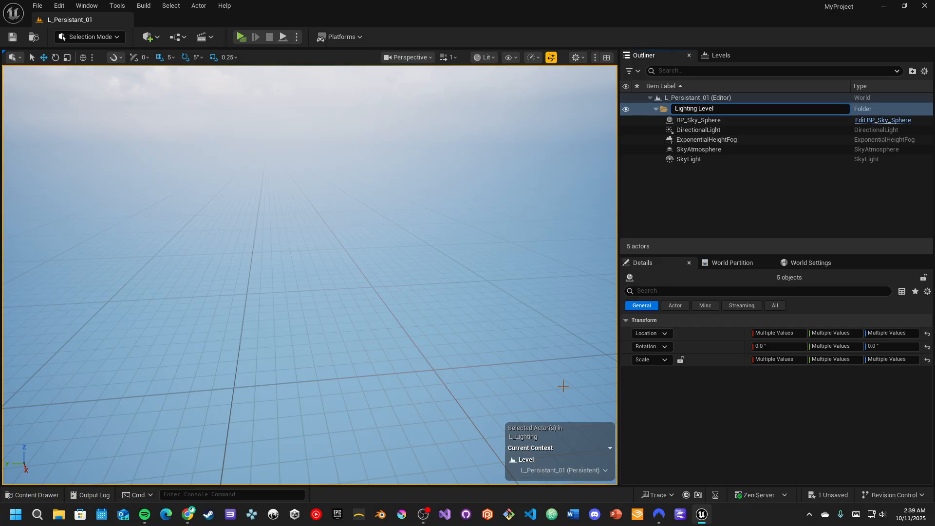
key("Return")
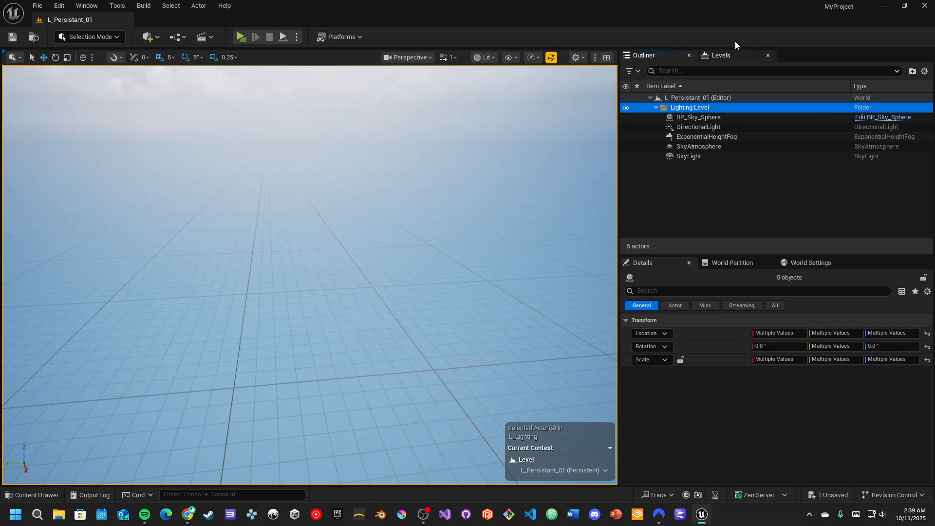
Add the LS_Ground level from the Landscape folder as a sublevel of the persistent level and inspect its water surface
left_click(720, 56)
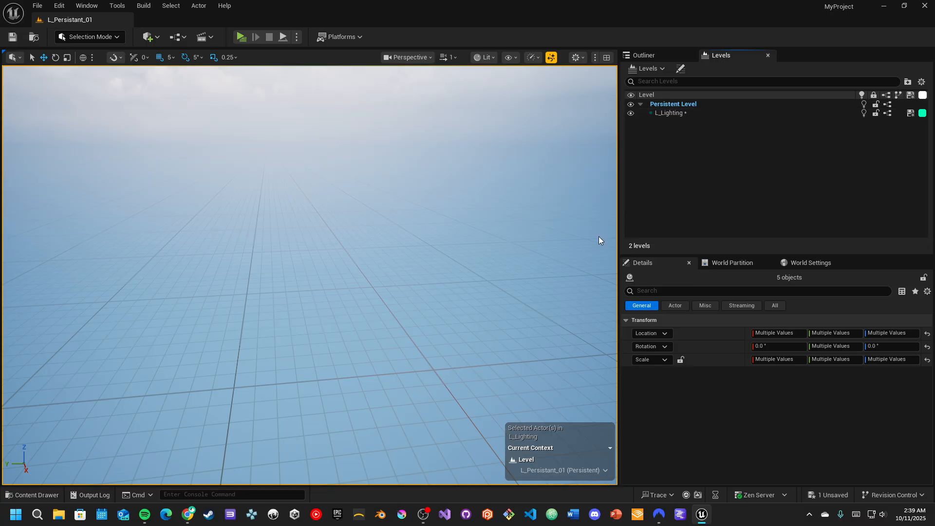
left_click(30, 495)
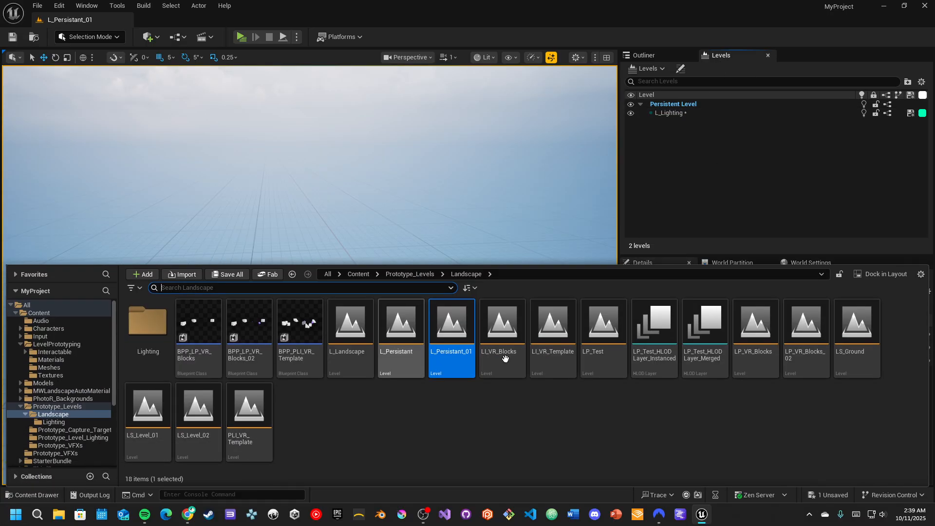
left_click_drag(863, 346, 675, 162)
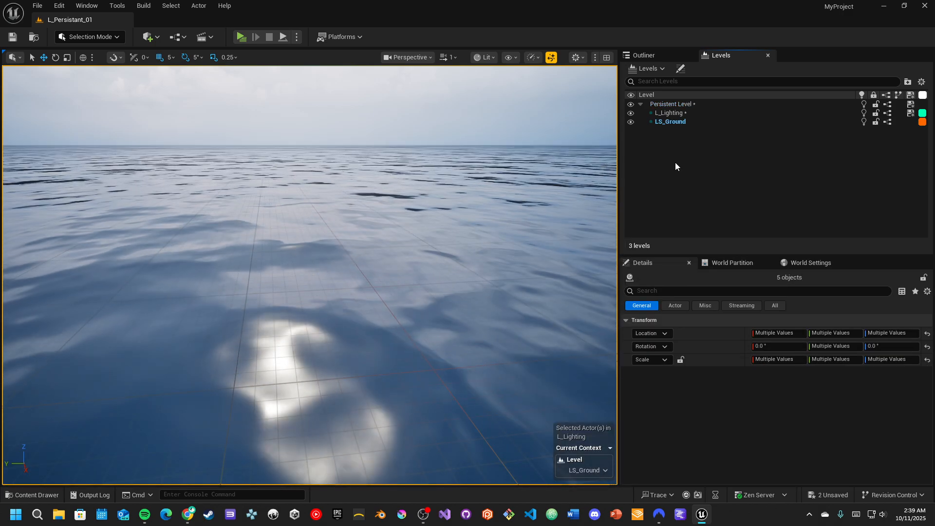
right_click_drag(390, 243, 589, 233)
key("s")
right_click_drag(342, 266, 343, 224)
key("g")
right_click_drag(310, 275, 383, 225)
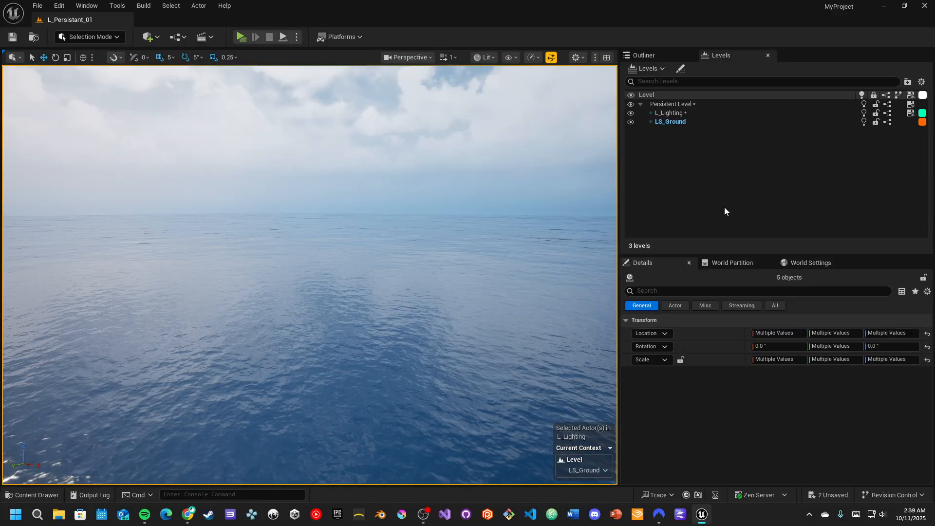
Move the Plane actor into a new Outliner folder named "Ground Level"
left_click(644, 55)
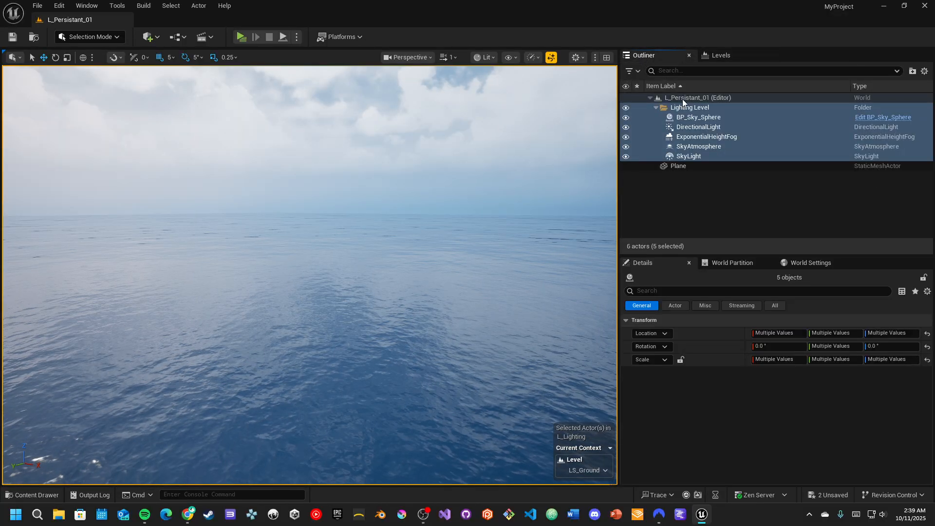
left_click(655, 107)
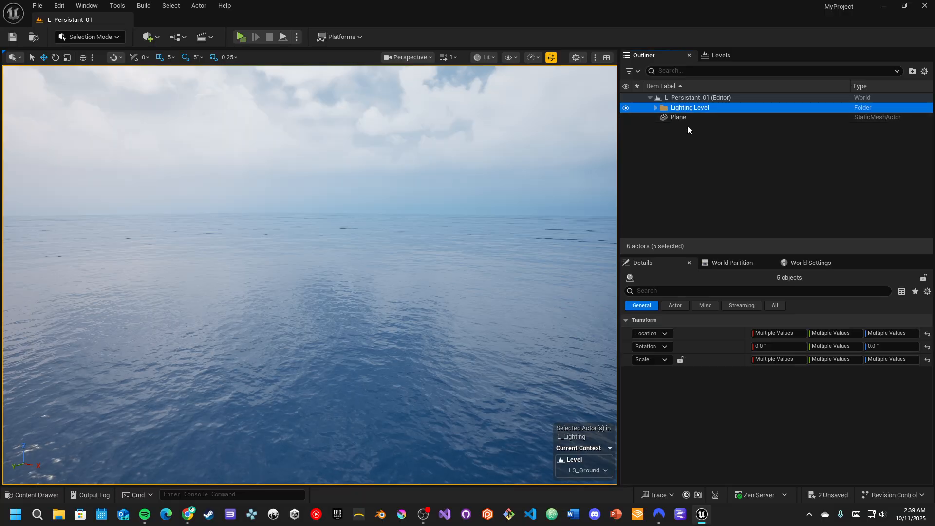
left_click(656, 108)
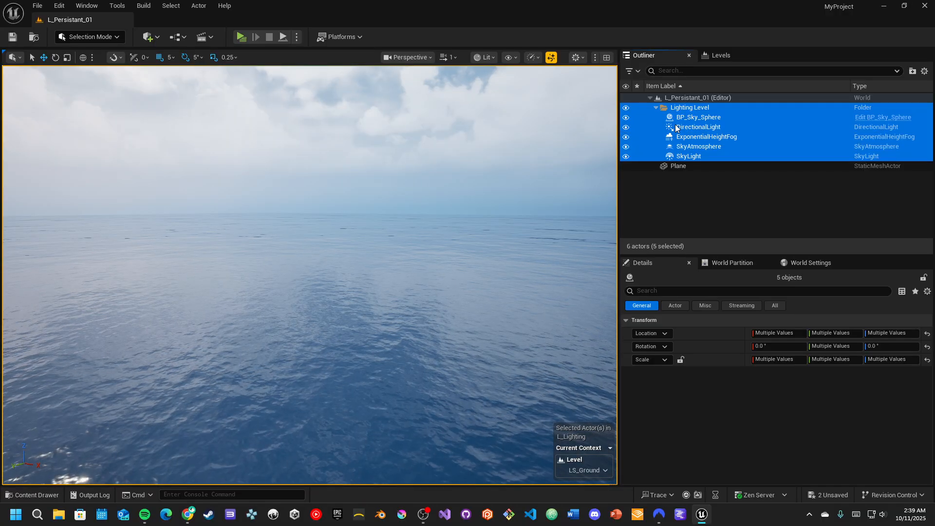
left_click(675, 166)
right_click(675, 166)
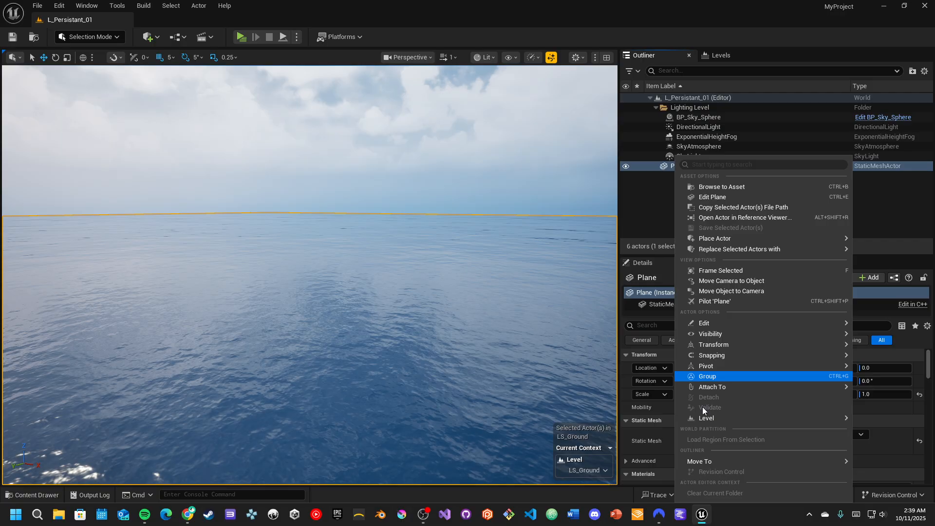
mouse_move(710, 463)
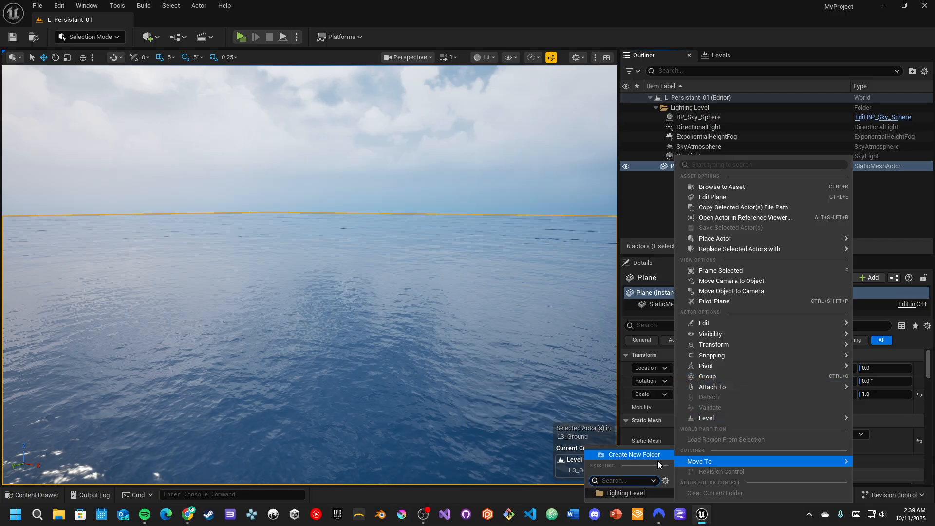
left_click(642, 454)
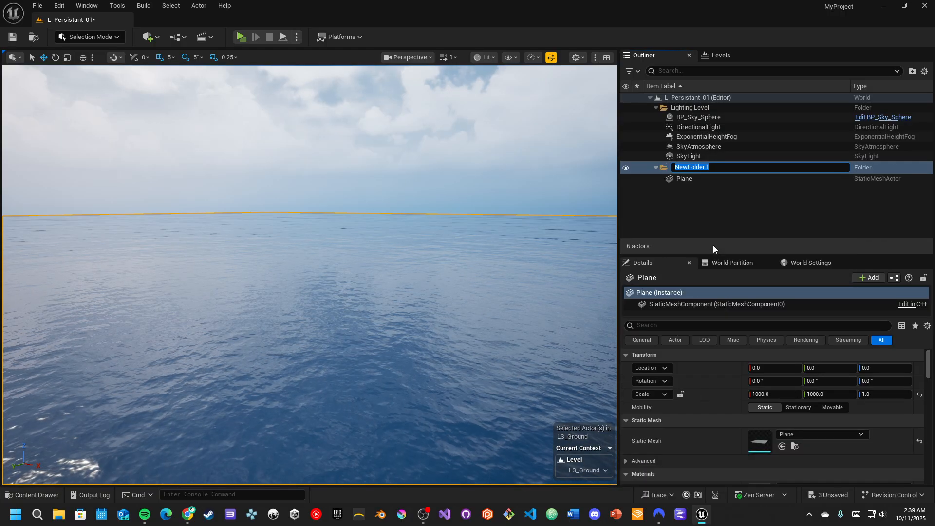
type("Ground")
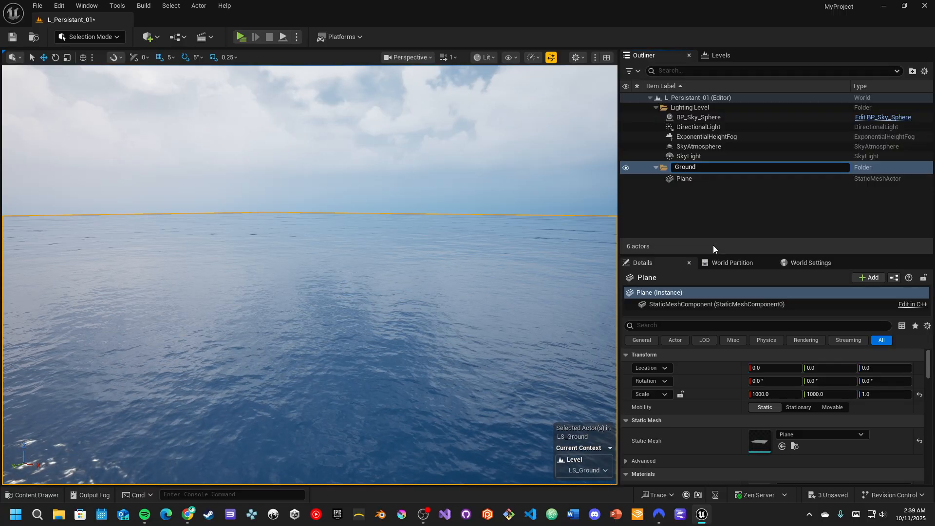
type(" Level")
key("Return")
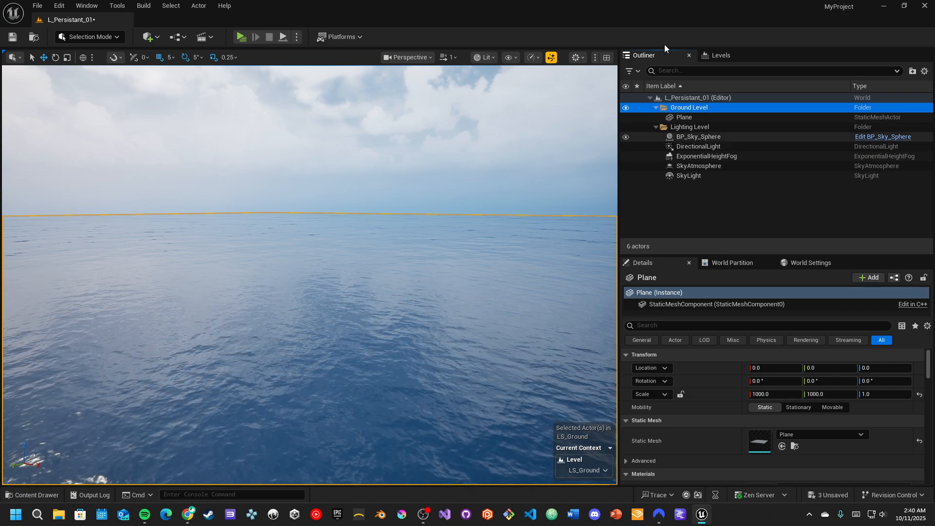
Lock the L_Lighting sublevel, try selecting its DirectionalLight in the Outliner, and collapse the Lighting Level folder
left_click(720, 55)
left_click(700, 113)
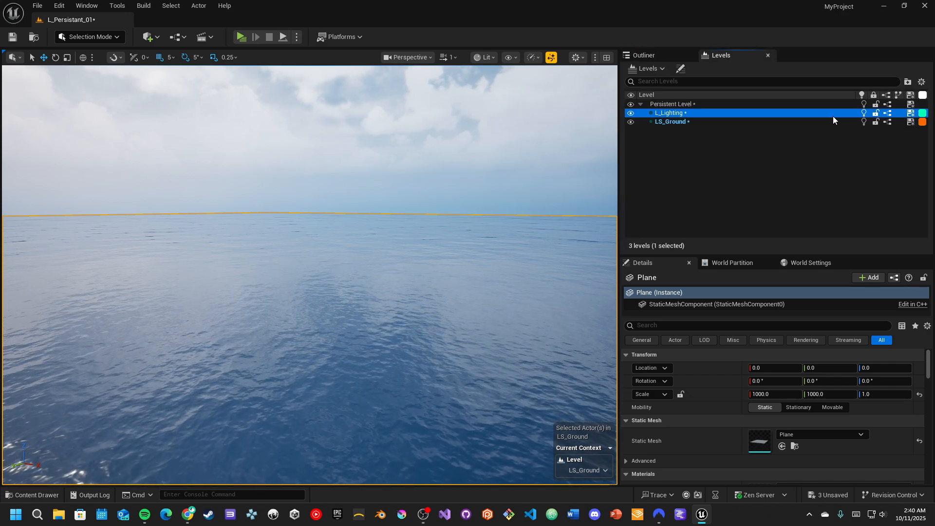
left_click(875, 113)
left_click(660, 57)
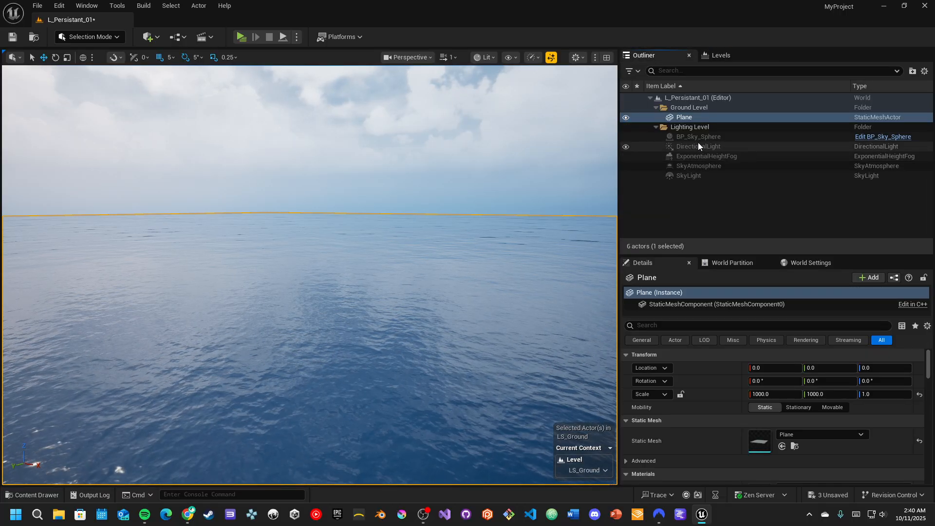
left_click(686, 148)
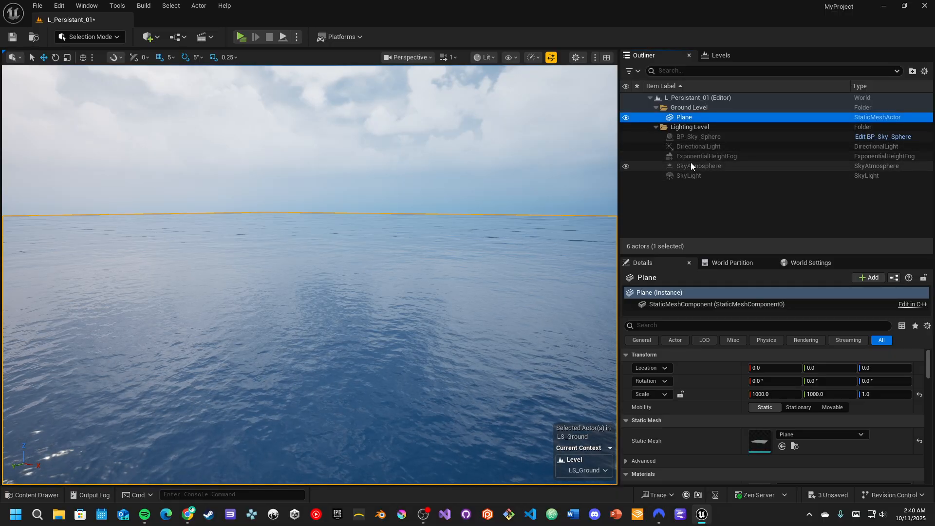
right_click_drag(389, 281, 224, 297)
left_click(655, 107)
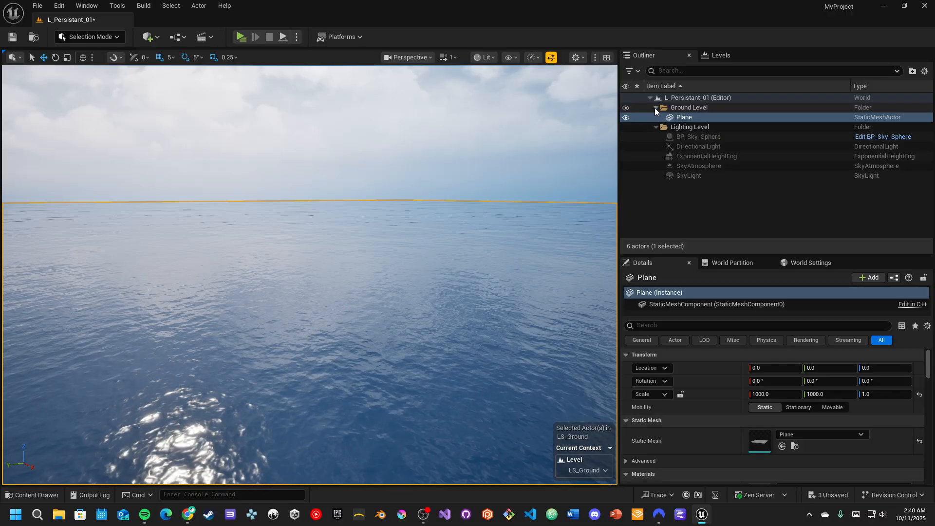
left_click(655, 117)
Add the LS_Level_01 level from the Landscape folder as another sublevel and check its actors in the Outliner
left_click(715, 55)
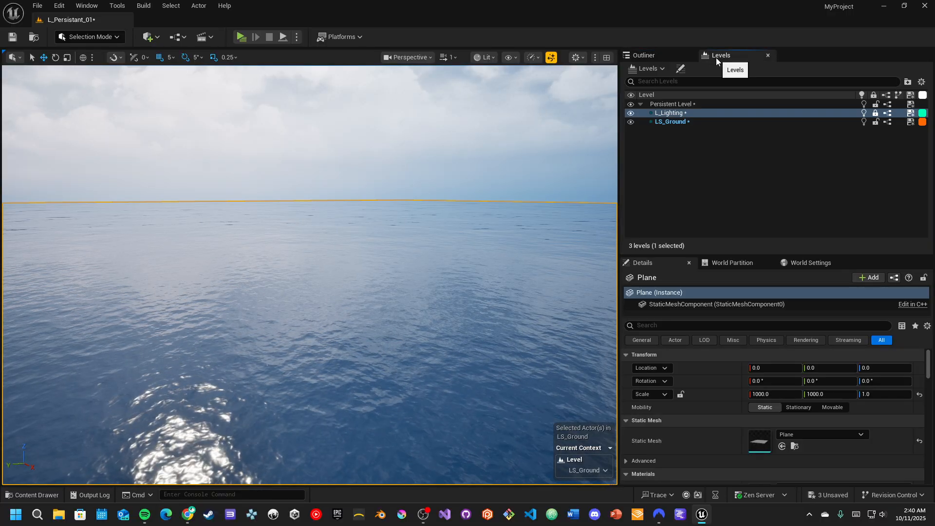
left_click(30, 495)
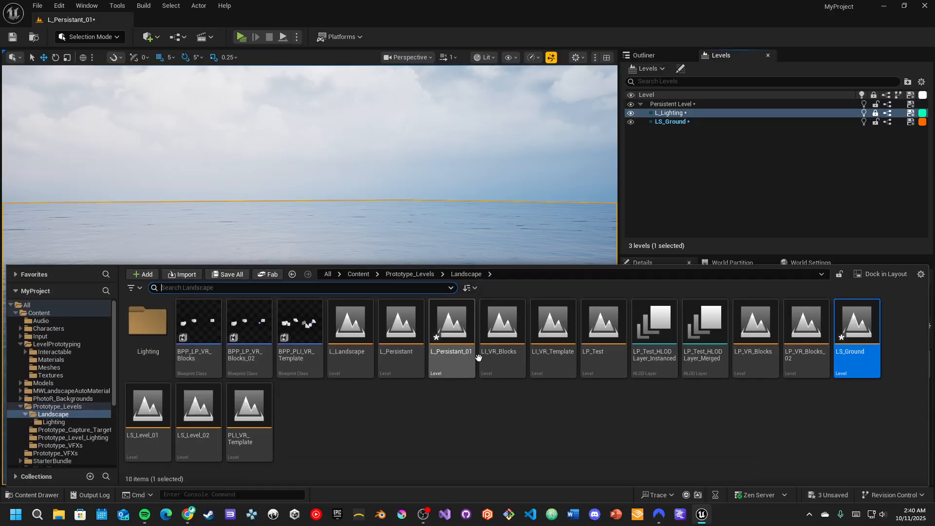
left_click_drag(144, 433, 691, 168)
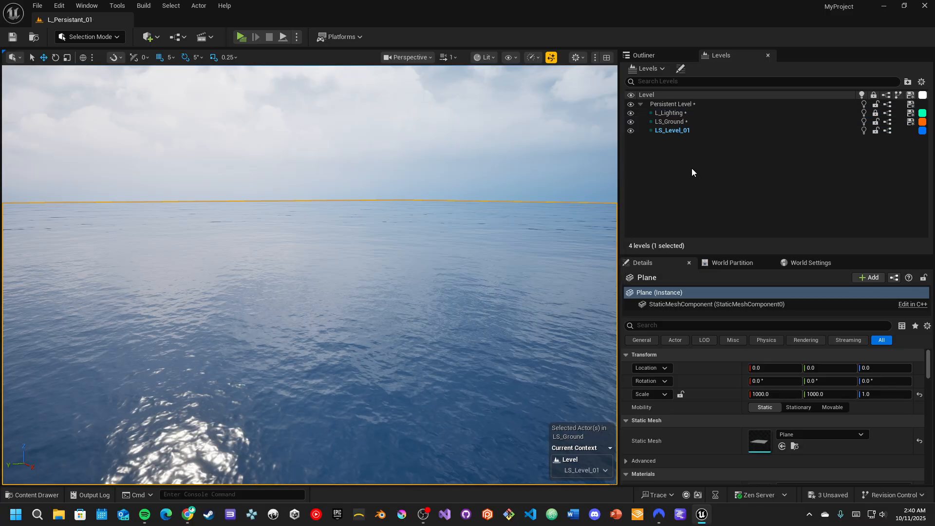
right_click_drag(522, 214, 457, 155)
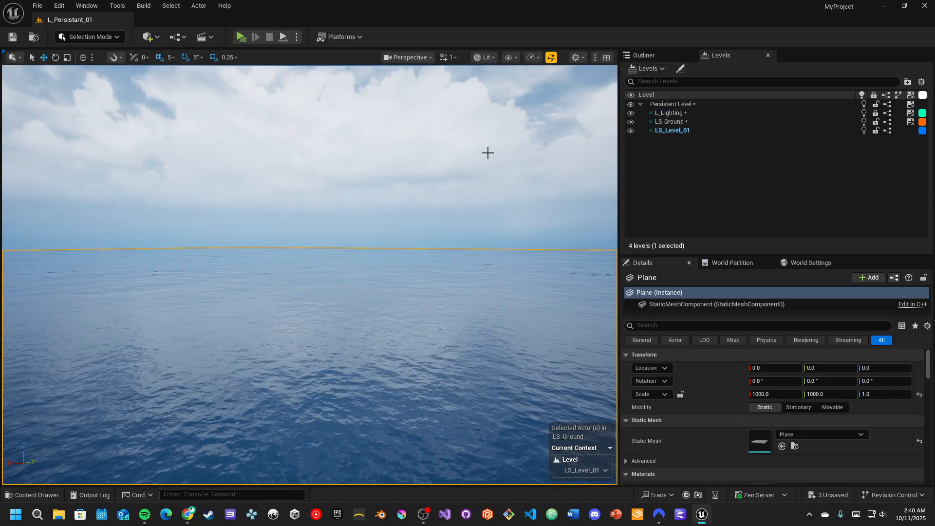
left_click(644, 55)
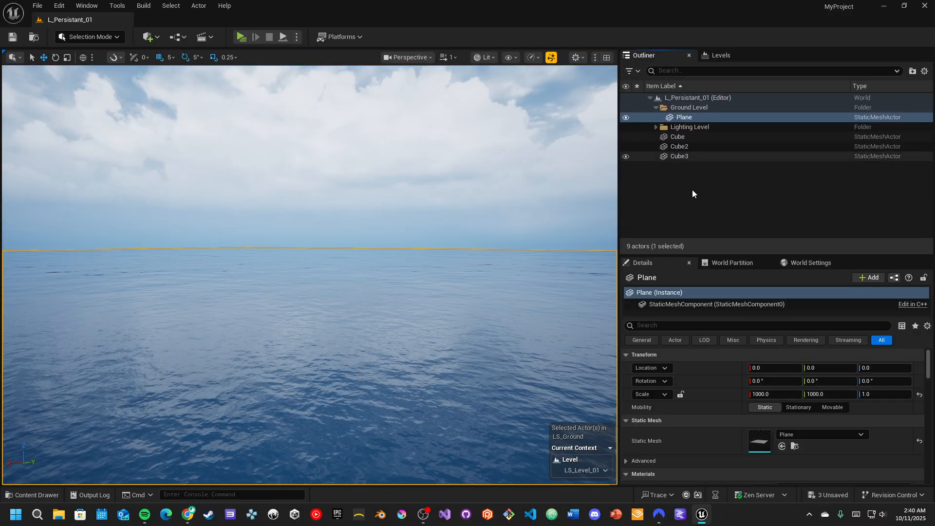
Lock the LS_Ground sublevel as well as L_Lighting, and select the LS_Level_01 sublevel
left_click(717, 56)
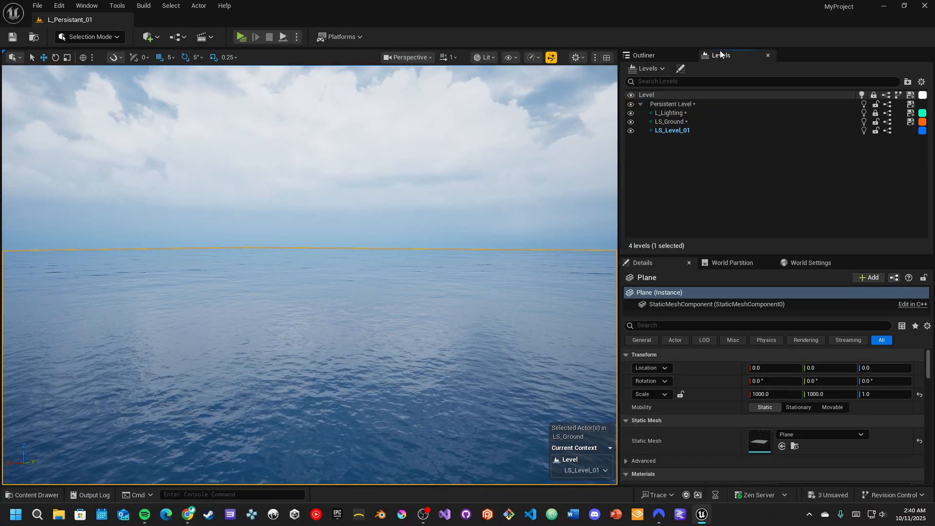
left_click(876, 113)
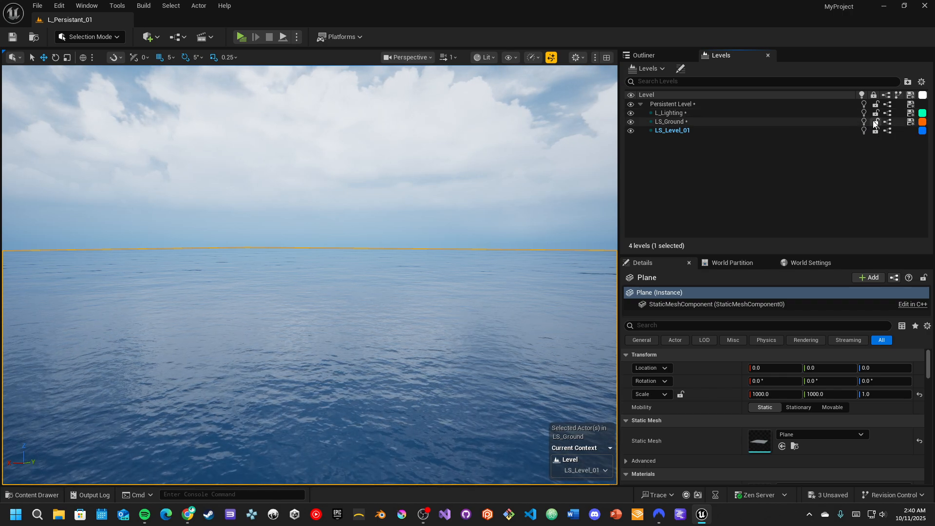
left_click(876, 121)
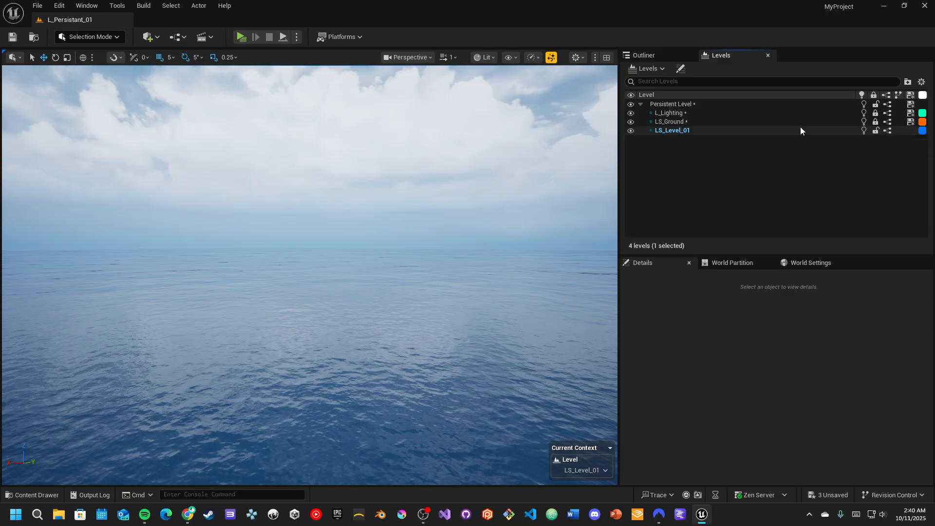
left_click(781, 130)
right_click_drag(428, 215, 428, 271)
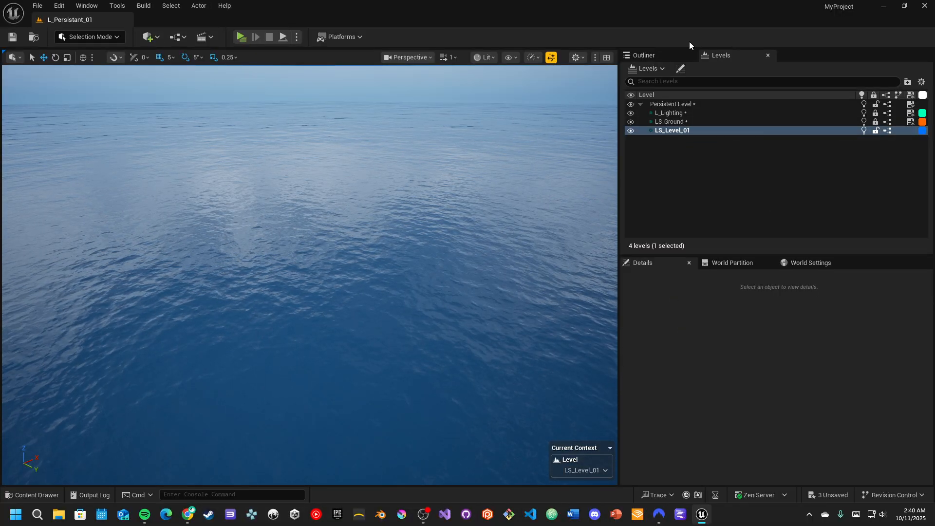
Add a Cone shape actor to the LS_Level_01 sublevel
left_click(666, 54)
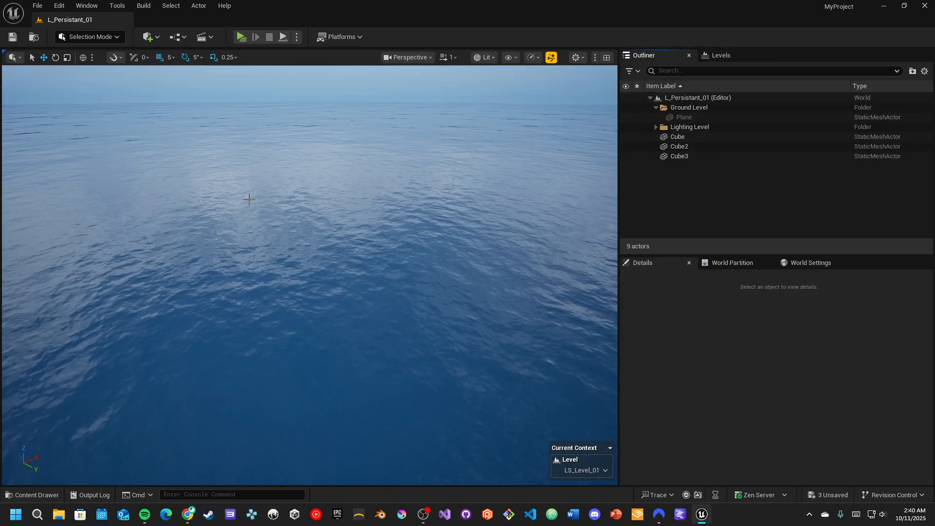
left_click(151, 37)
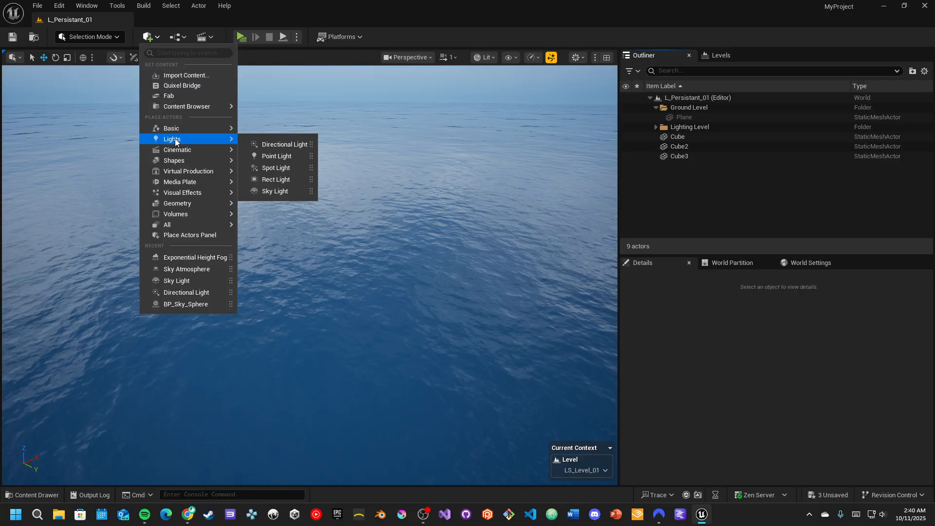
mouse_move(175, 161)
left_click(269, 201)
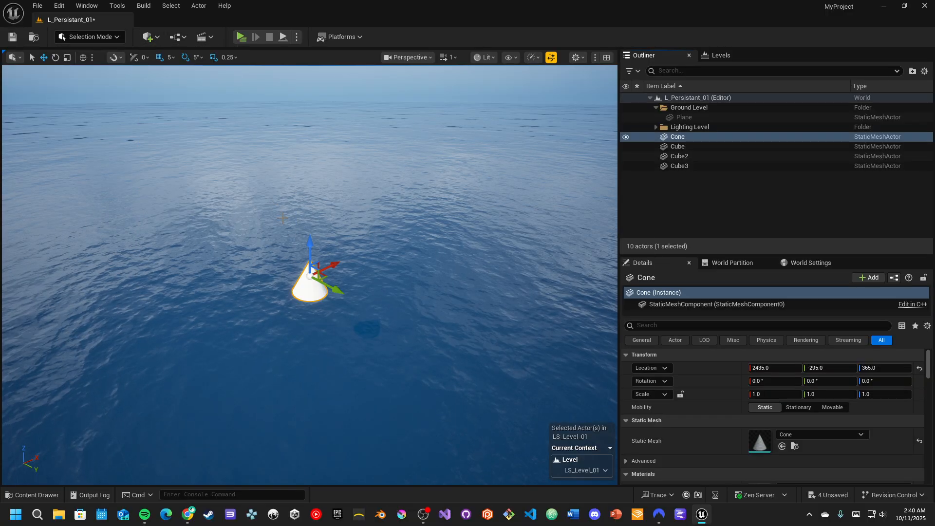
Reset the cone's location to the origin and move it to X 325, Y 0, Z 50
left_click(919, 368)
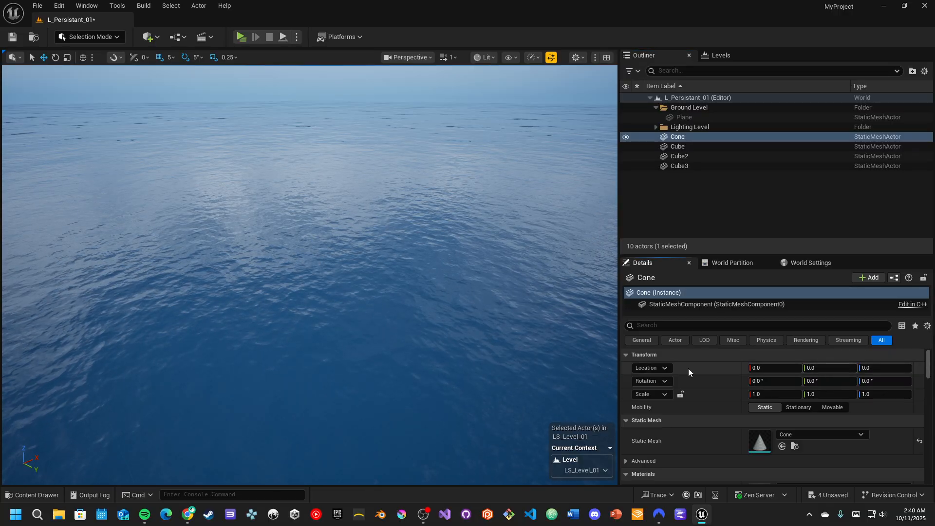
key("f")
right_click_drag(359, 282, 293, 271)
left_click_drag(268, 258, 358, 169)
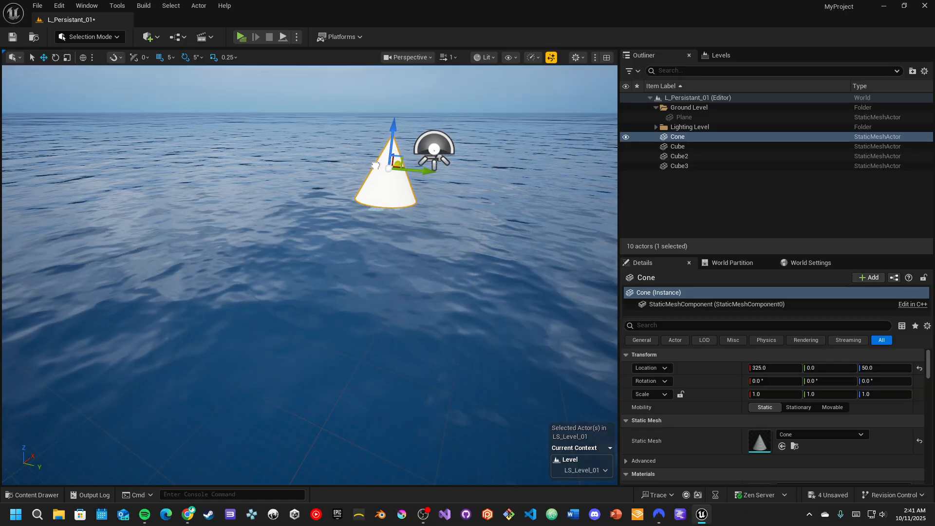
Delete the cone from the LS_Level_01 sublevel, leaving the three cubes in place
left_click(673, 147)
key("f")
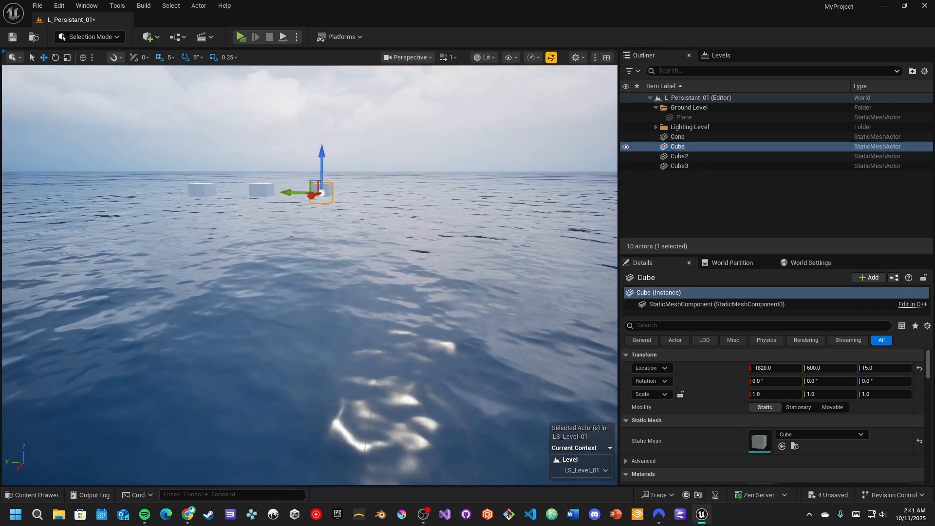
right_click_drag(434, 465, 434, 473)
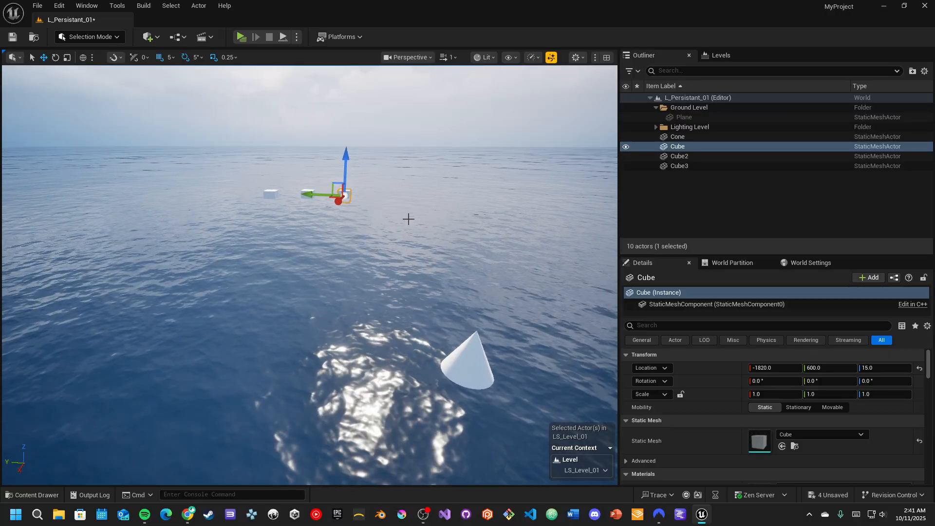
left_click(463, 342)
key("Delete")
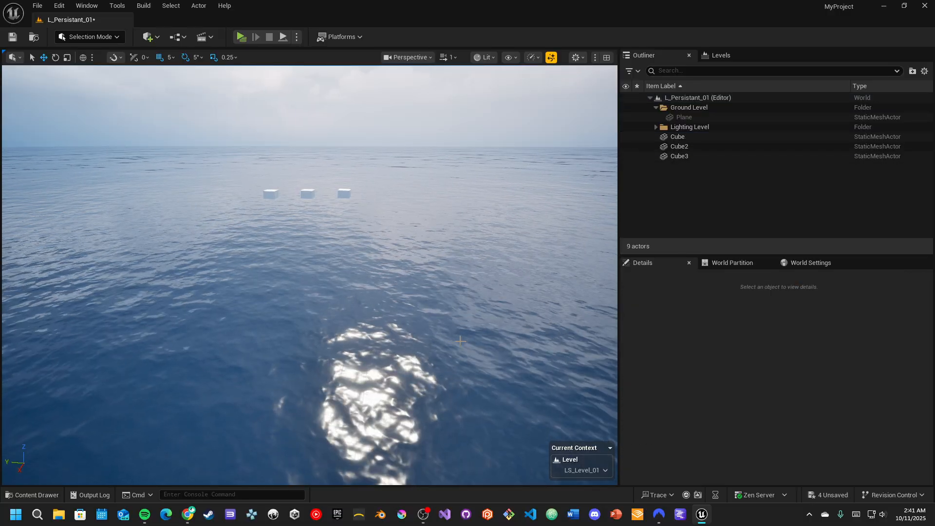
Move Cube, Cube2 and Cube3 into a new Outliner folder named Level One
right_click_drag(462, 342, 467, 268)
key("w")
left_click(685, 136)
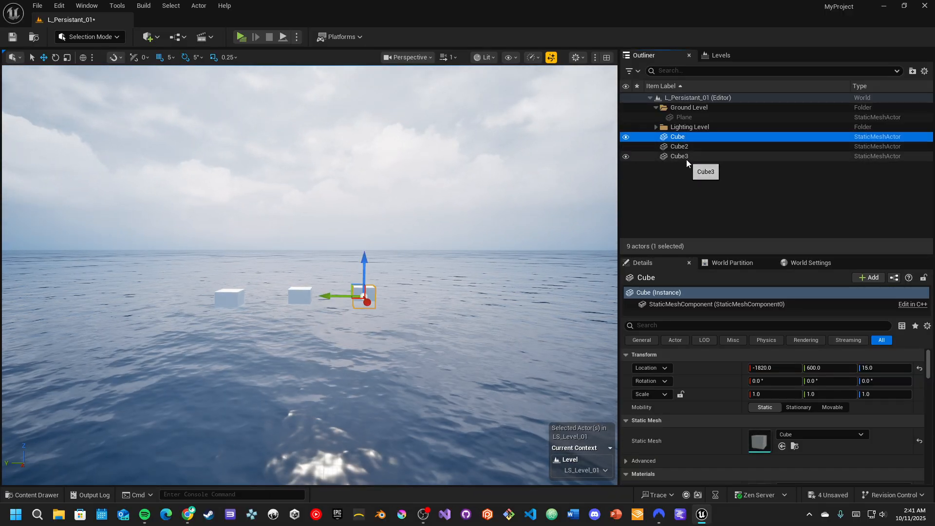
left_click(686, 158, "shift")
right_click(686, 158)
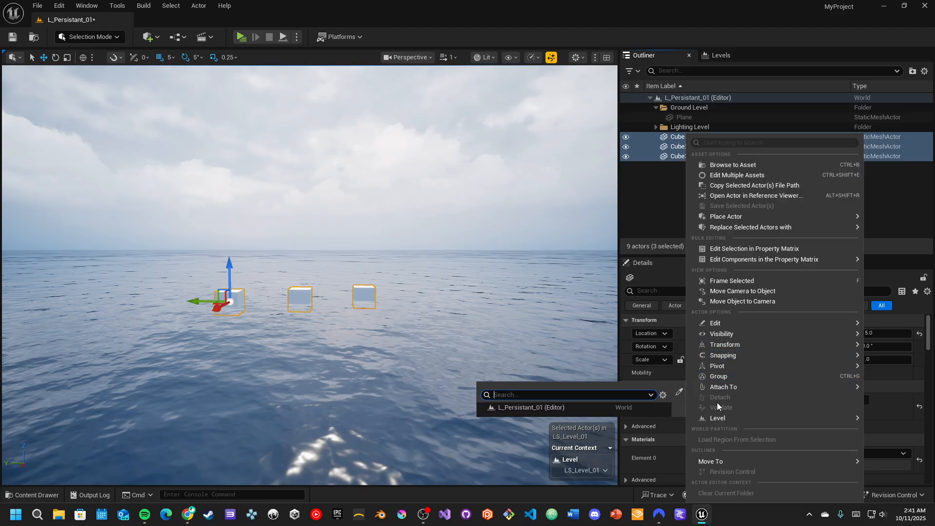
mouse_move(719, 463)
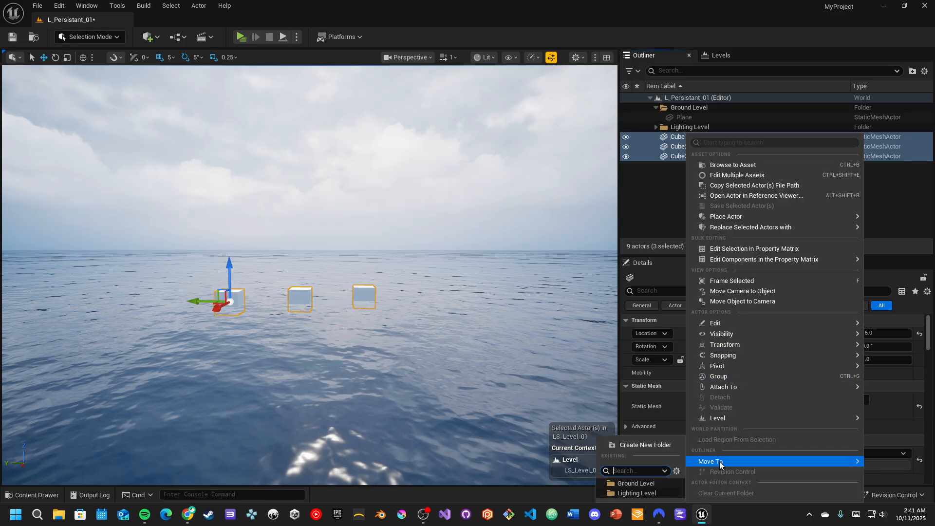
left_click(648, 445)
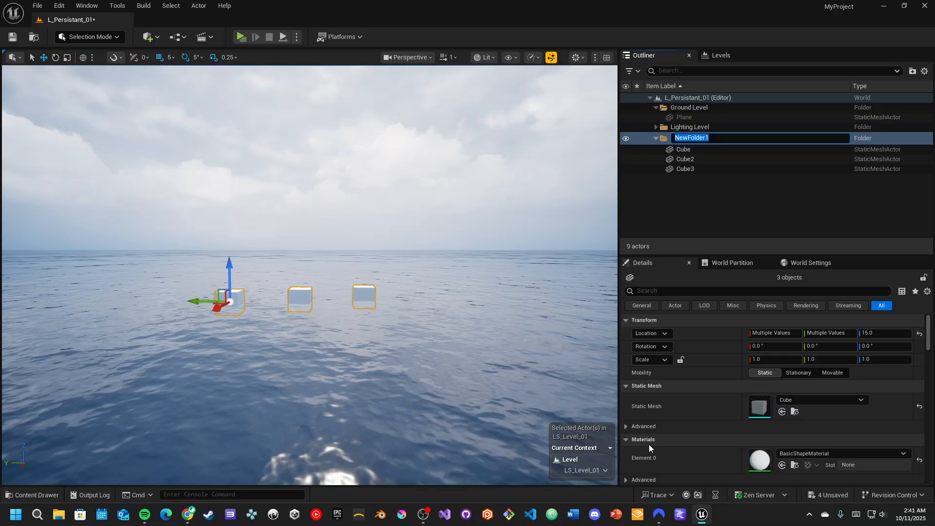
type("Level One")
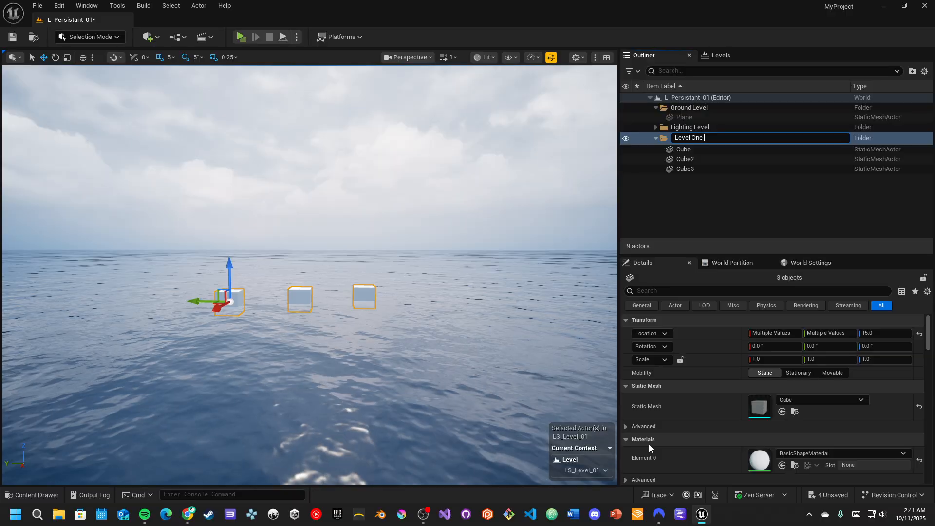
key("Return")
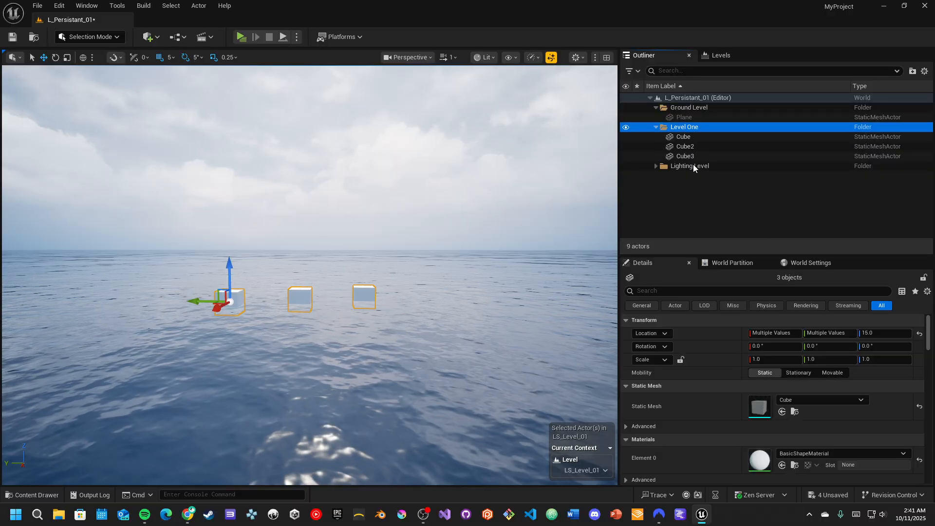
Check the Lighting Level folder's contents, and collapse it along with the Ground Level folder in the Outliner
left_click(654, 166)
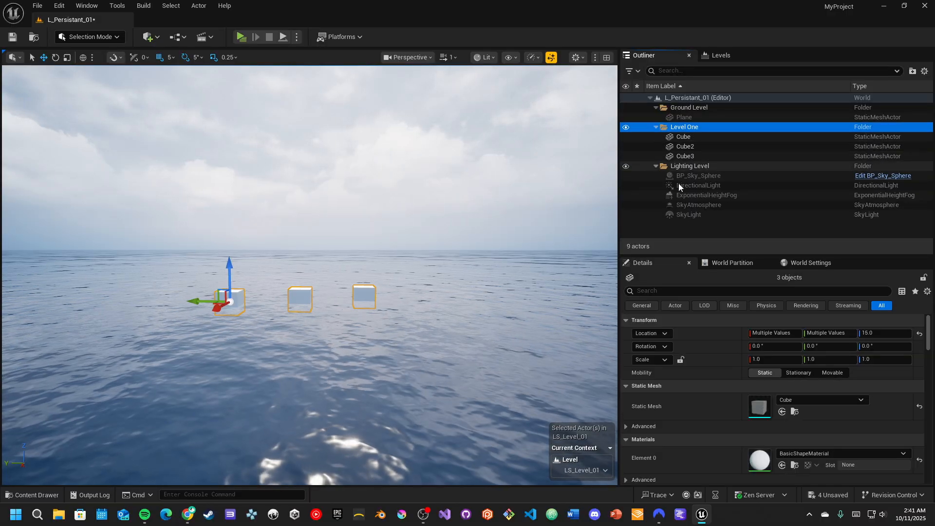
left_click(656, 166)
left_click(655, 107)
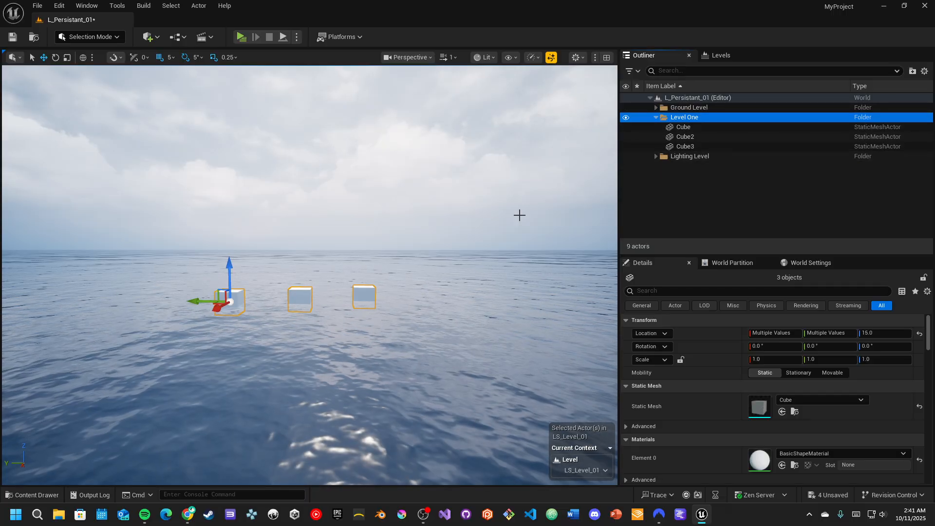
right_click_drag(520, 215, 540, 243)
key("s")
key("s")
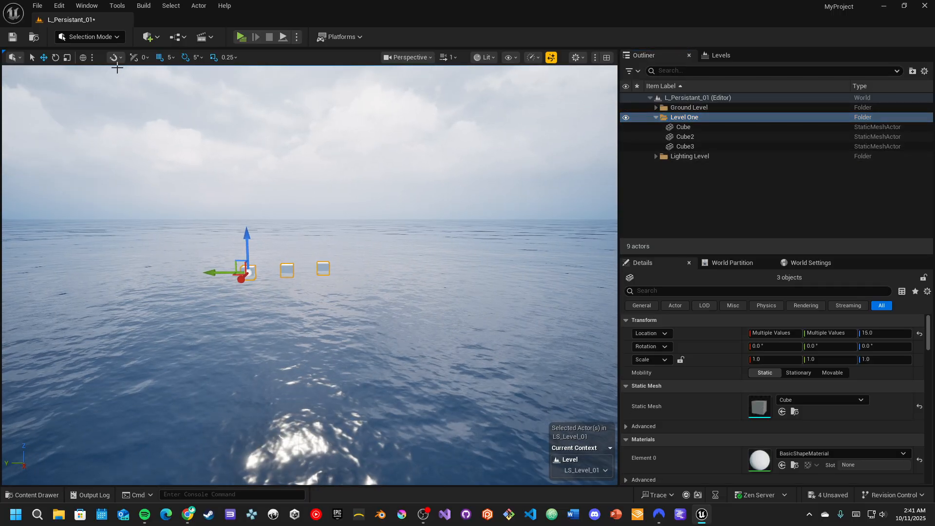
Make the Persistent Level the current level for new actors
left_click(706, 99)
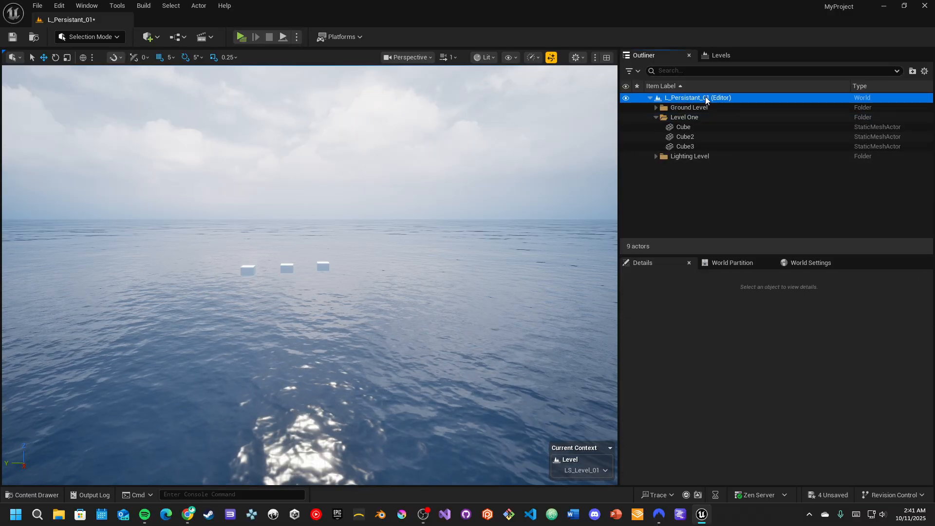
double_click(706, 99)
left_click(710, 55)
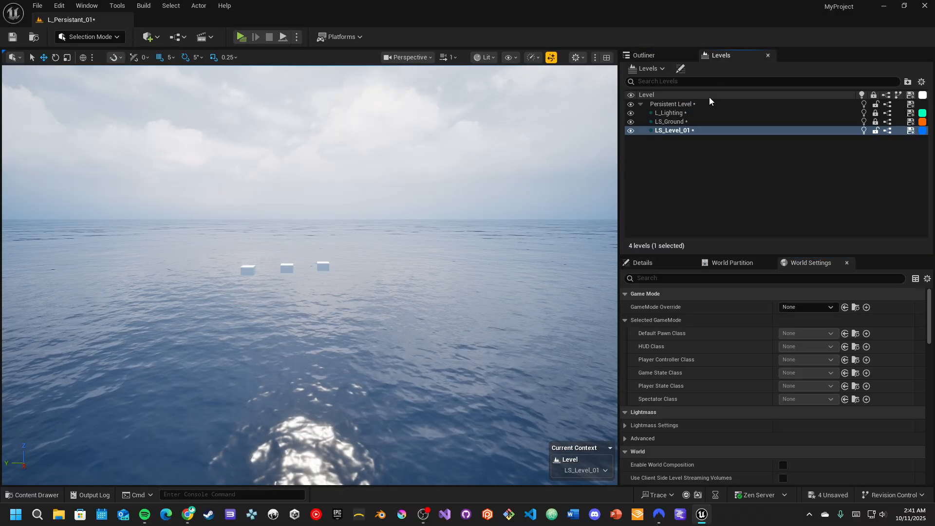
left_click(700, 103)
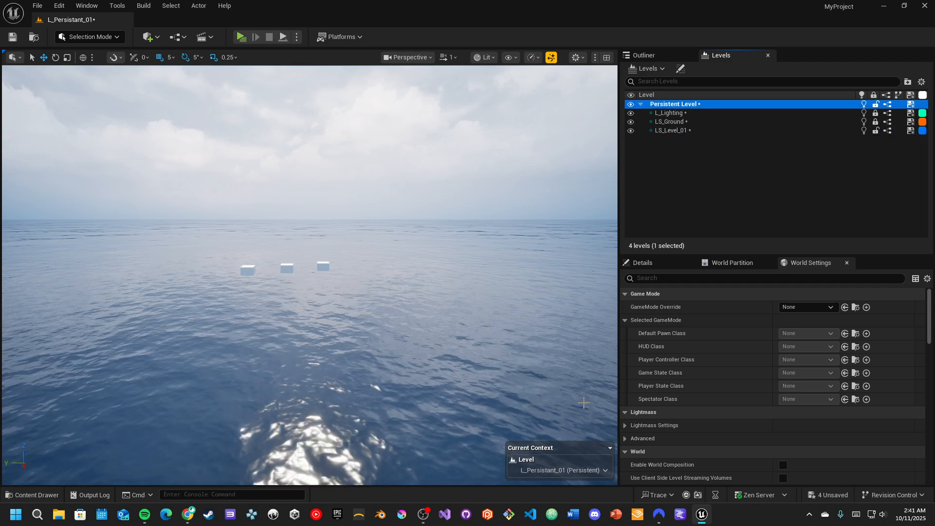
left_click(571, 472)
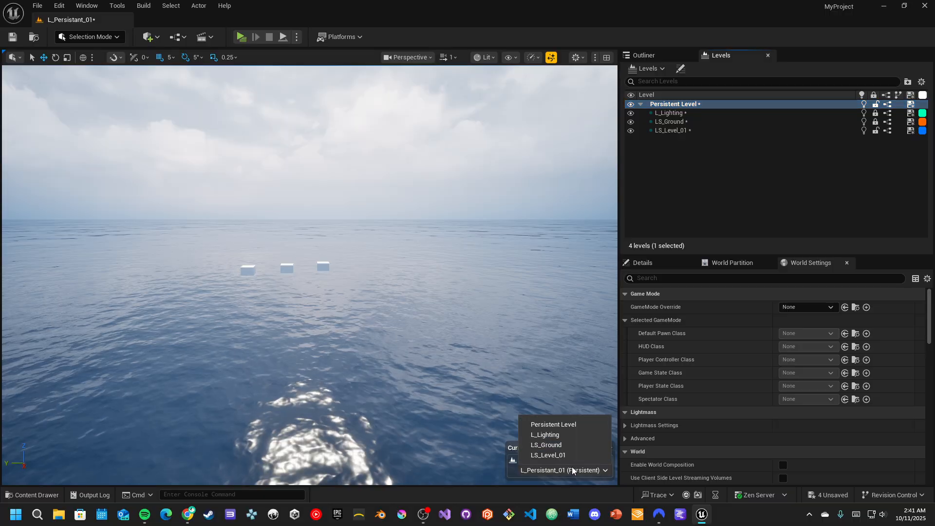
left_click(568, 424)
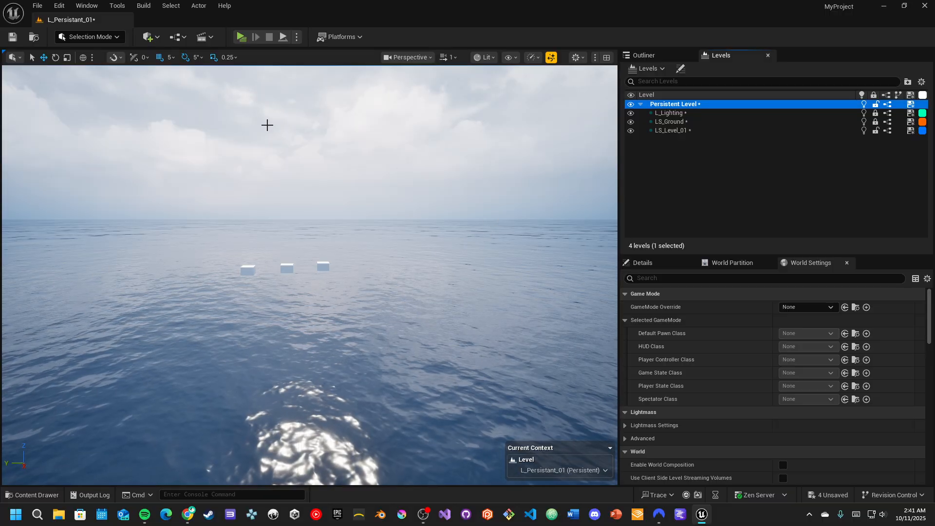
Add a Player Start actor to the persistent level and set its GameMode Override to BP_ThirdPersonGameMode
left_click(149, 37)
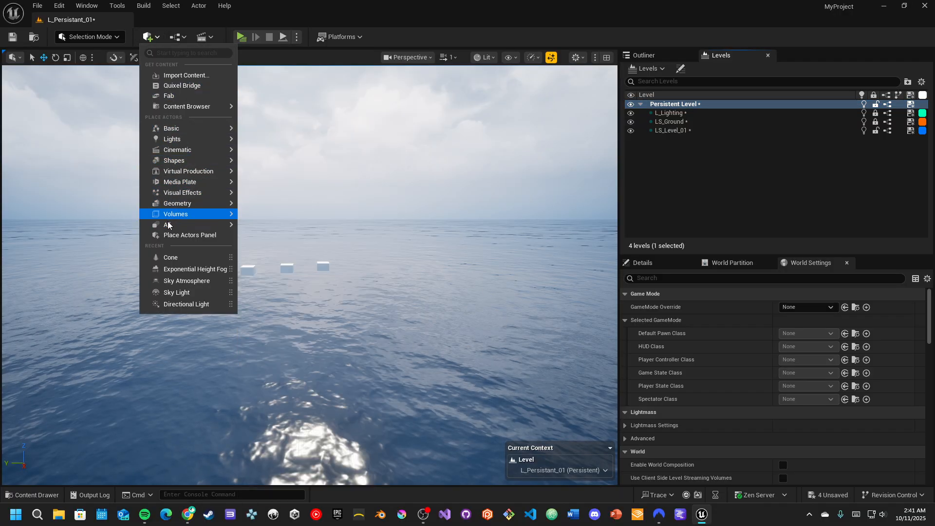
mouse_move(169, 126)
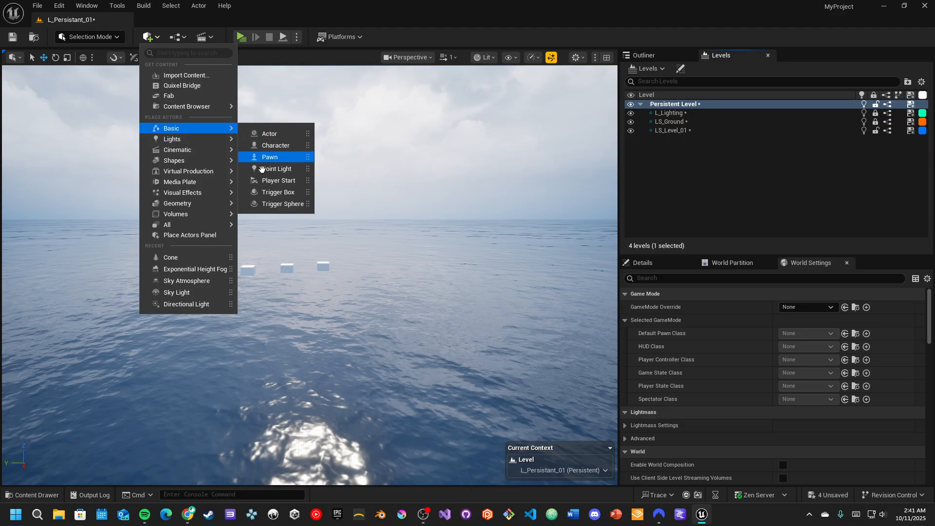
left_click(266, 181)
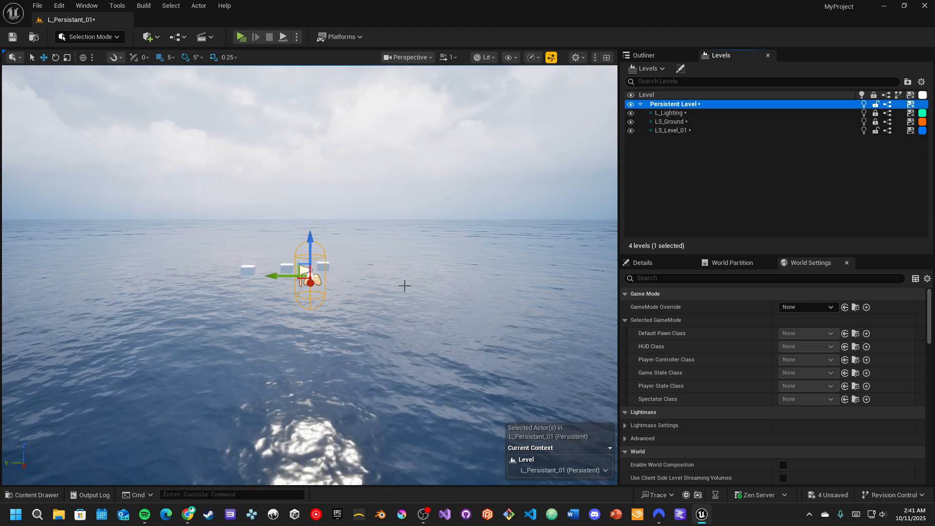
left_click(823, 308)
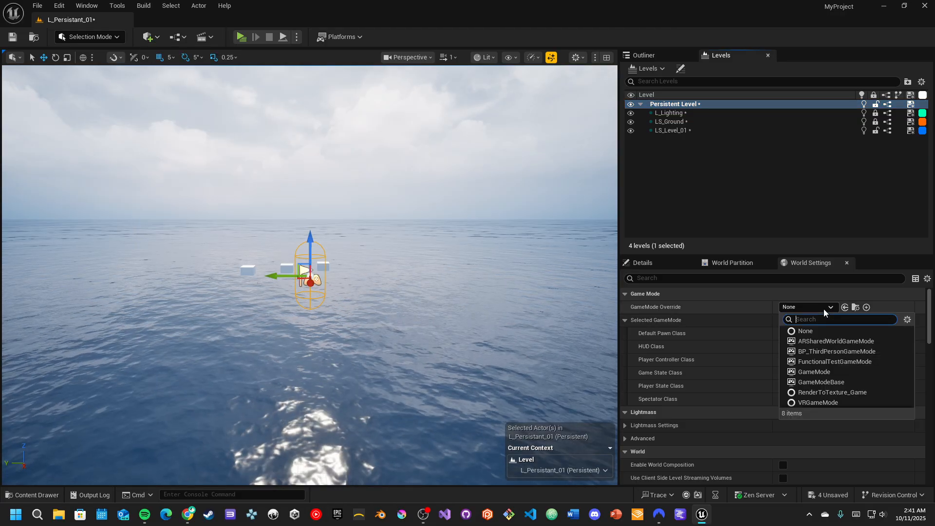
left_click(823, 351)
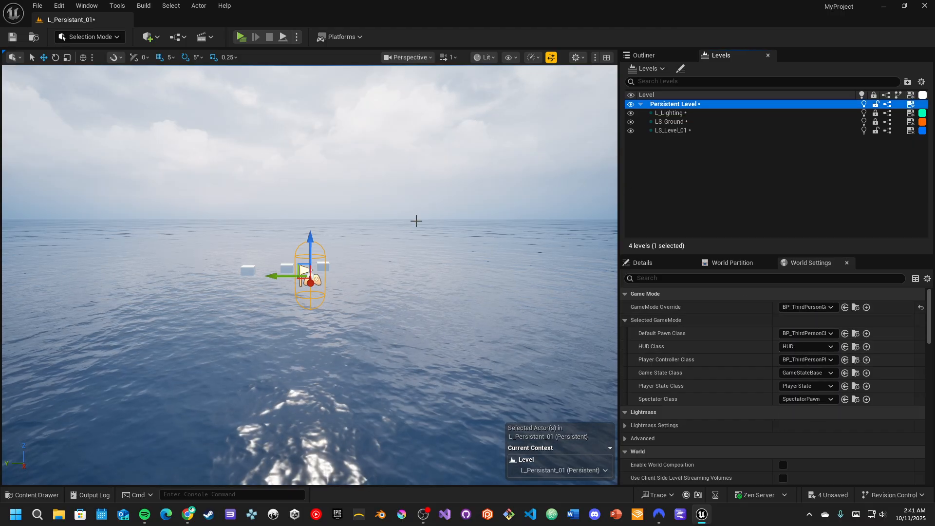
Inspect the Player Start's details, and run and stop a play test of the level
left_click(641, 55)
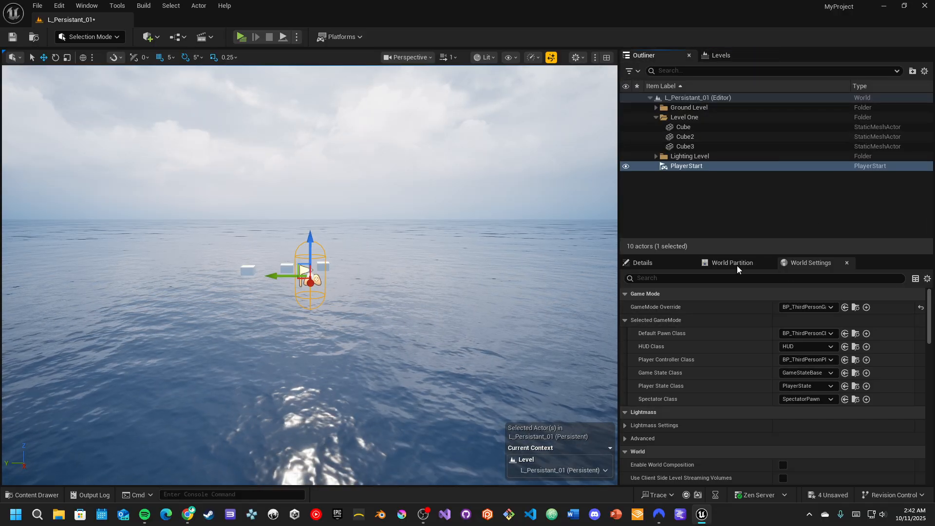
left_click(662, 265)
right_click_drag(510, 327, 520, 353)
key("d")
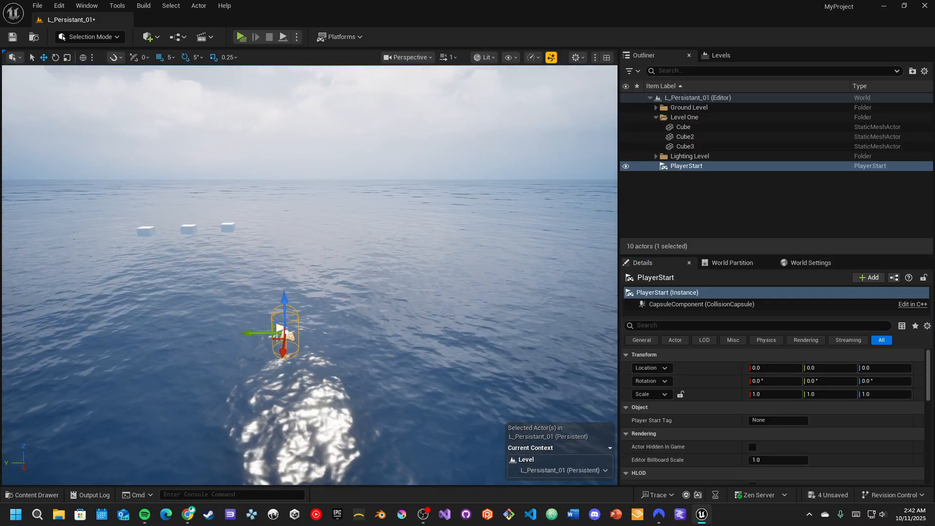
key("w")
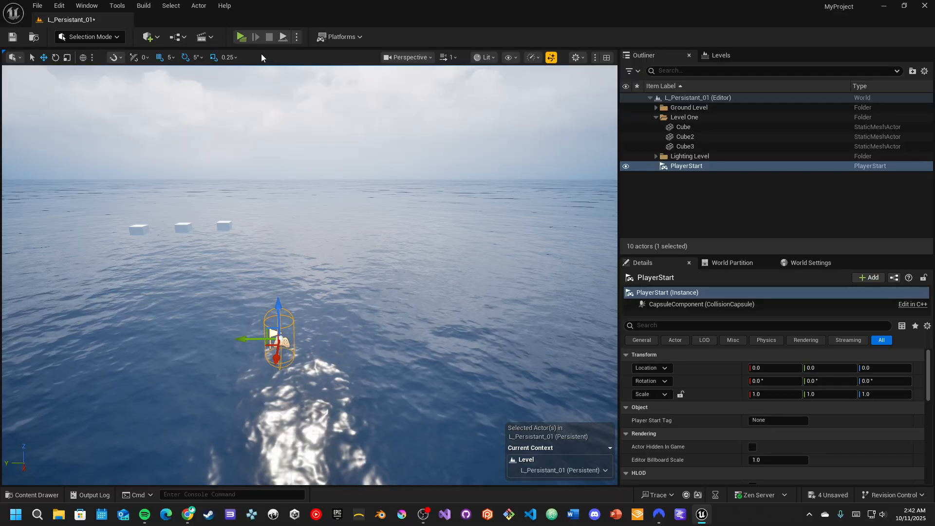
left_click(244, 39)
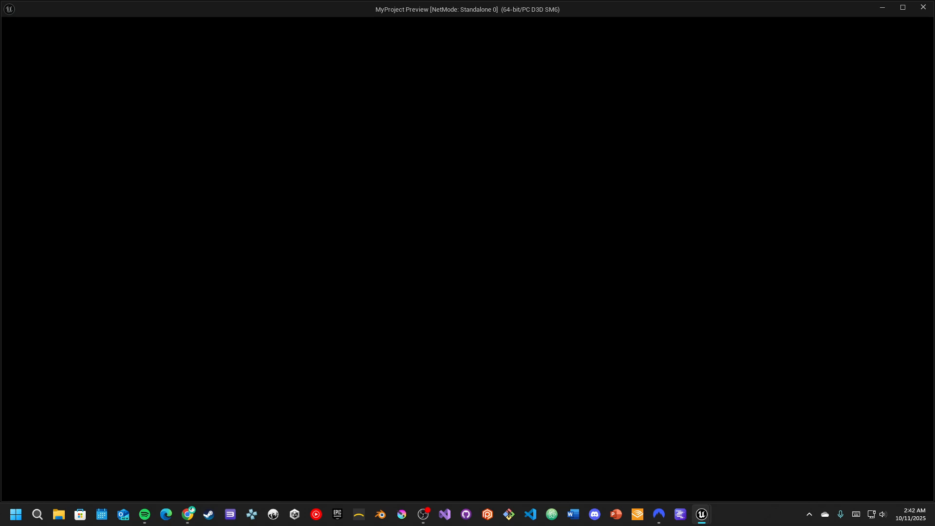
key("Escape")
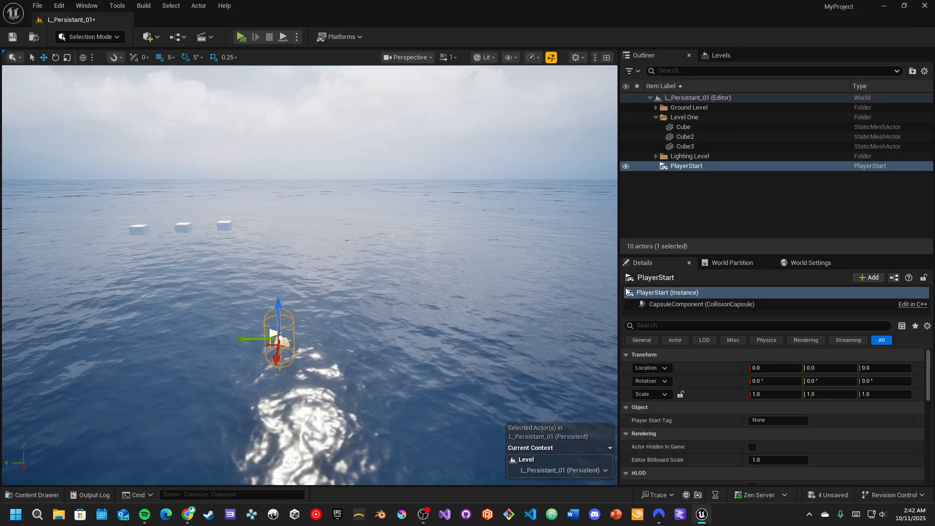
Enable Initially Loaded and Initially Visible for the L_Lighting, LS_Ground and LS_Level_01 sublevels together
left_click(716, 54)
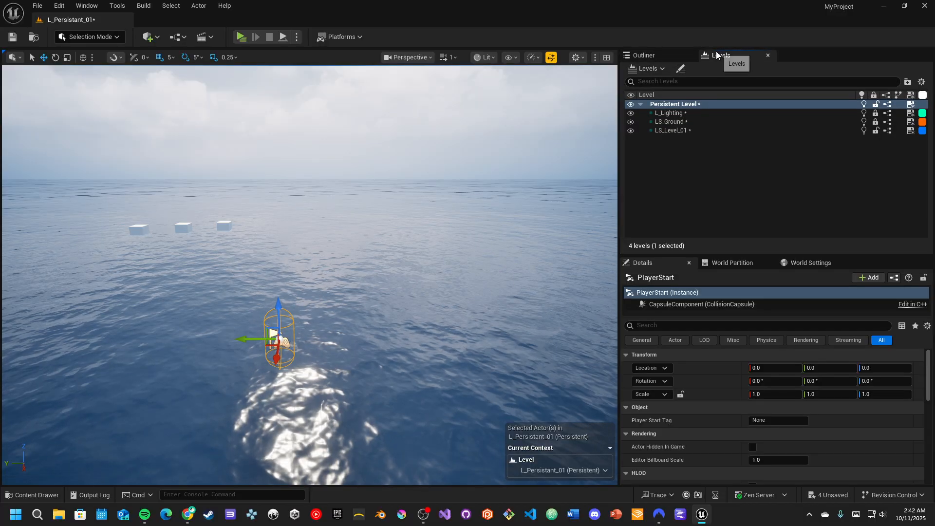
left_click(674, 113)
left_click(674, 121, "shift")
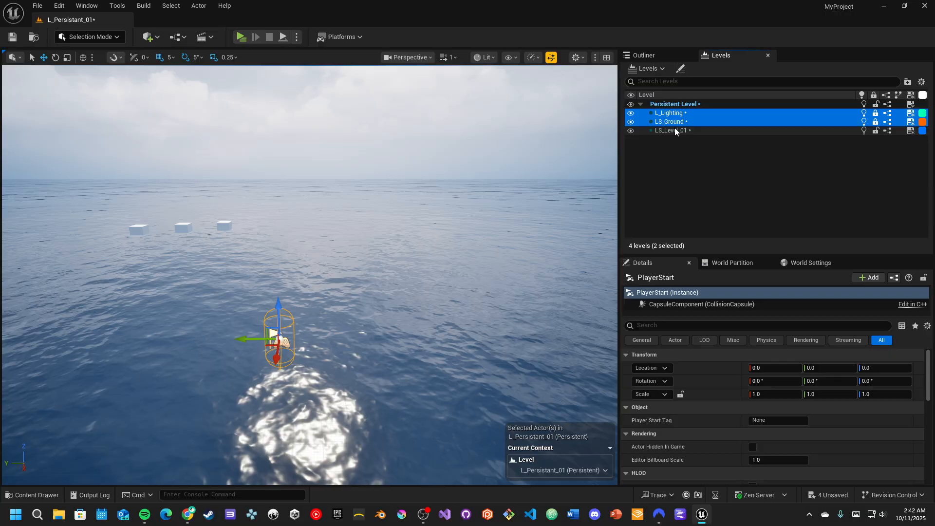
left_click(674, 130, "shift")
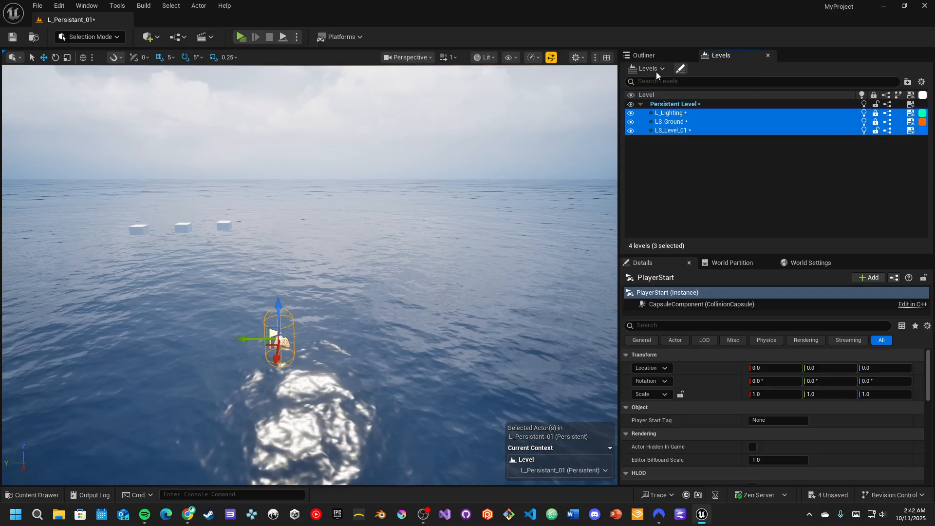
left_click(682, 68)
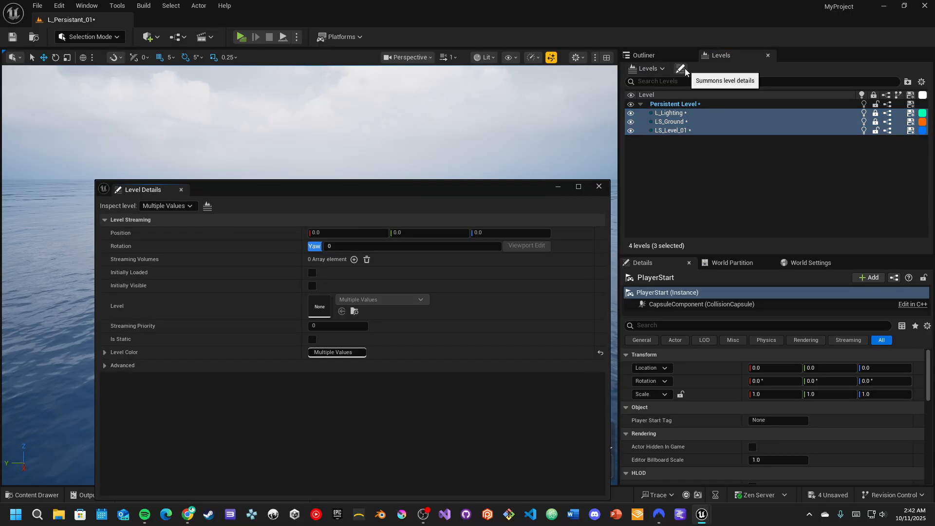
left_click_drag(405, 187, 417, 130)
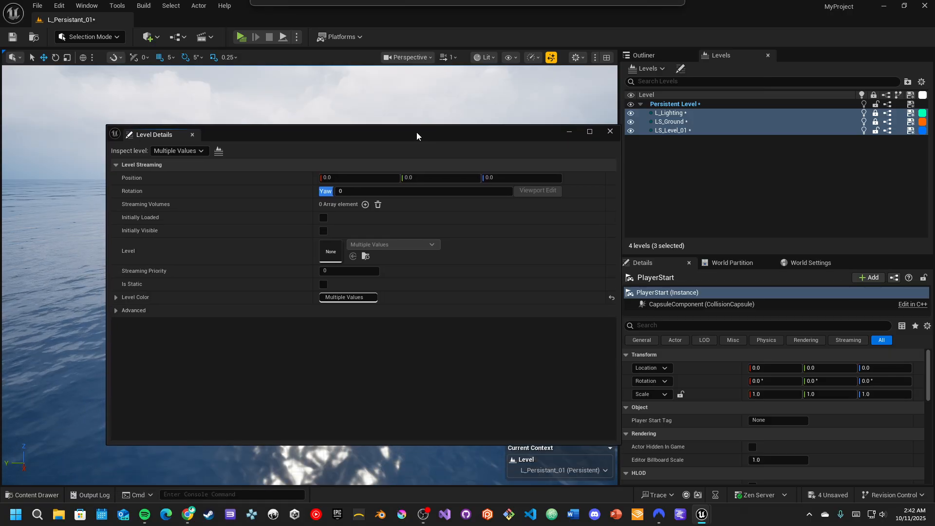
left_click(324, 215)
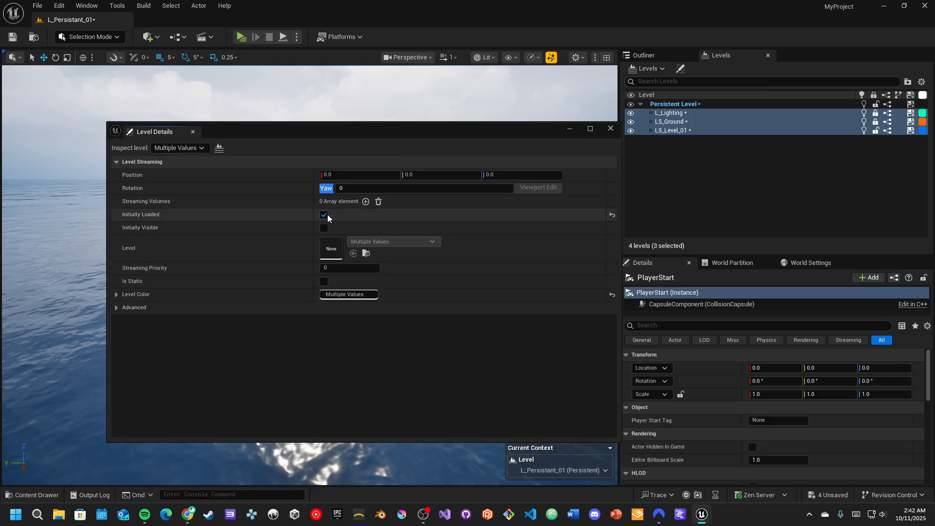
left_click(324, 228)
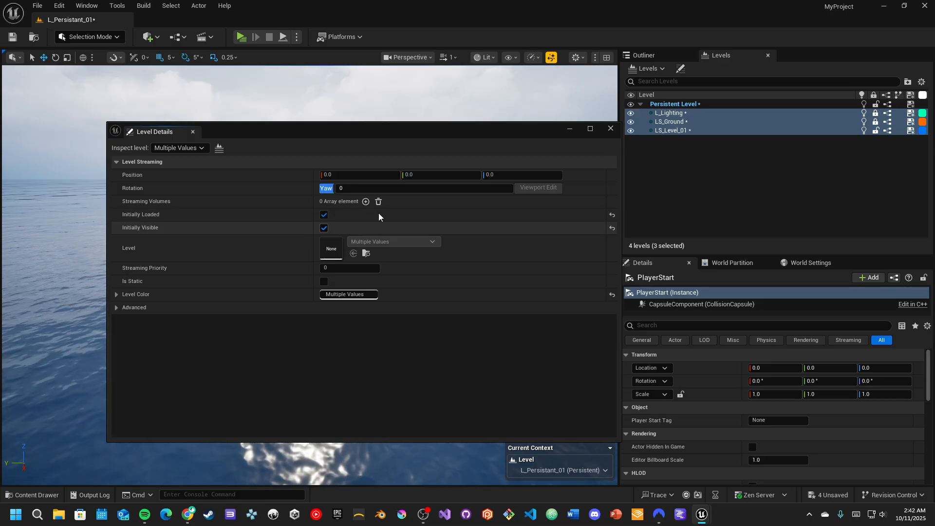
left_click(611, 128)
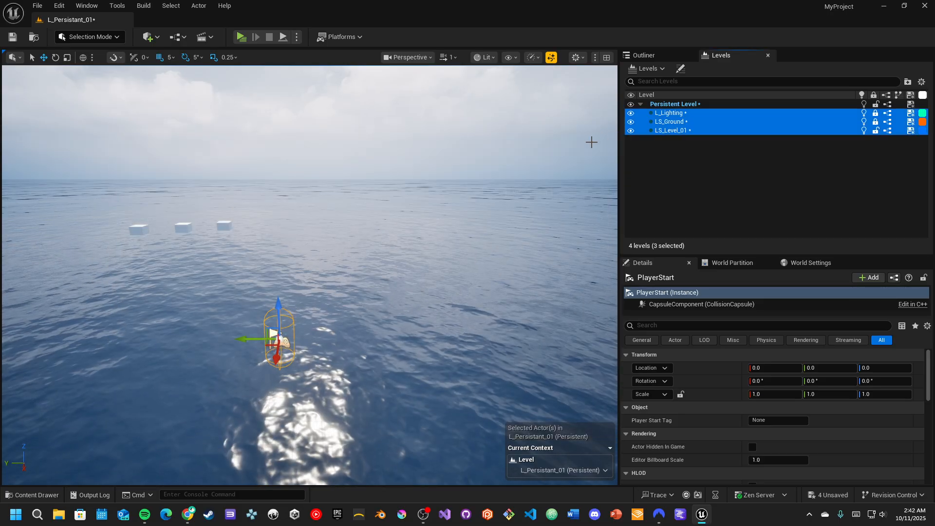
Disable Initially Loaded and Initially Visible for the LS_Level_01 sublevel, and run and stop a play test
left_click(676, 133)
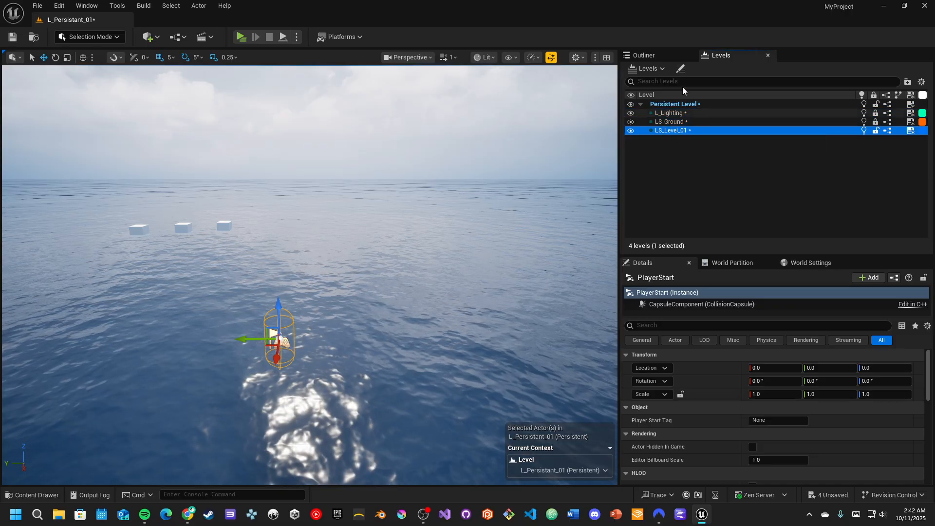
left_click(681, 69)
left_click(324, 215)
left_click(324, 228)
left_click(609, 127)
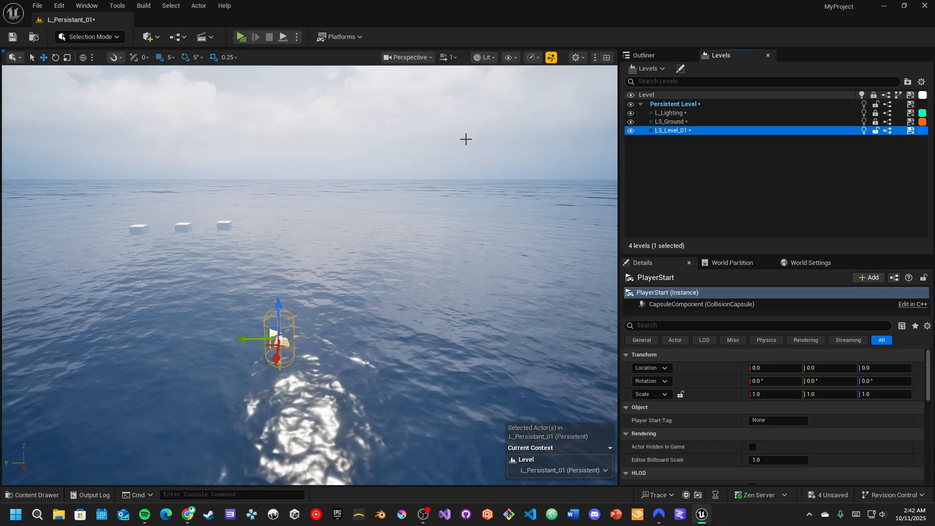
left_click(240, 37)
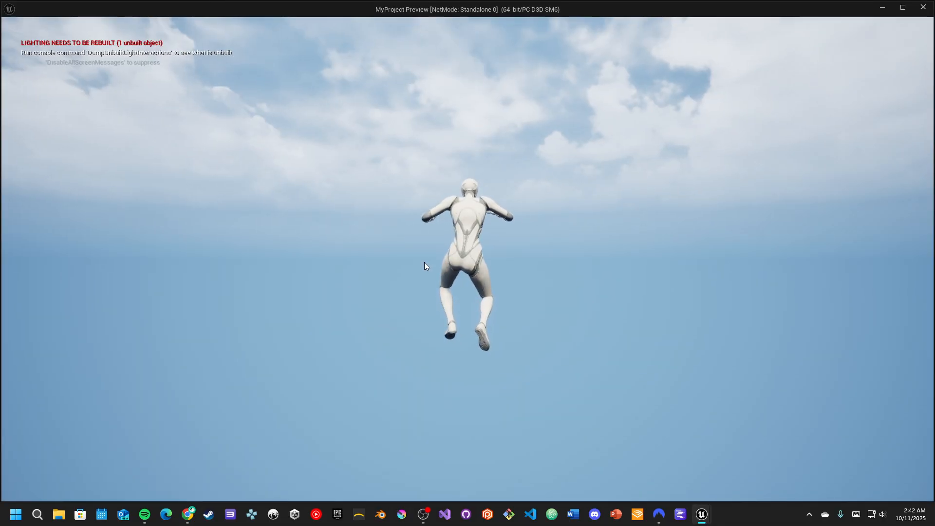
key("Escape")
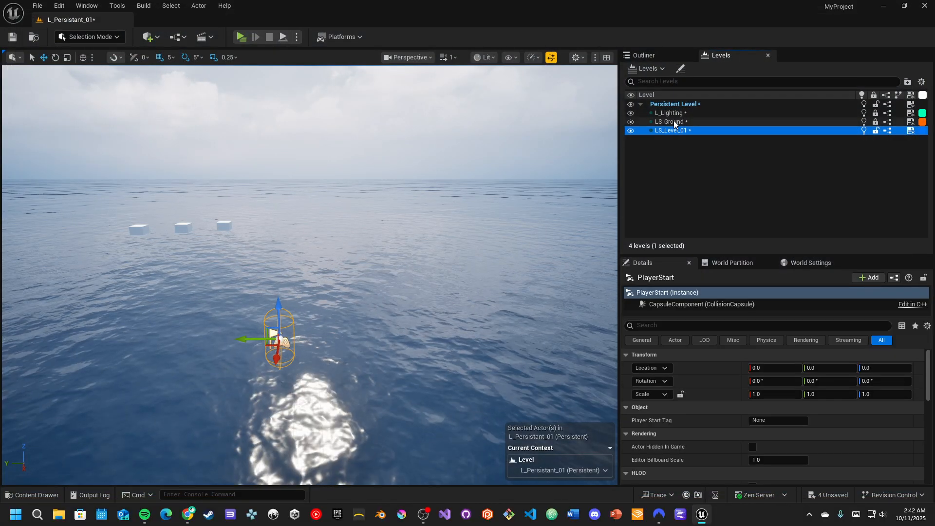
Inspect the streaming details of LS_Ground, the Persistent Level and L_Lighting
left_click(672, 121)
left_click(681, 70)
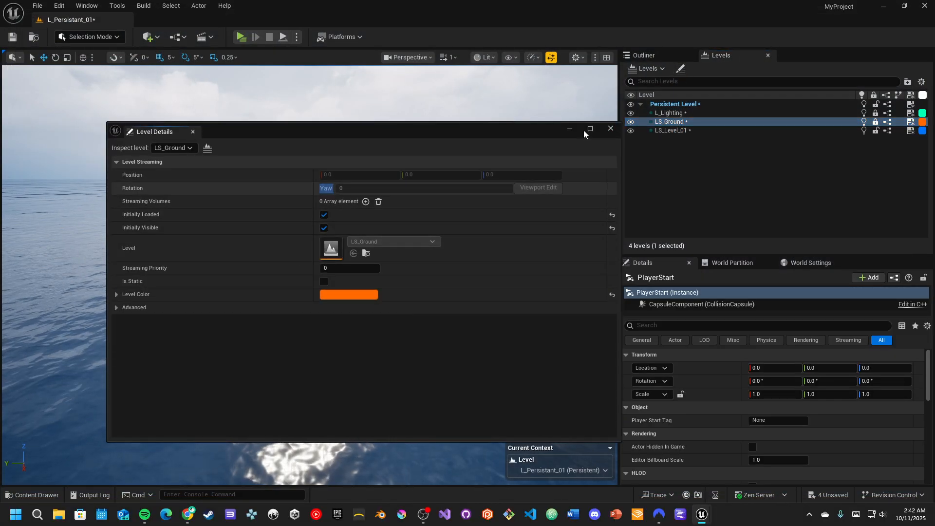
left_click(664, 105)
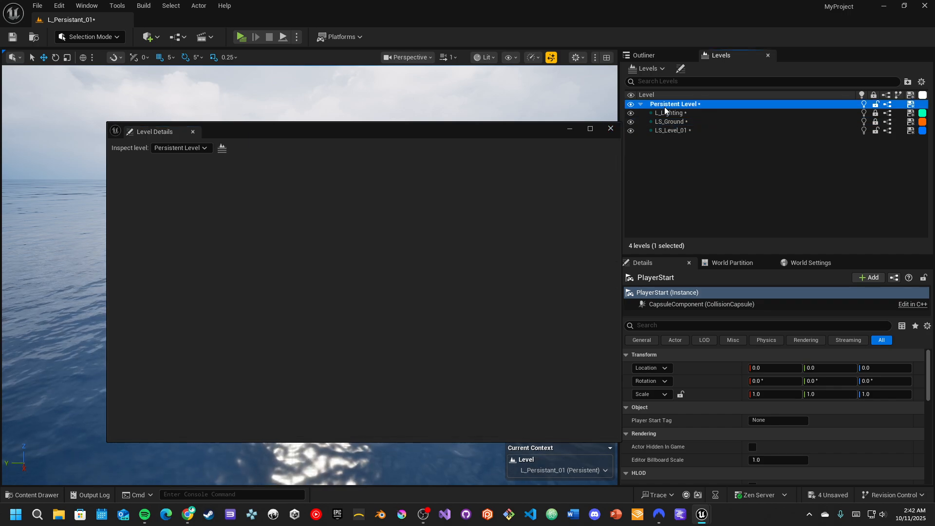
left_click(665, 114)
left_click(667, 124)
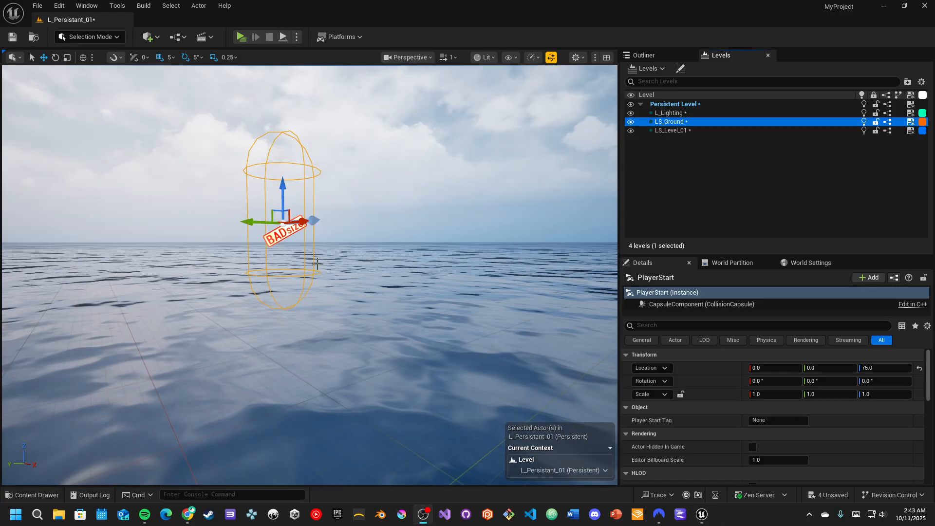
Set the Player Start's Z location to 70 so it stands above the ground, and run and stop a play test
right_click_drag(324, 177, 285, 205)
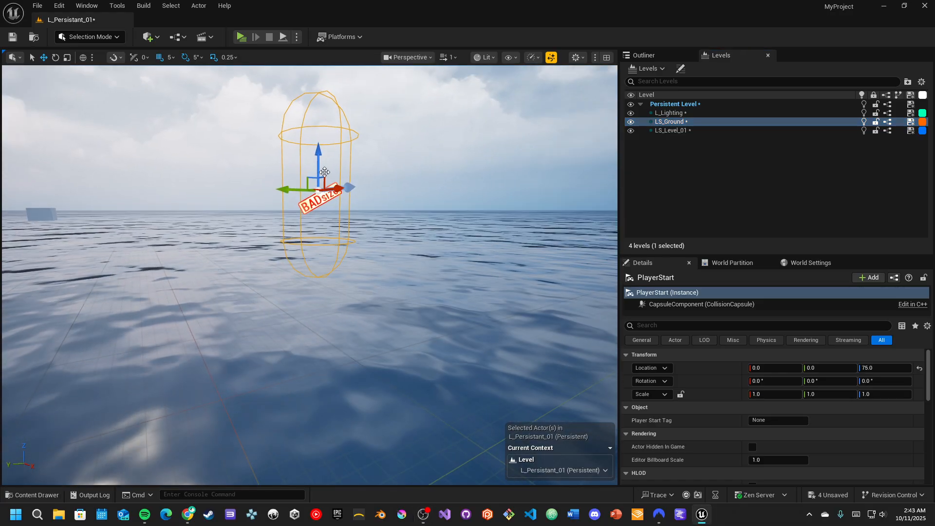
left_click(919, 368)
middle_click_drag(362, 253, 362, 163)
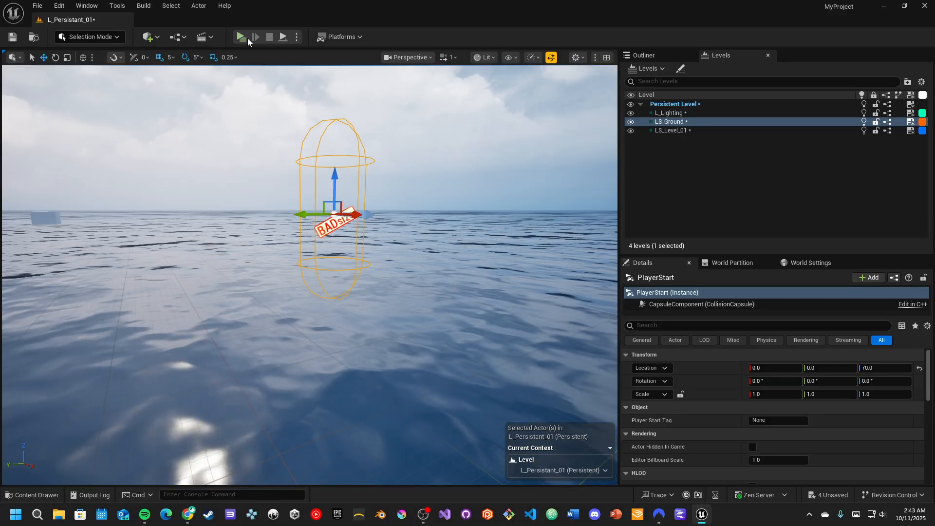
left_click(244, 36)
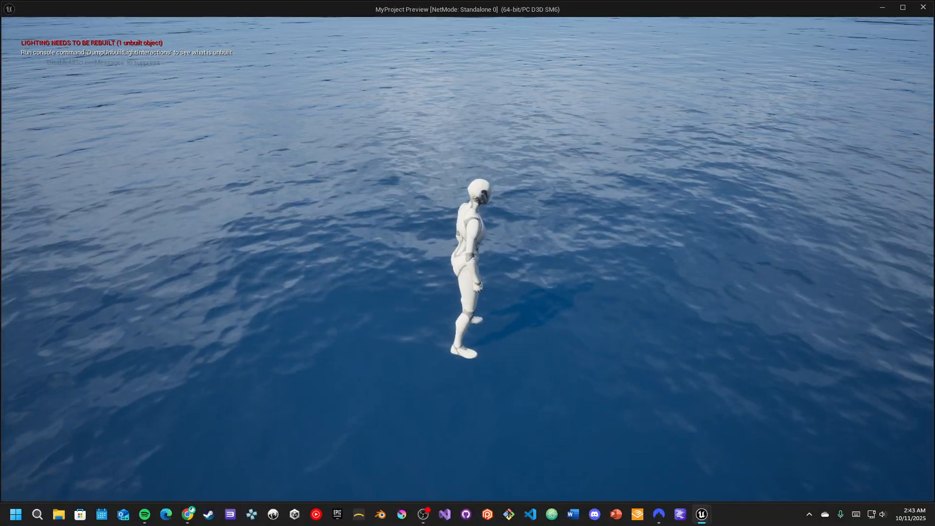
key("Escape")
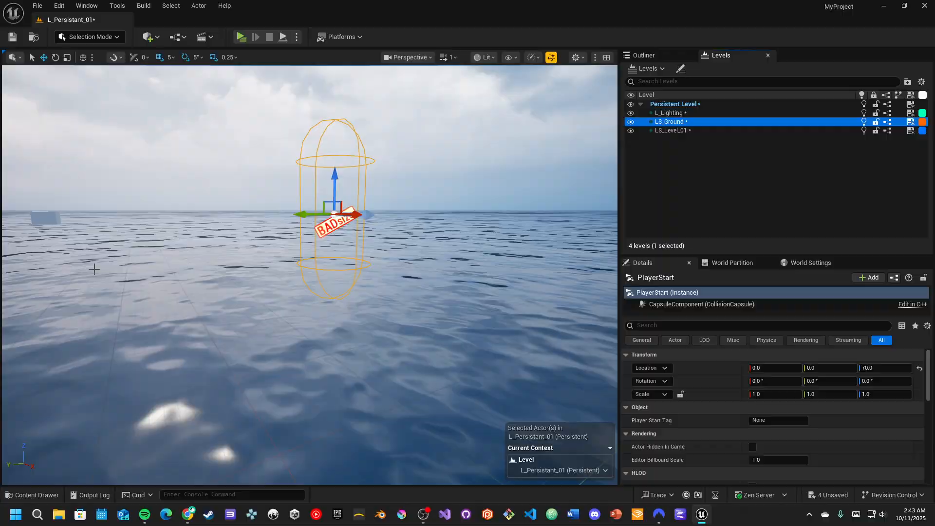
Rotate the Player Start 180° about its vertical axis
key("s")
right_click_drag(242, 285, 260, 340)
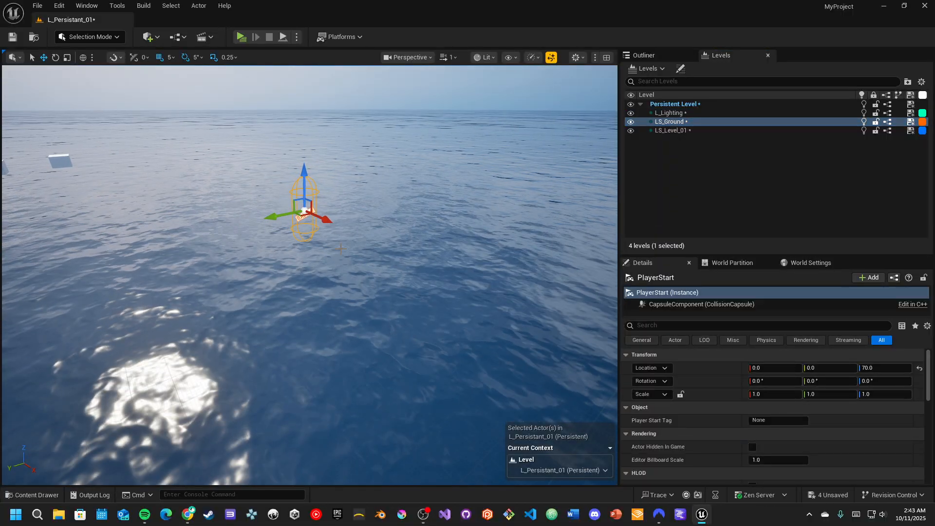
key("e")
left_click_drag(305, 231, 253, 231)
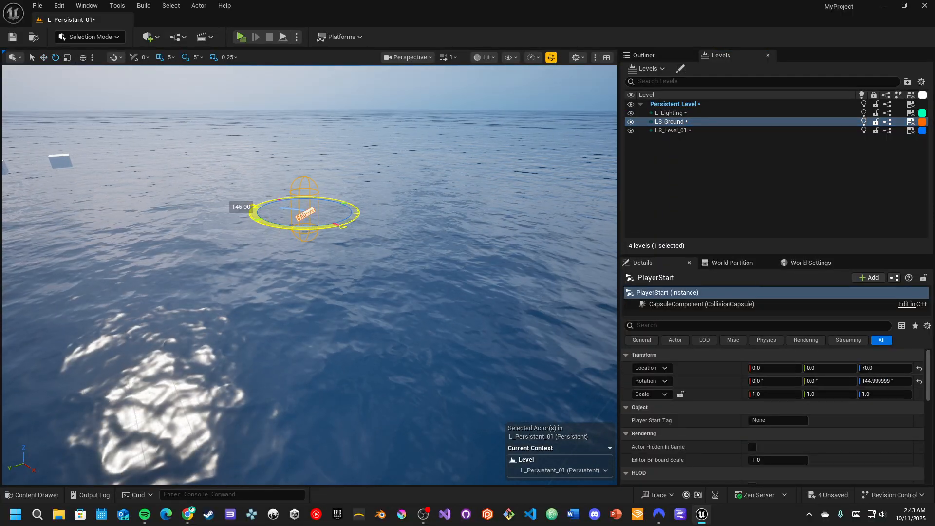
Move the Player Start along Y to 1030, in front of the three cubes, and run and stop a play test
right_click_drag(435, 234, 389, 221)
key("w")
key("w")
left_click_drag(382, 242, 5, 217)
right_click_drag(4, 216, 78, 231)
key("a")
right_click_drag(244, 243, 185, 247)
key("s")
left_click_drag(306, 279, 250, 280)
left_click(243, 39)
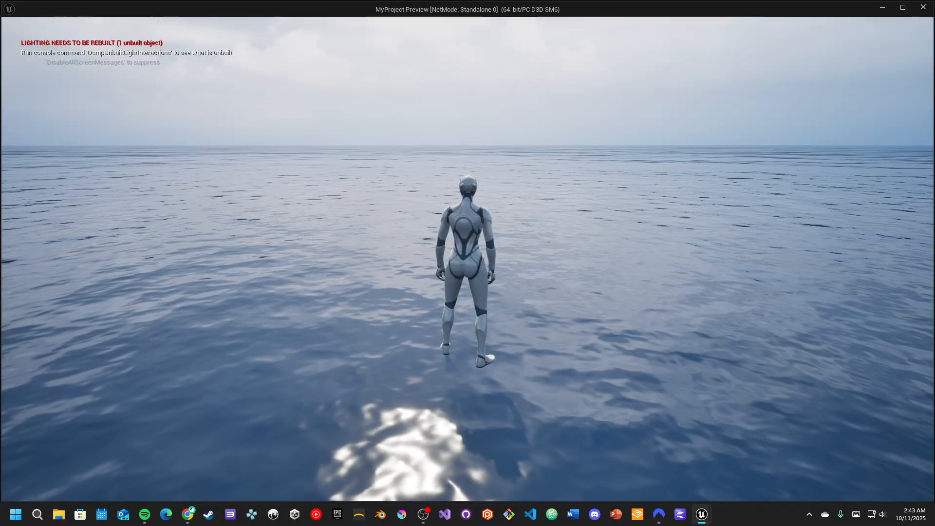
key("Escape")
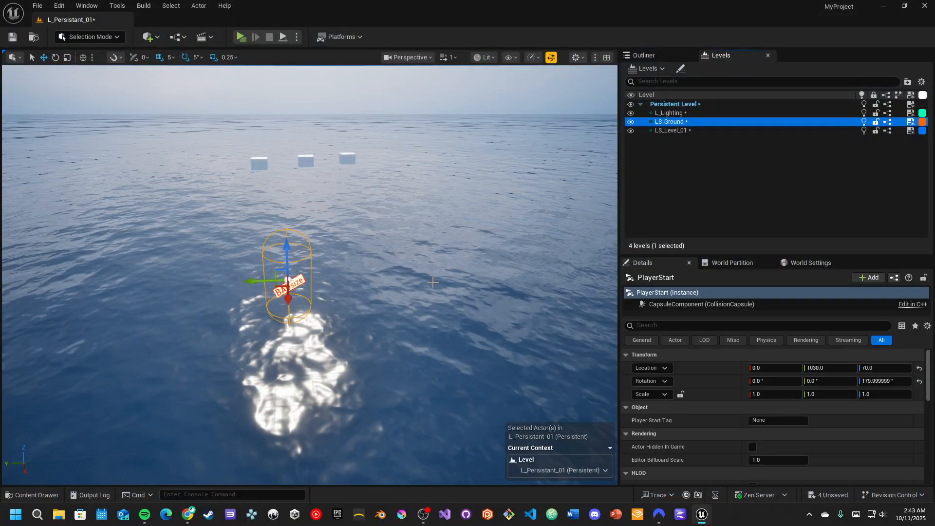
Make LS_Level_01 initially loaded and visible again, and run and stop a play test to check its cubes
left_click(679, 131)
left_click(680, 69)
left_click(324, 227)
left_click(608, 128)
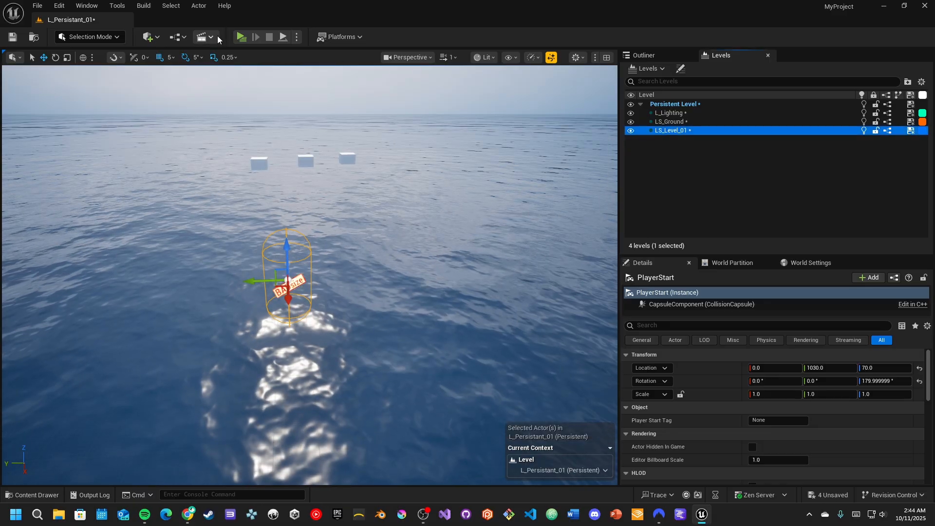
left_click(241, 37)
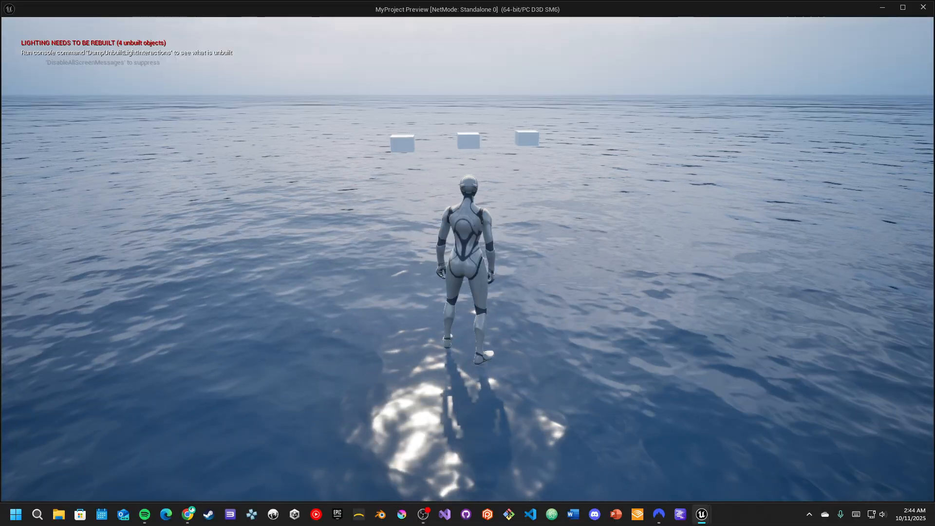
key("Escape")
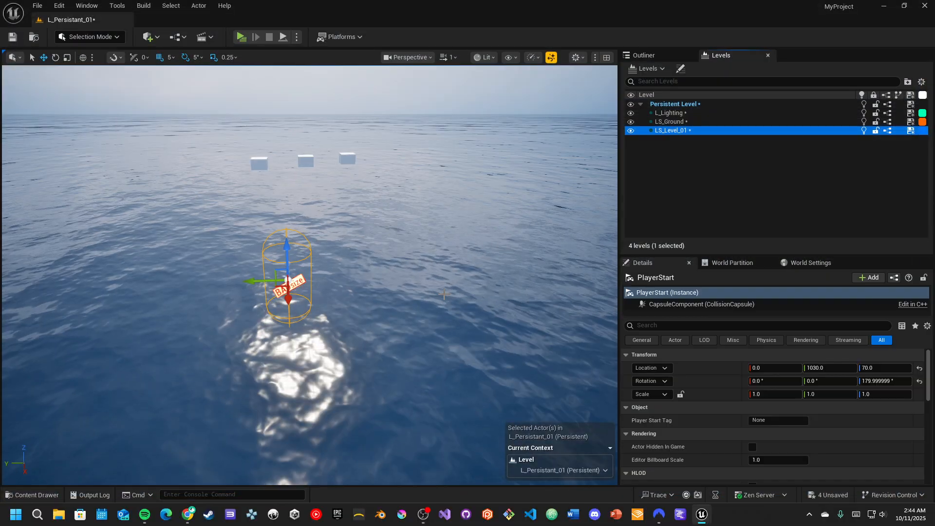
Turn off Initially Loaded and Initially Visible for LS_Level_01 in its level details
left_click(687, 69)
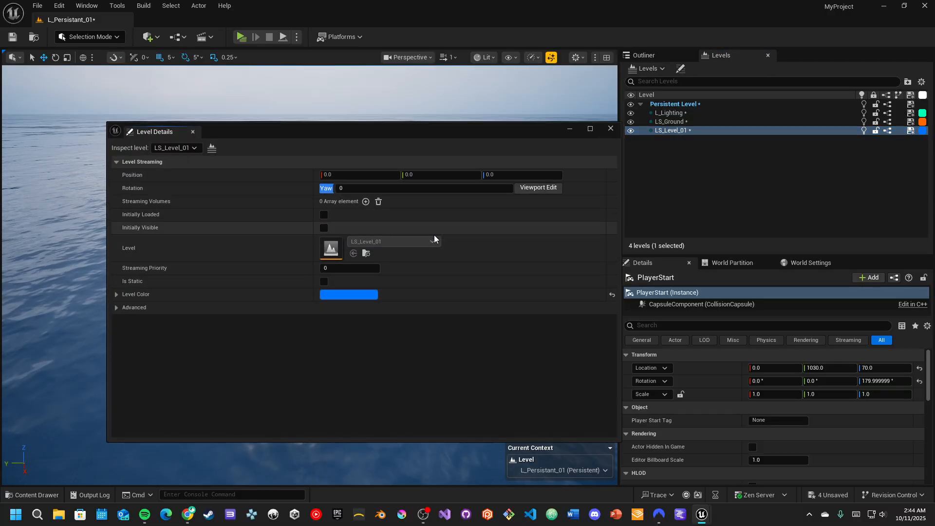
left_click(609, 129)
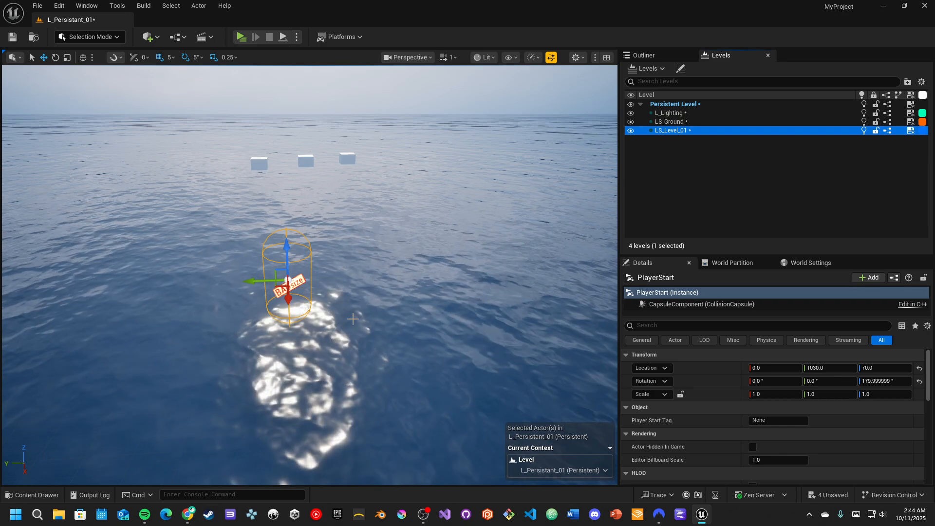
right_click_drag(349, 320, 366, 295)
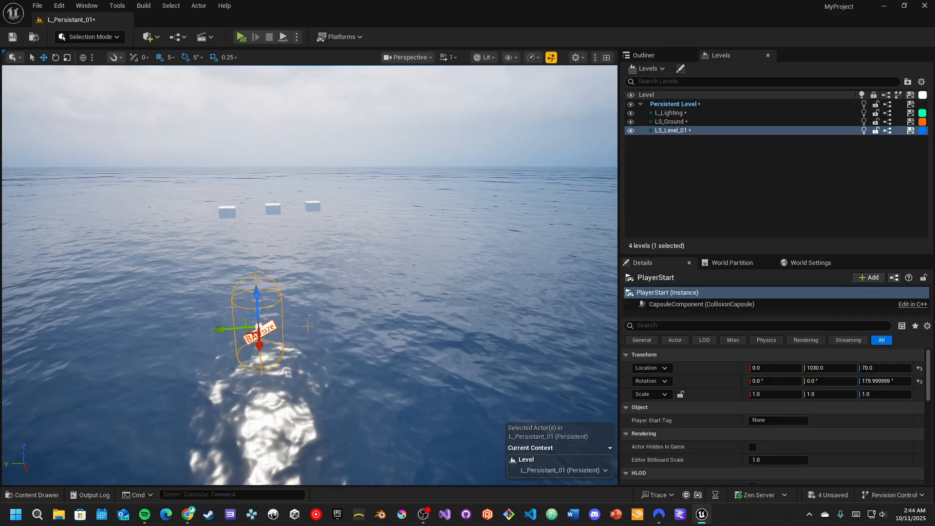
right_click_drag(372, 275, 291, 254)
key("d")
key("a")
key("d")
key("s")
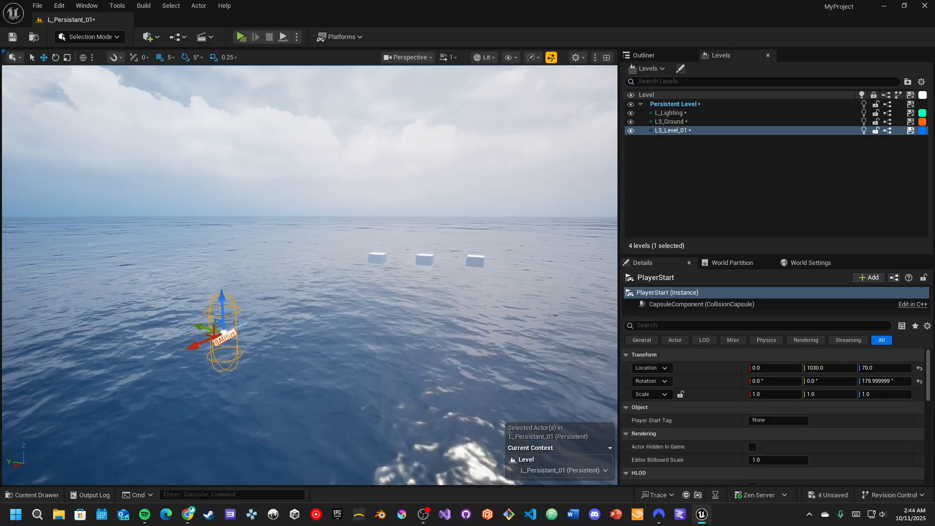
right_click(375, 283)
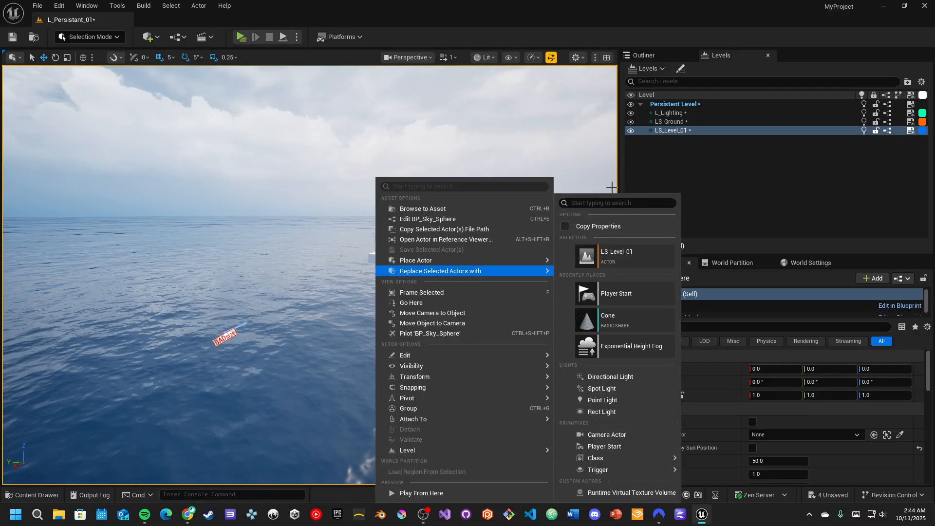
left_click(676, 173)
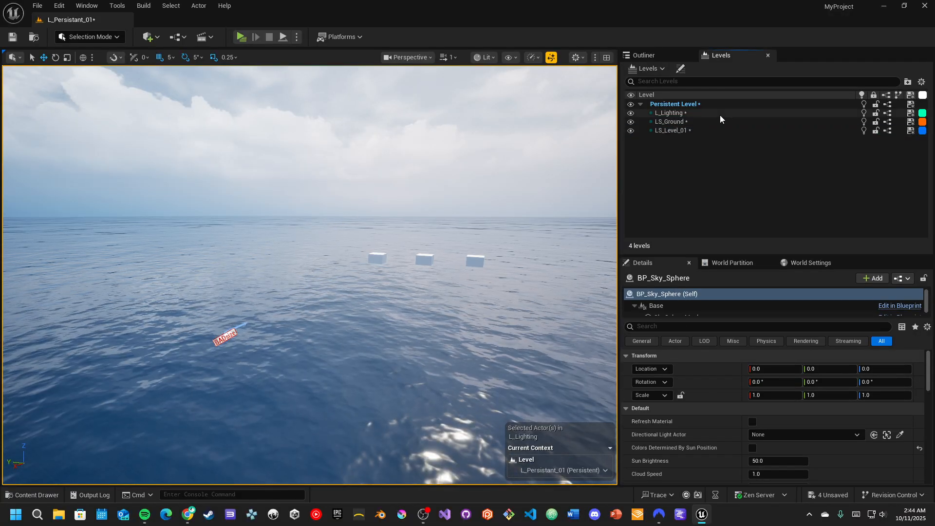